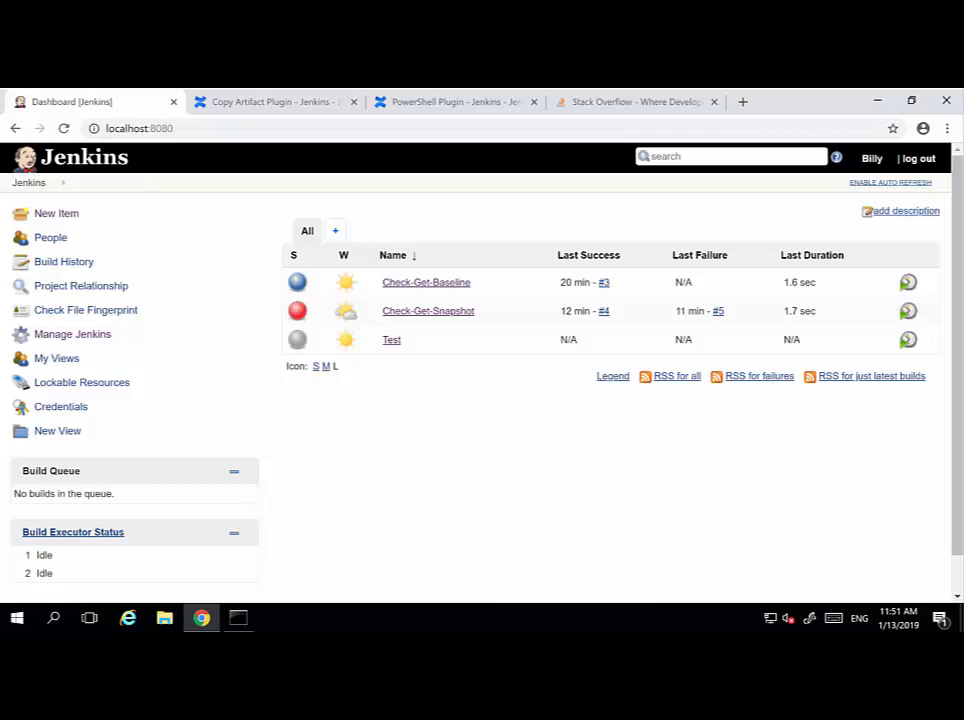
Examine the site revision number in the footer of the Stack Overflow home page
left_click(604, 103)
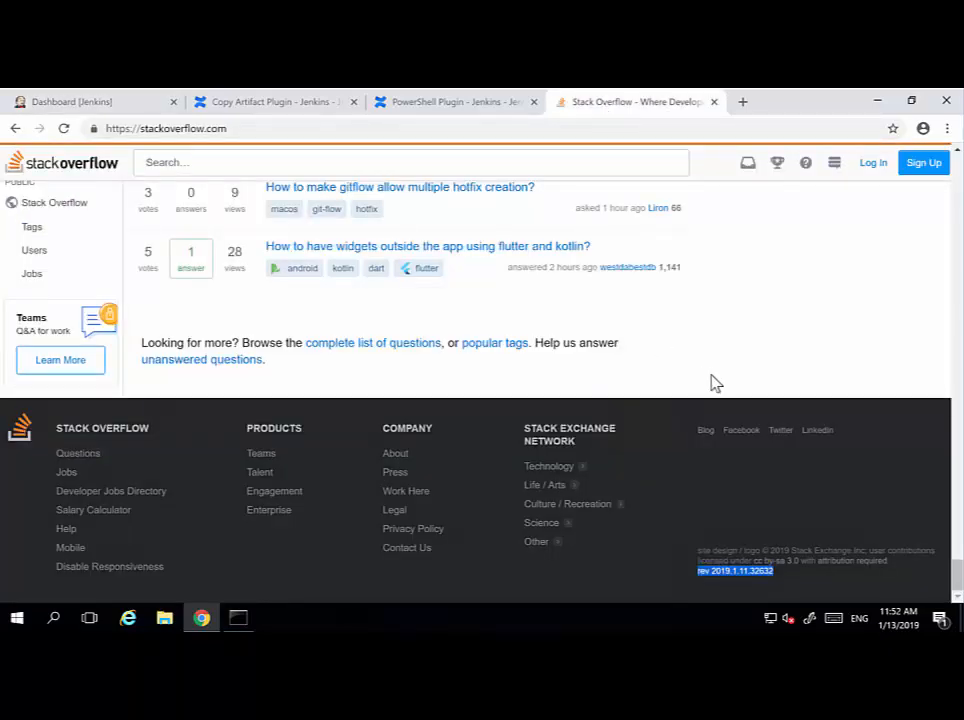
scroll(723, 499, "up", 8)
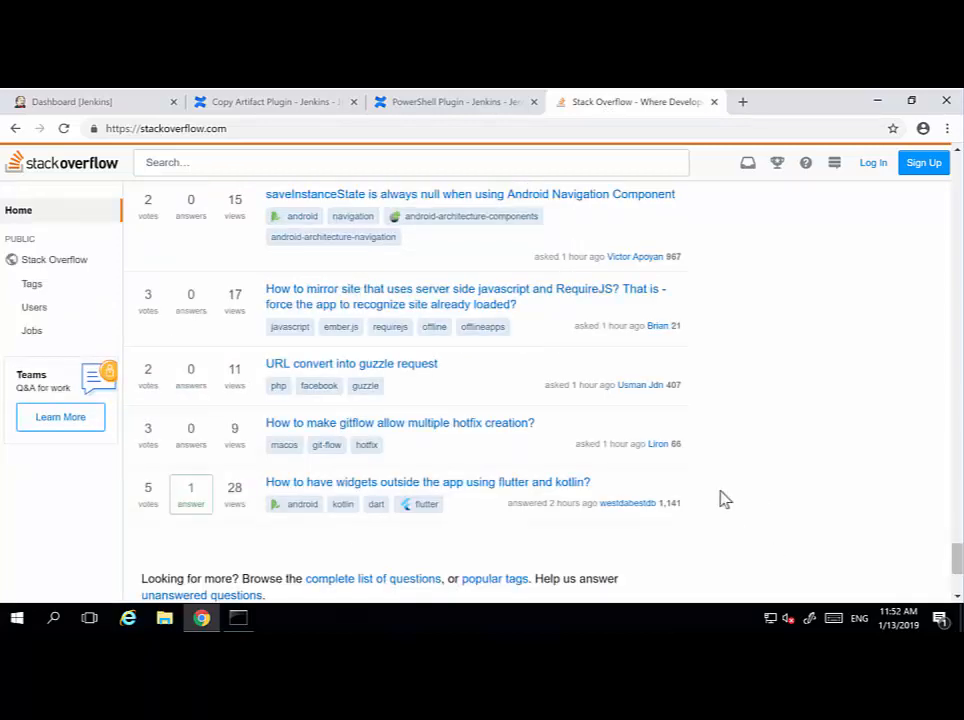
scroll(775, 518, "down", 8)
scroll(775, 518, "down", 1)
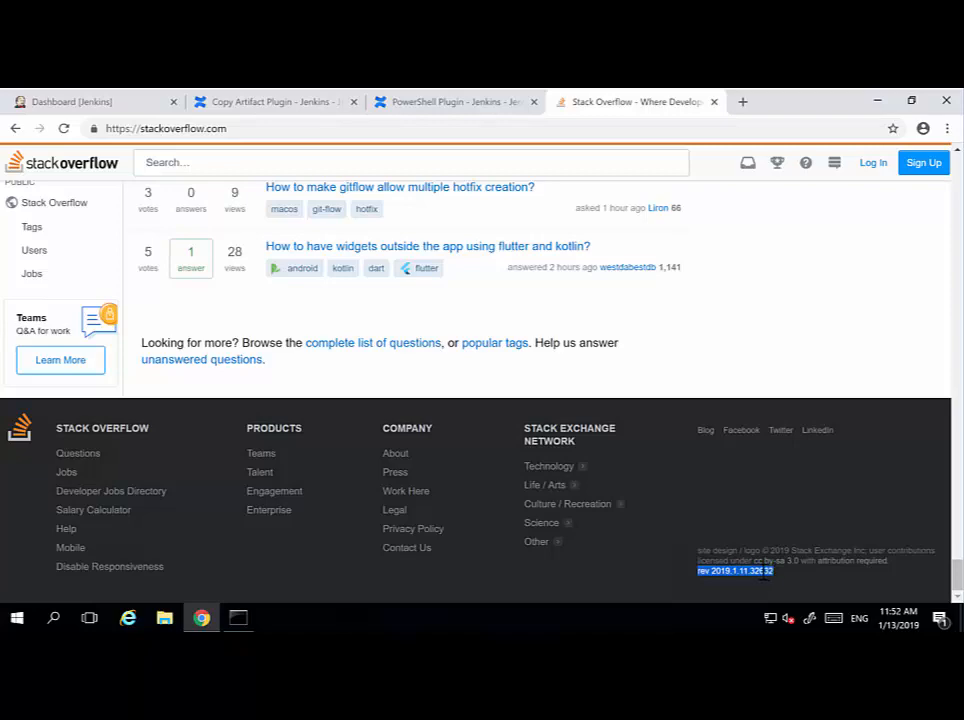
double_click(765, 572)
Review the wiki pages of the Copy Artifact and PowerShell plugins, and return to the Jenkins dashboard
left_click(262, 104)
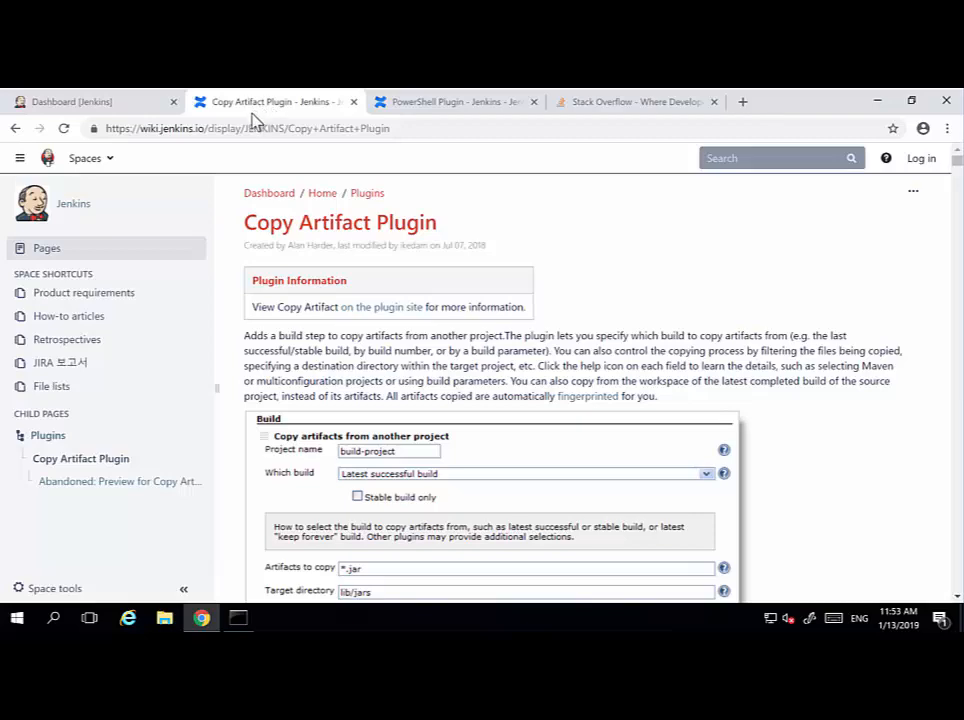
left_click(446, 114)
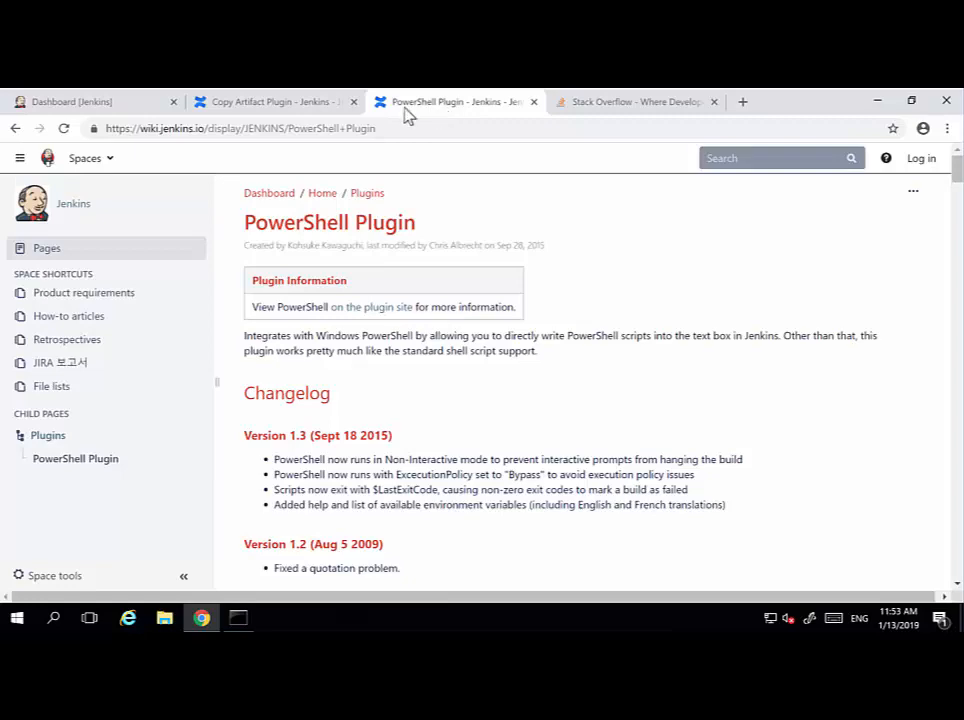
left_click(95, 106)
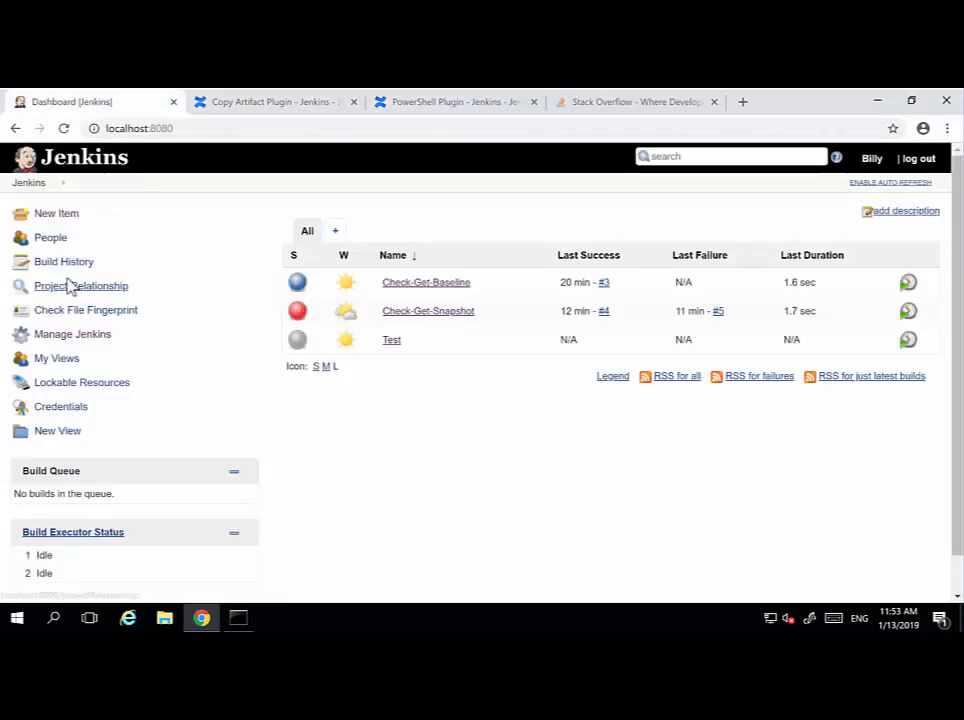
Open the list of available plugins in the Jenkins plugin manager
left_click(72, 340)
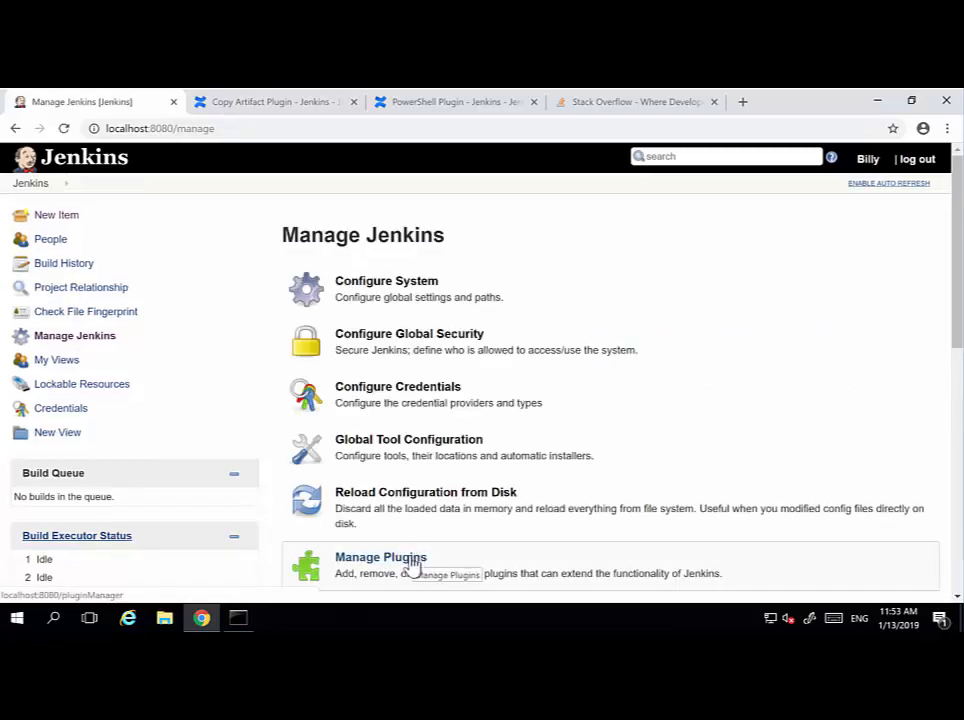
left_click(412, 565)
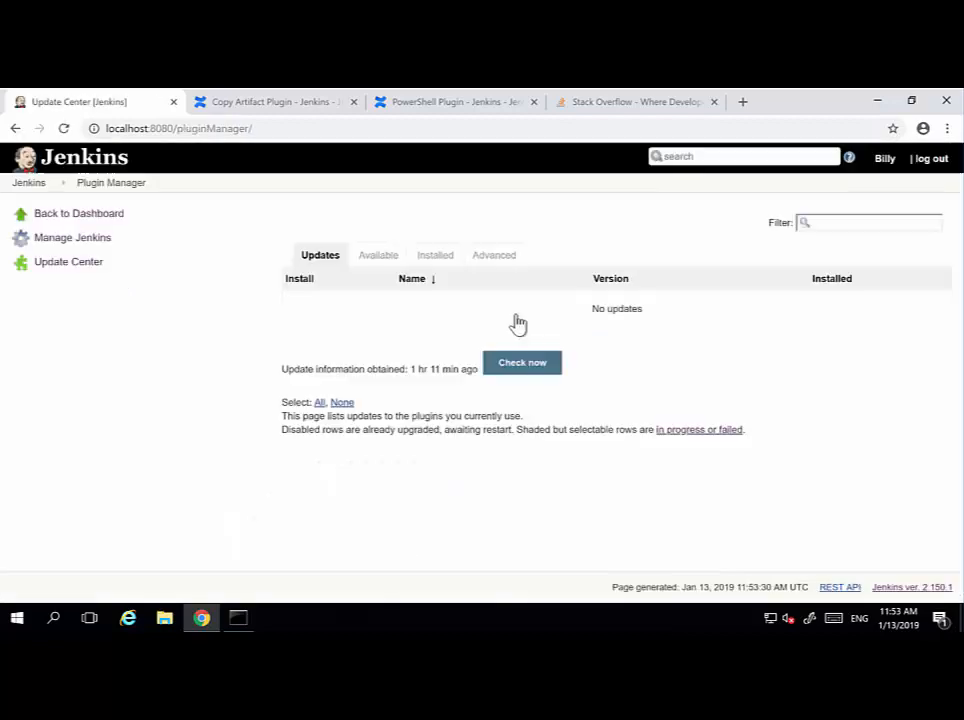
left_click(380, 258)
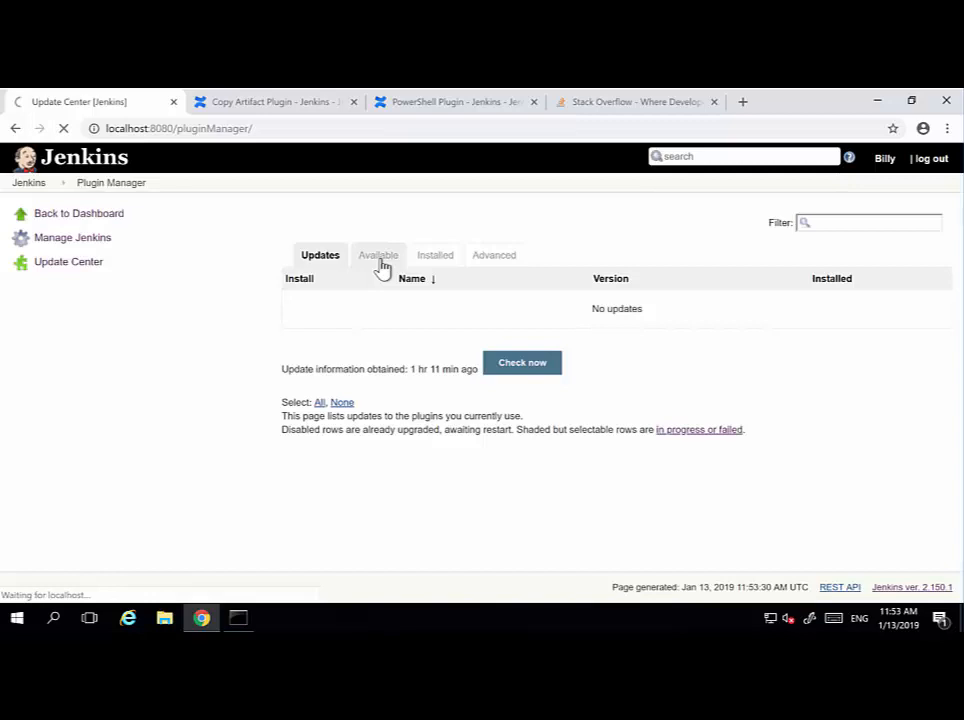
Filter the available plugins by "copy art" to look for the Copy Artifact plugin
left_click(843, 222)
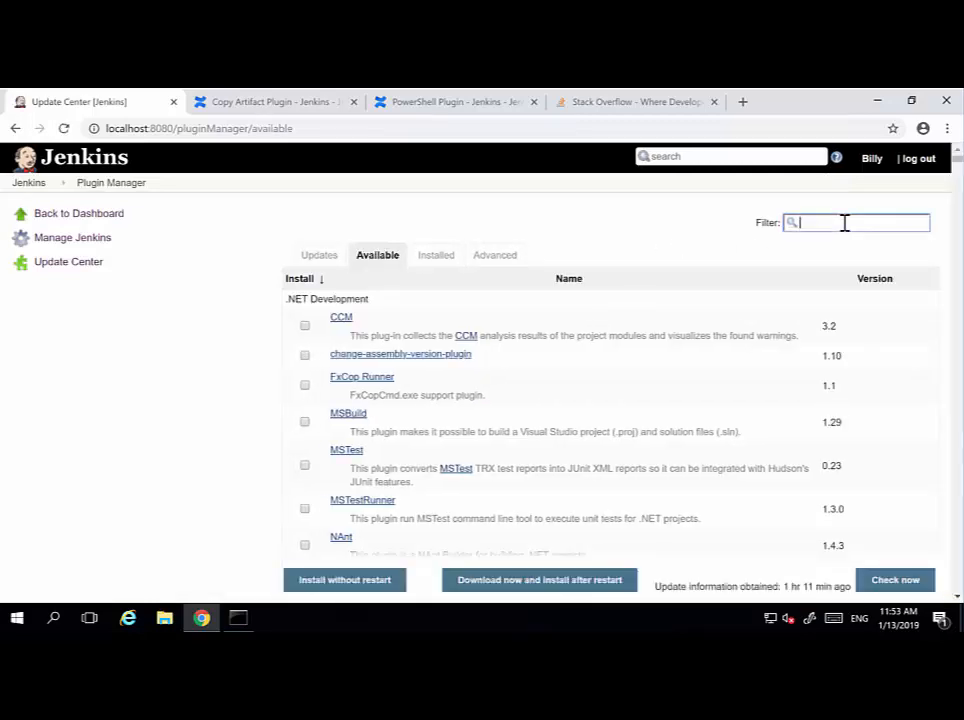
type("copy")
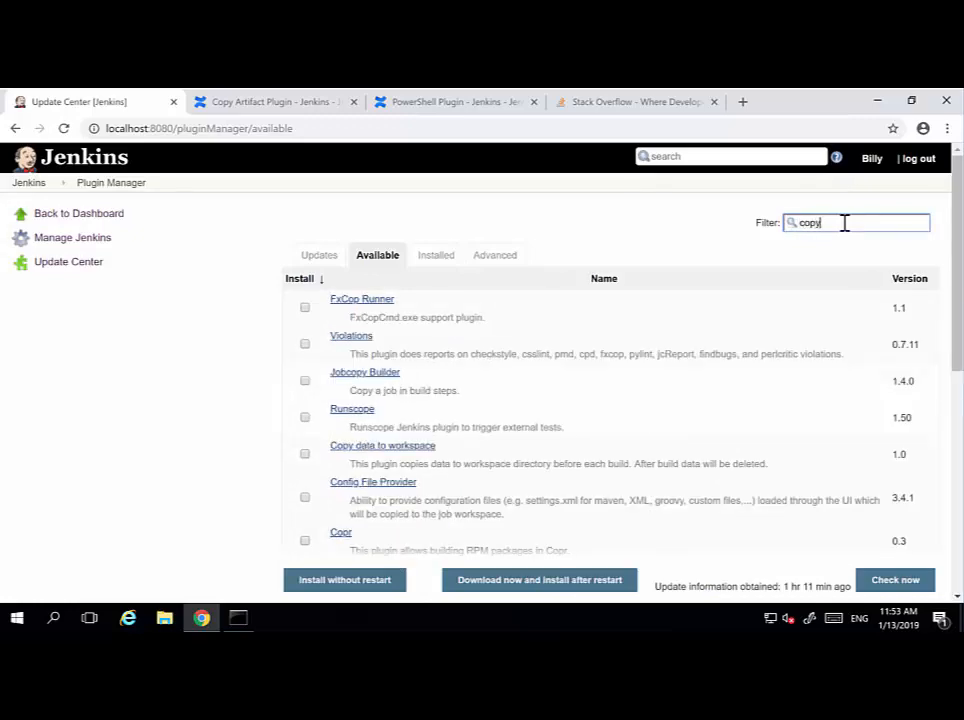
type(" ar")
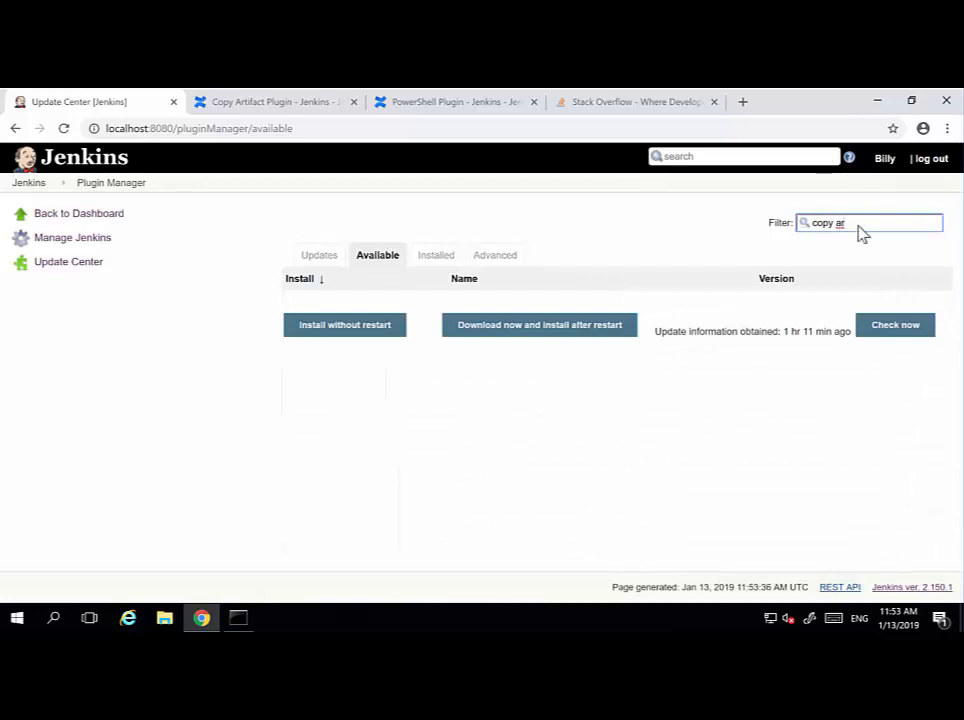
type("t")
Filter the available plugins by "powershell" and install the PowerShell plugin without a restart
triple_click(855, 222)
type("po")
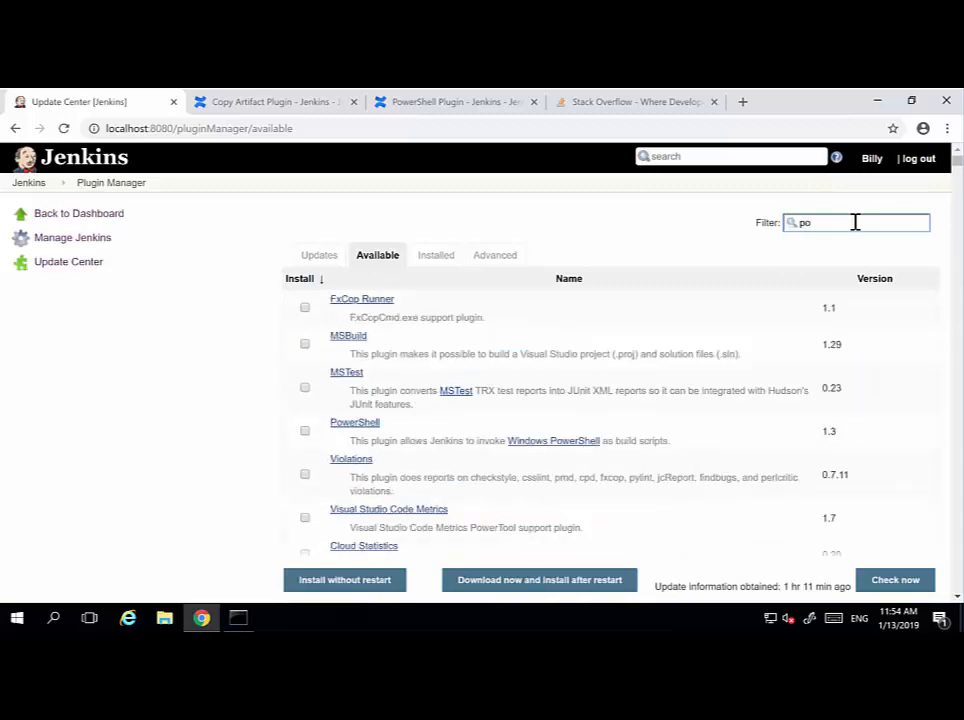
type("wershell")
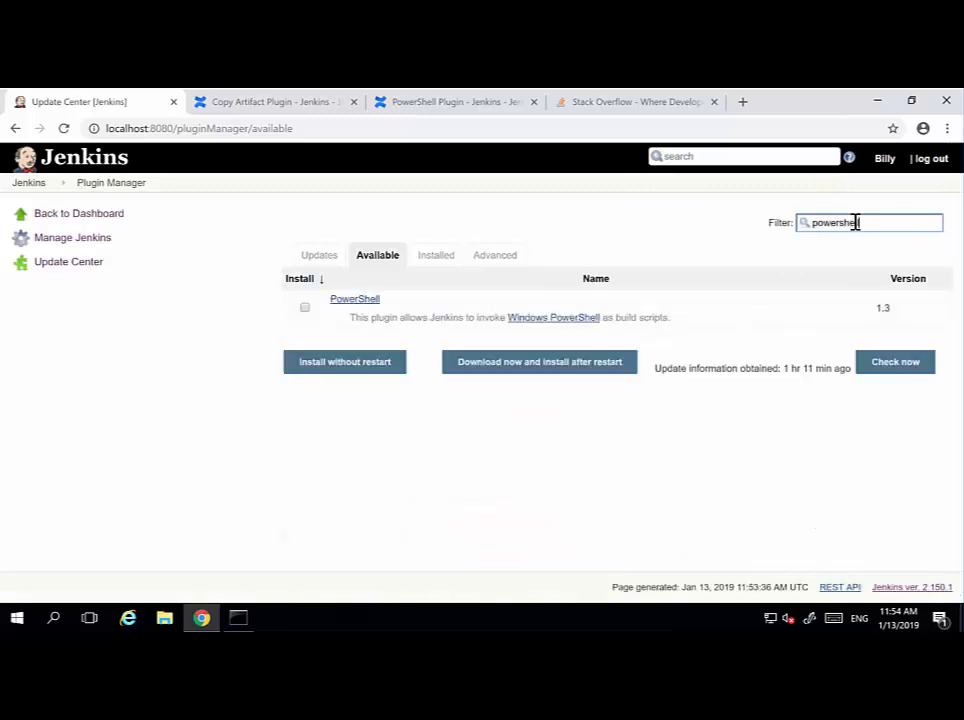
left_click(305, 308)
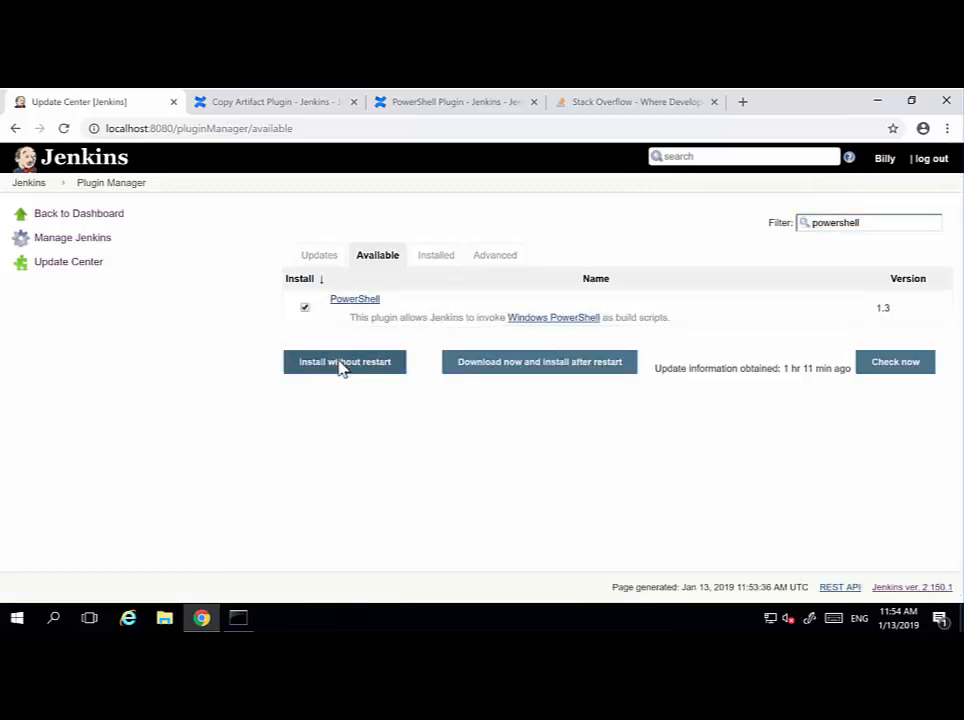
left_click(340, 366)
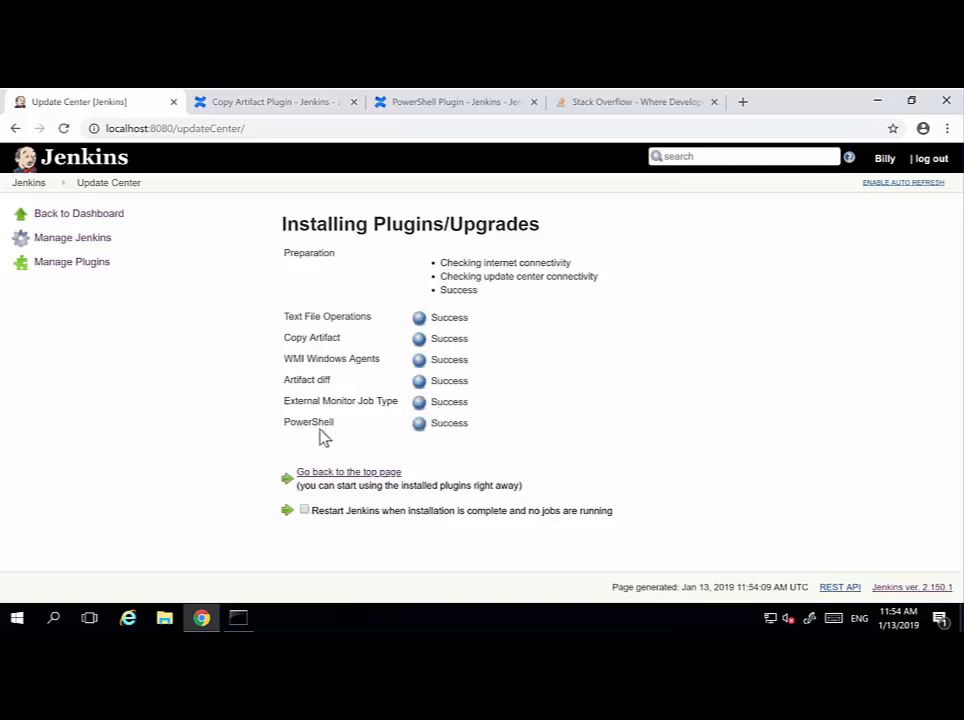
Create a new Freestyle project named Check-AUT-Version from the Jenkins dashboard
left_click(29, 188)
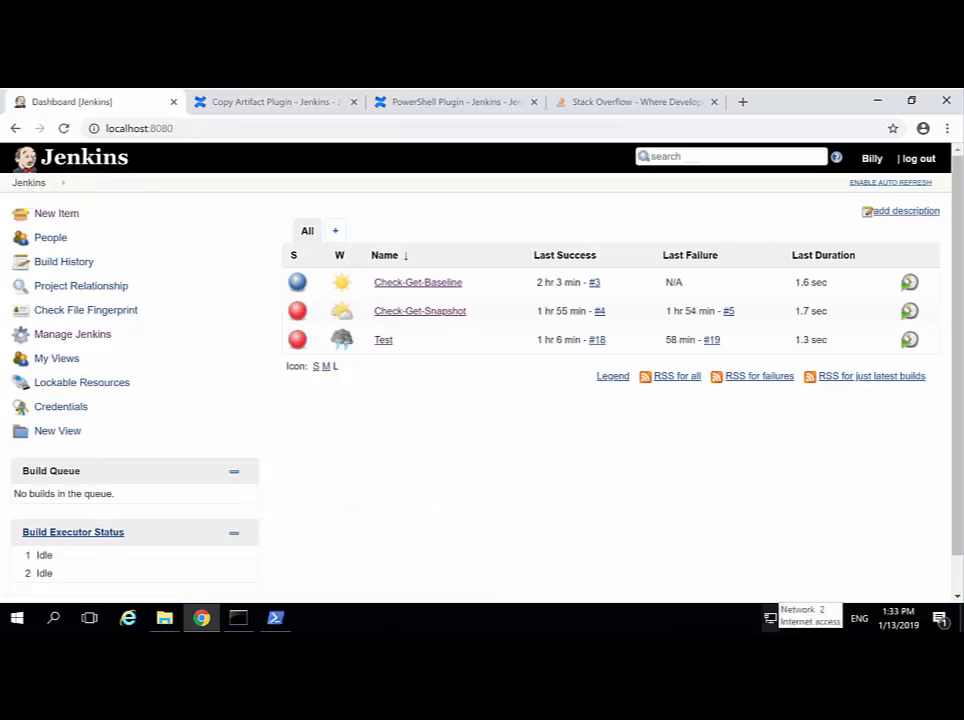
left_click(60, 216)
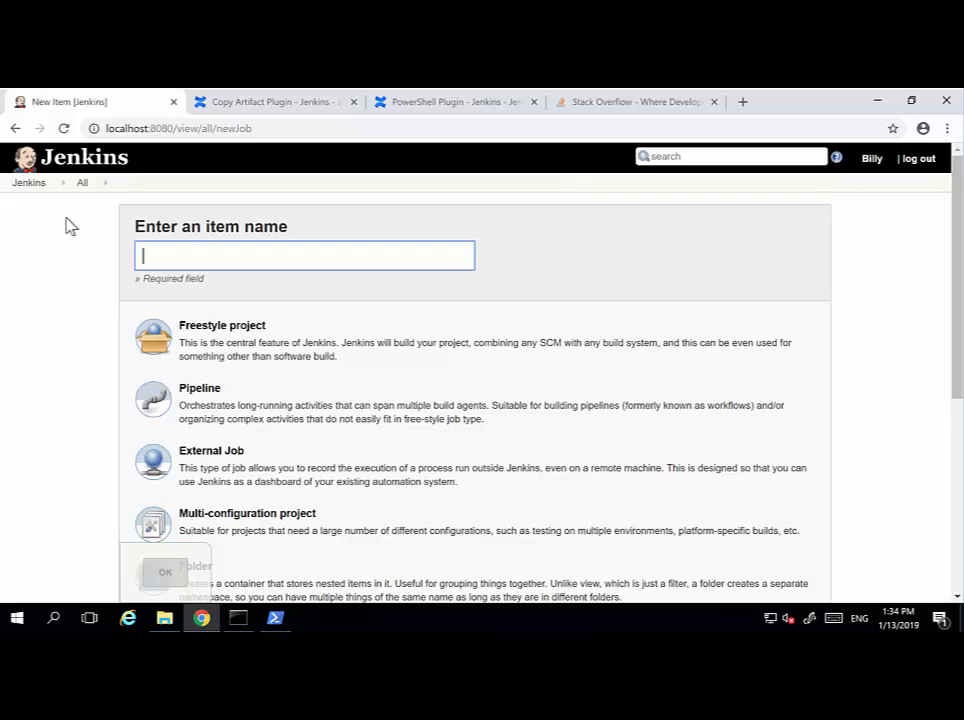
left_click(211, 260)
type("Check-AUT-Version")
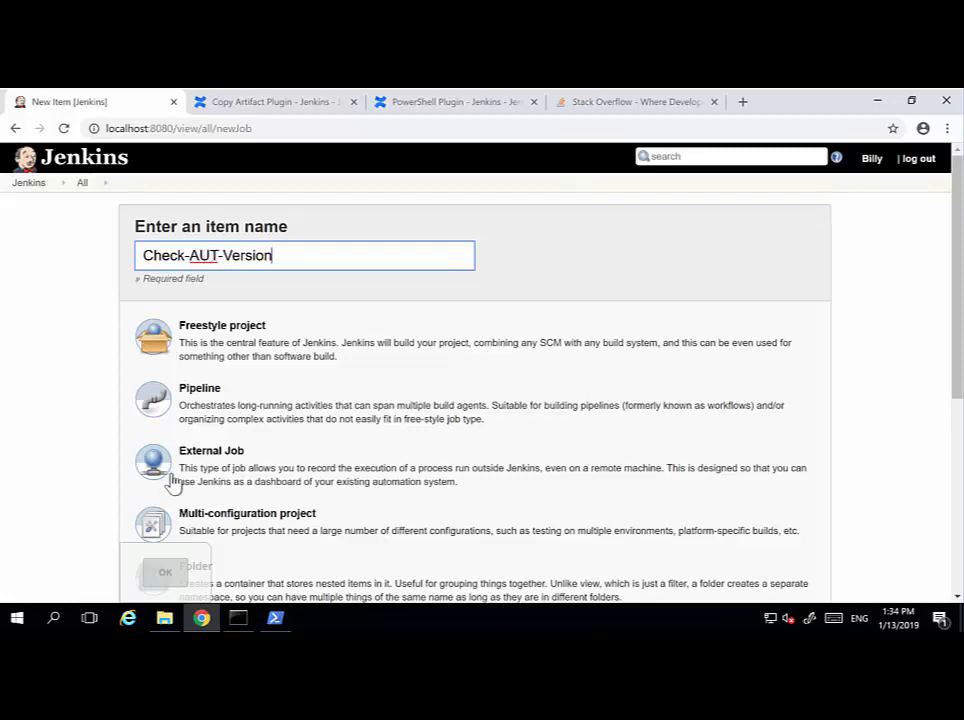
left_click(215, 347)
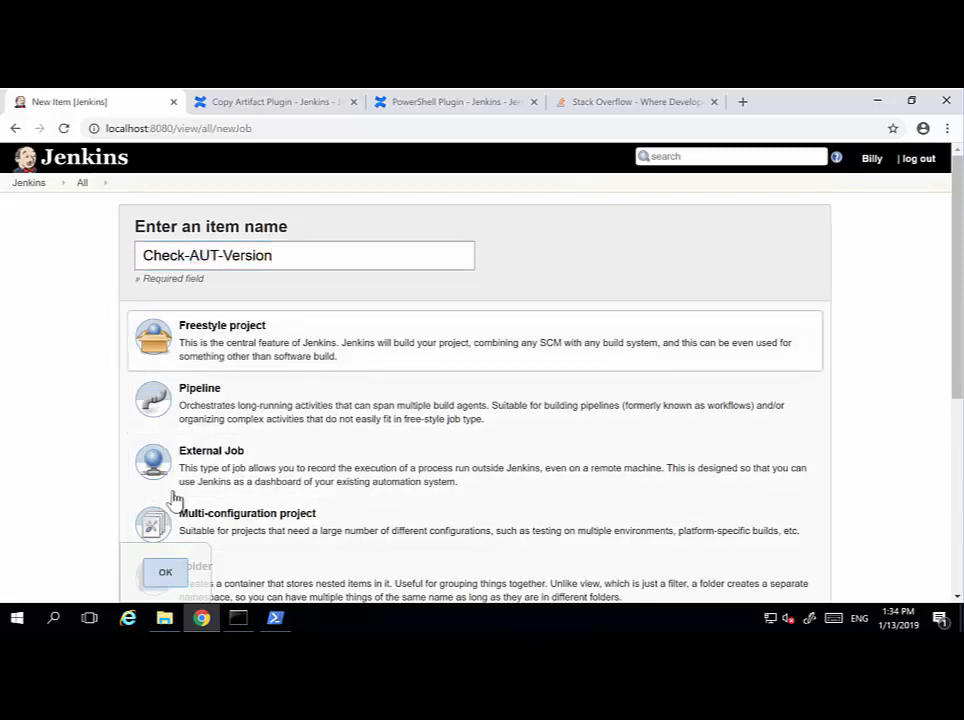
left_click(167, 580)
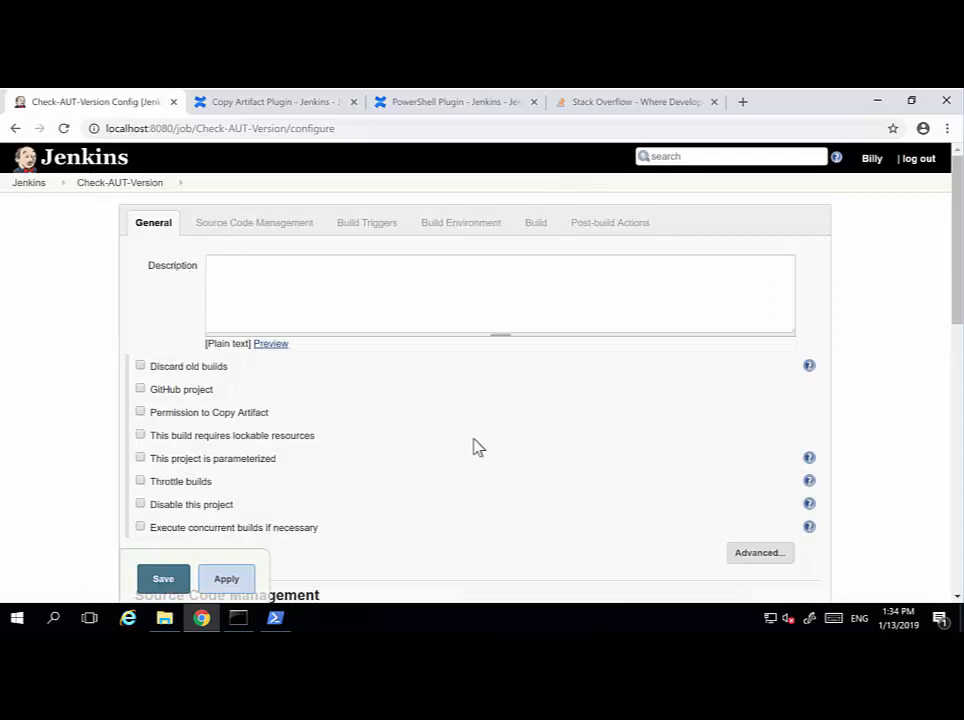
Add a Windows PowerShell build step and paste in the copied script that compares the Stack Overflow version with version.txt
scroll(470, 447, "down", 10)
scroll(482, 444, "down", 3)
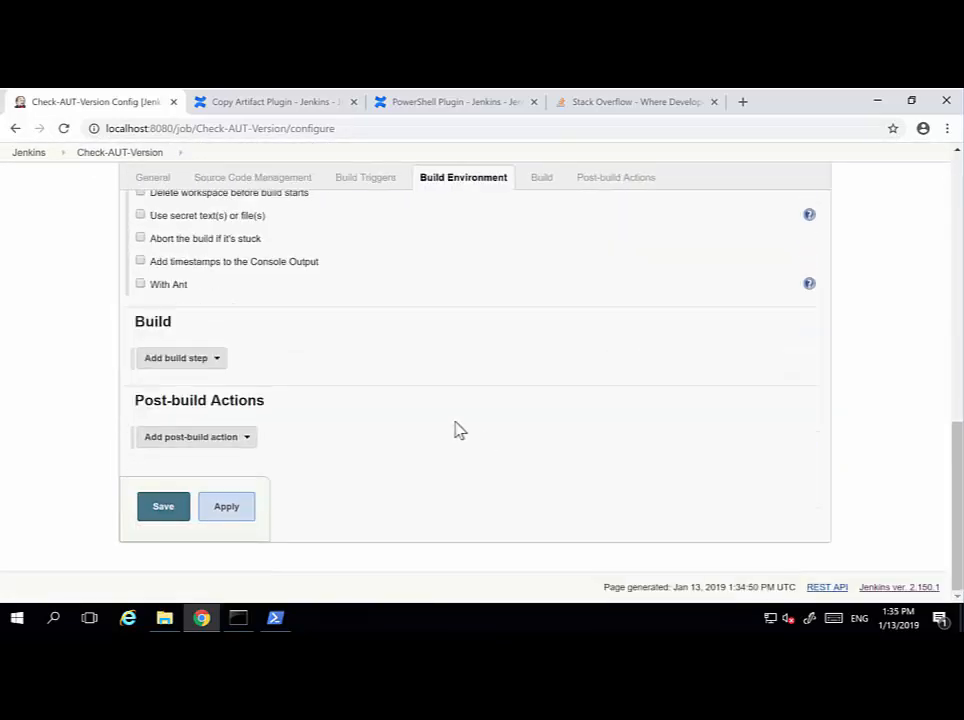
left_click(206, 366)
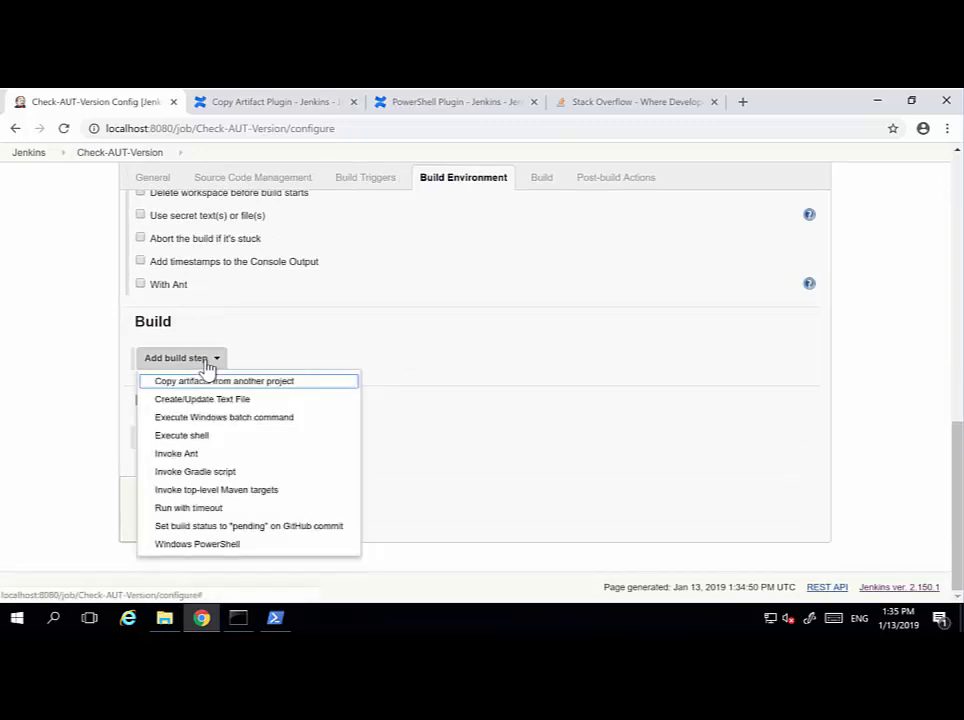
left_click(209, 546)
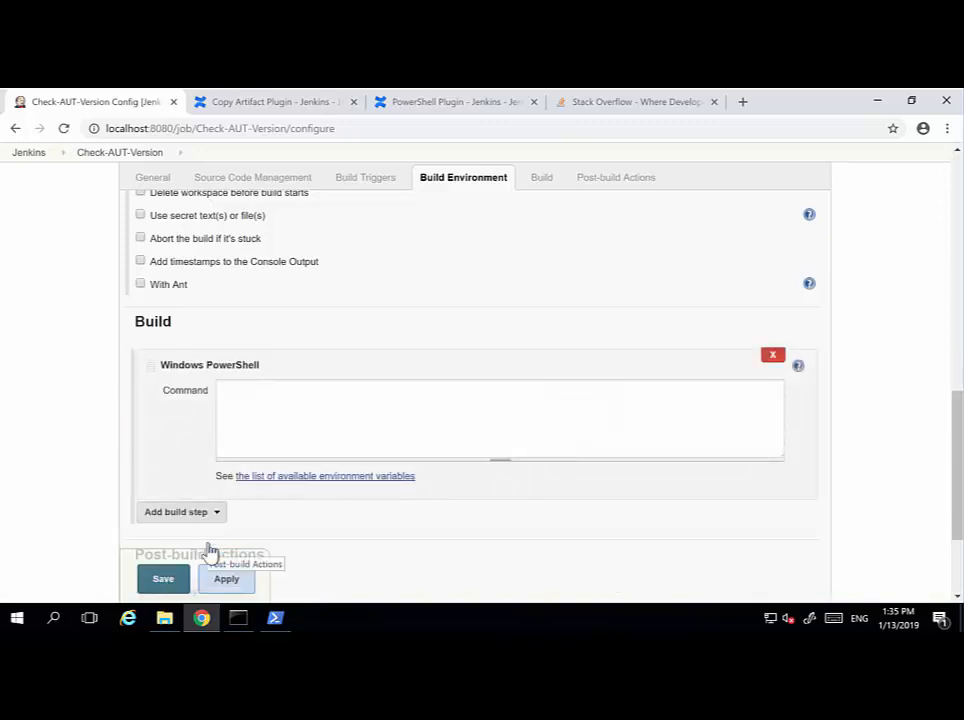
left_click(284, 428)
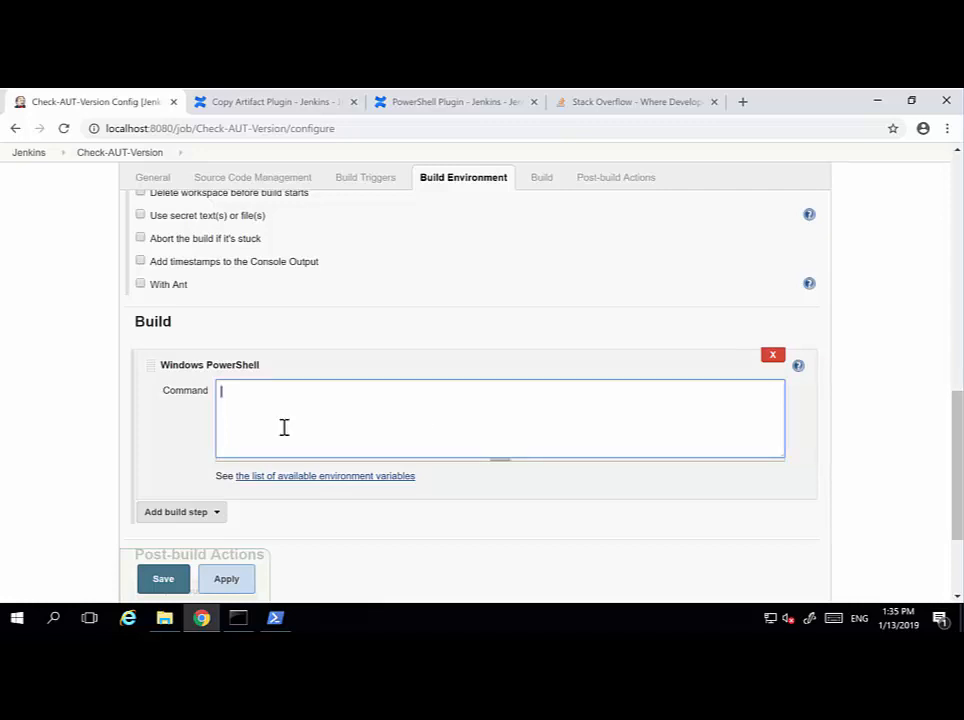
key("ctrl+v")
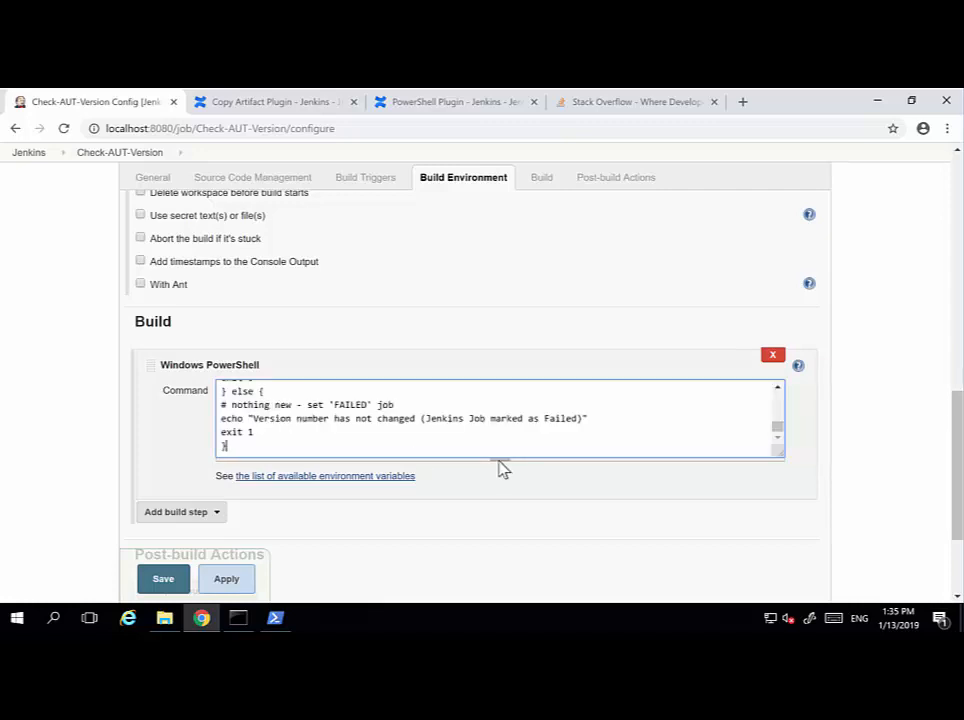
Enlarge the PowerShell command box until the whole script fits in it
left_click_drag(500, 462, 509, 577)
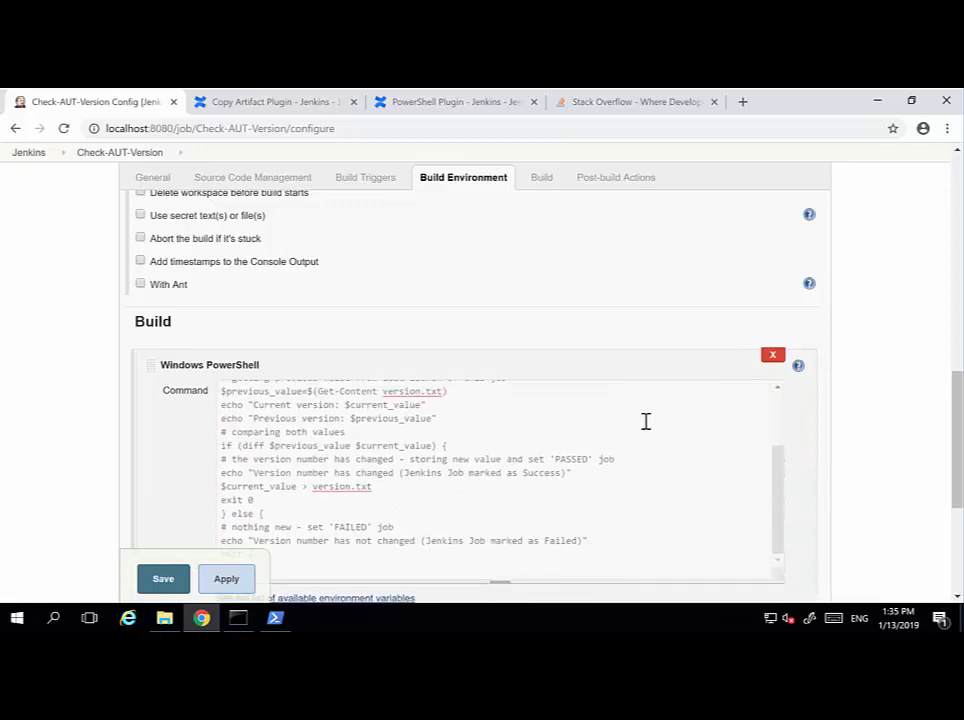
scroll(645, 421, "down", 3)
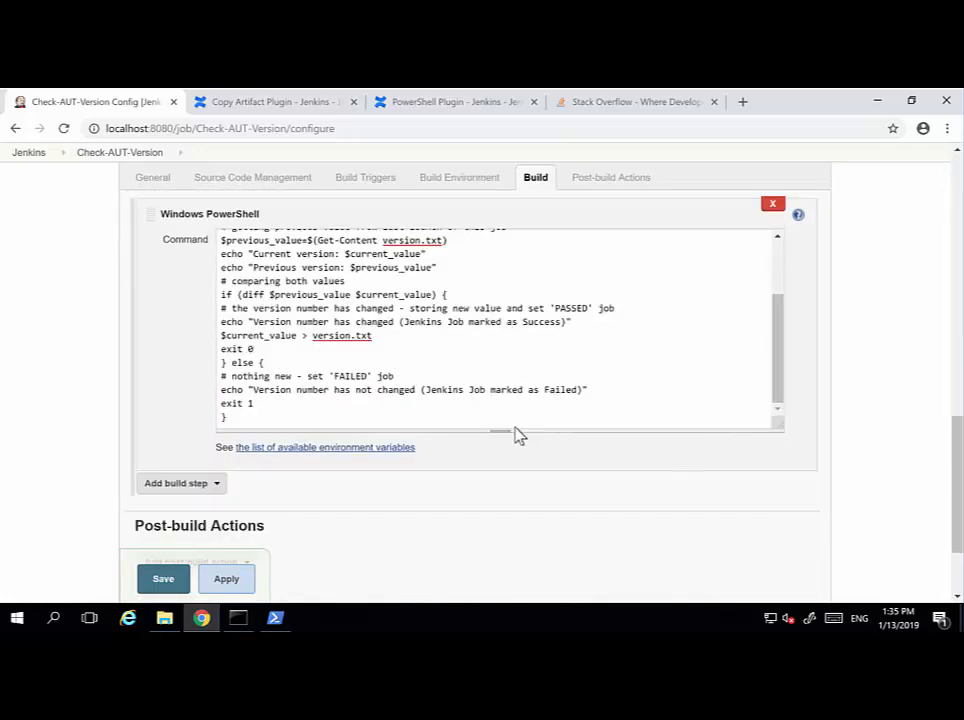
left_click_drag(508, 493, 512, 534)
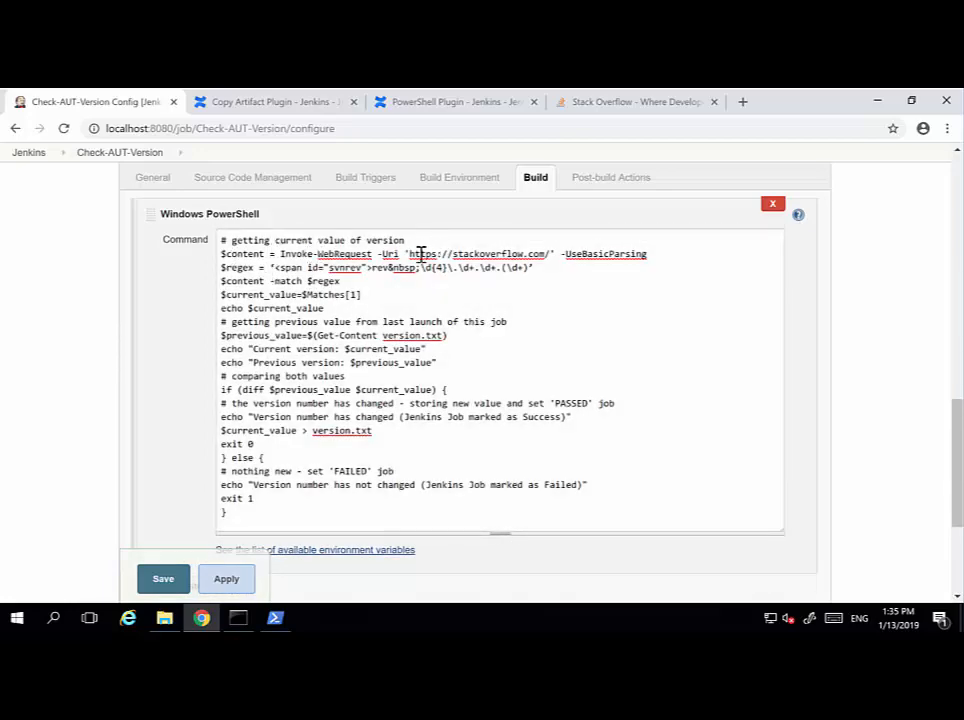
Examine the script lines that request the Stack Overflow page, define the version regex and store its match in $current_value
left_click_drag(405, 254, 545, 252)
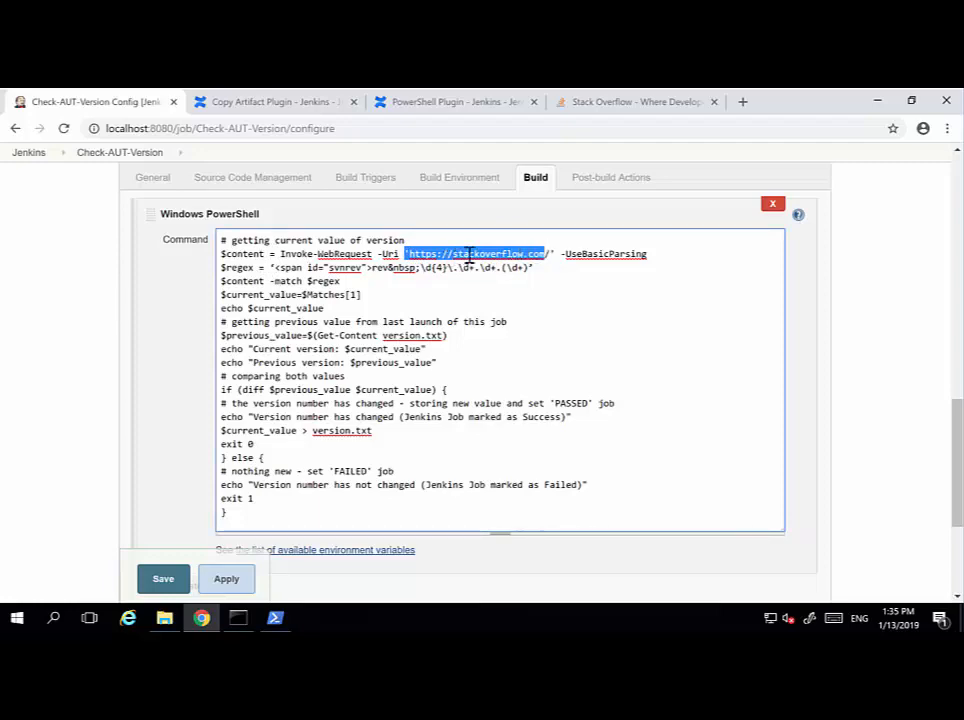
left_click(228, 254)
double_click(234, 255)
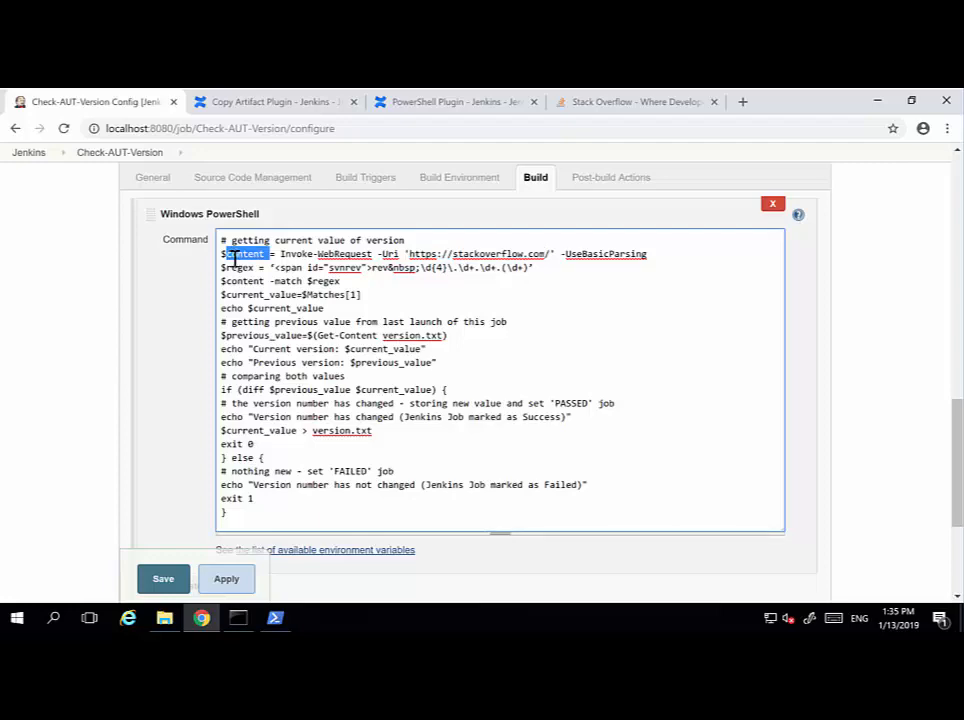
left_click_drag(273, 268, 536, 269)
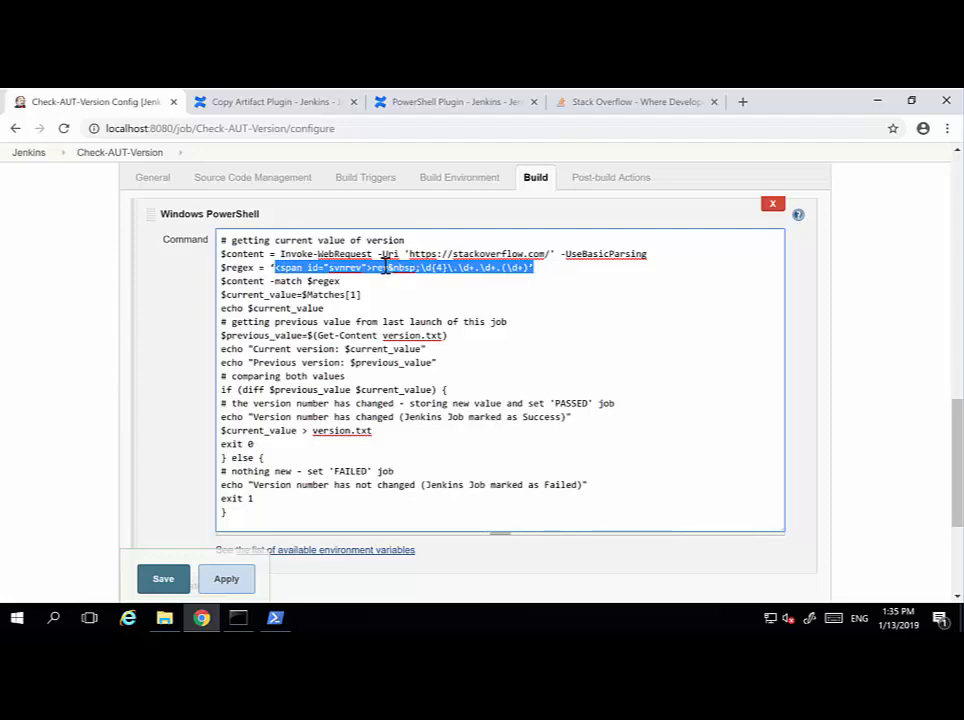
double_click(232, 268)
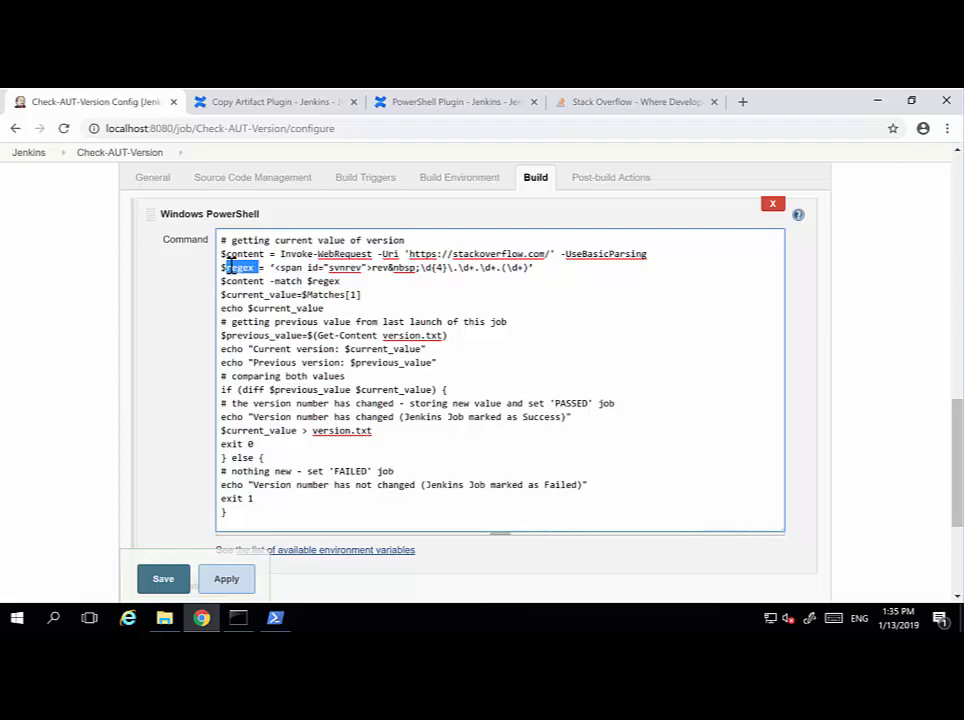
left_click_drag(236, 281, 340, 281)
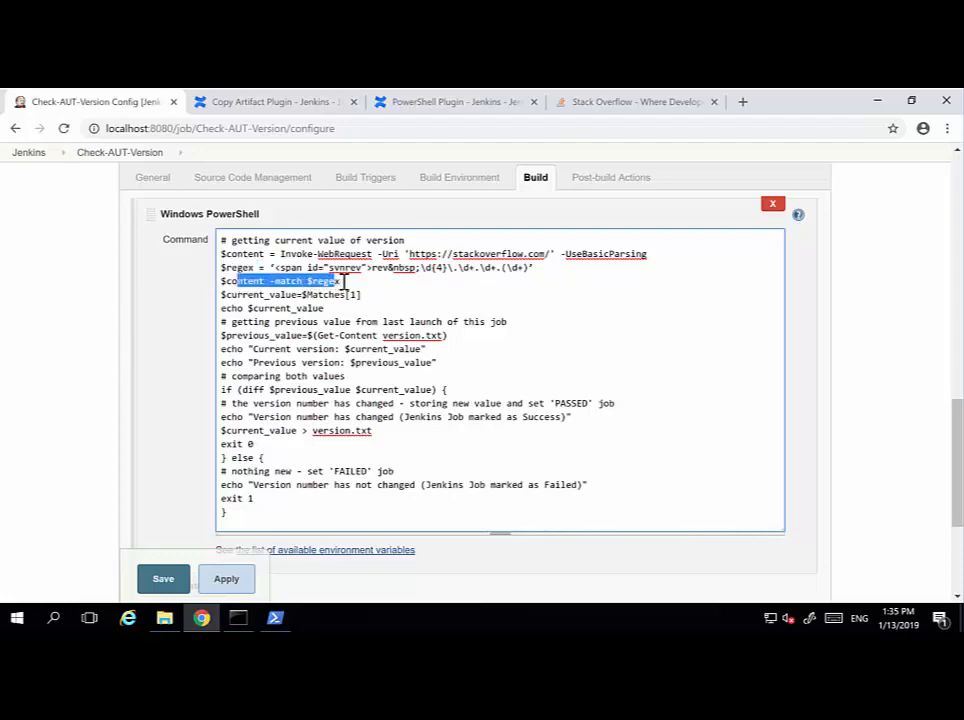
double_click(248, 282)
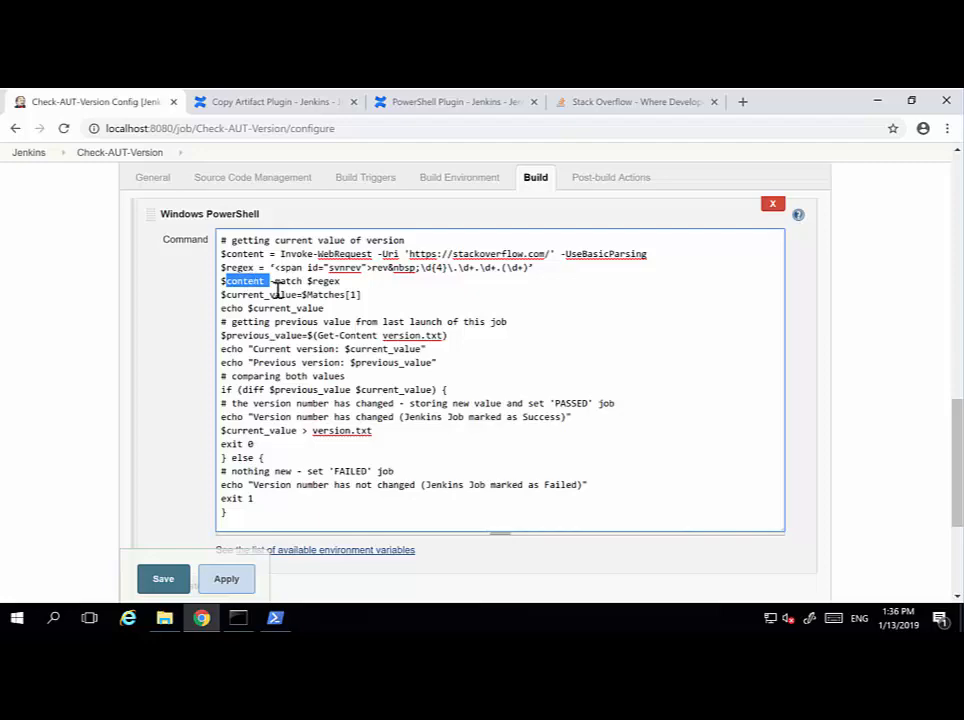
left_click_drag(231, 295, 292, 299)
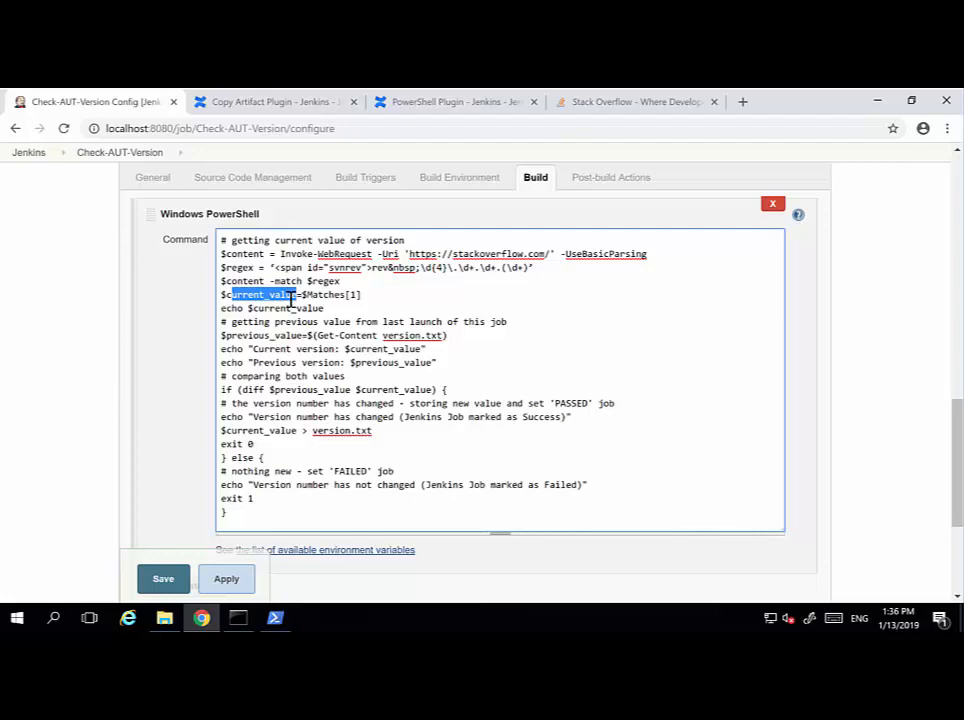
double_click(277, 320)
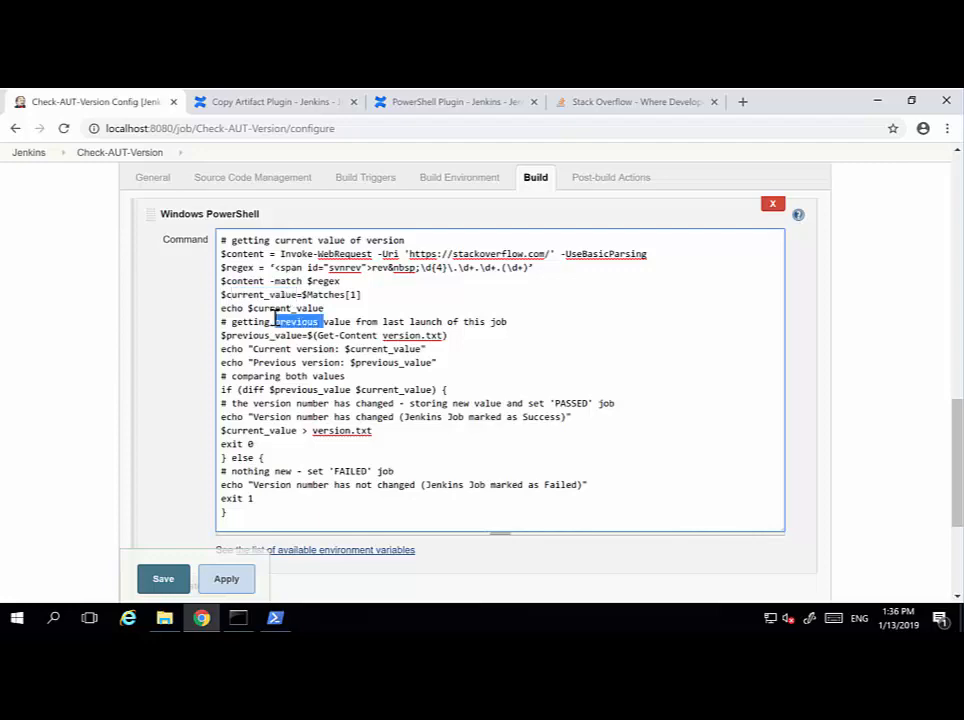
double_click(285, 308)
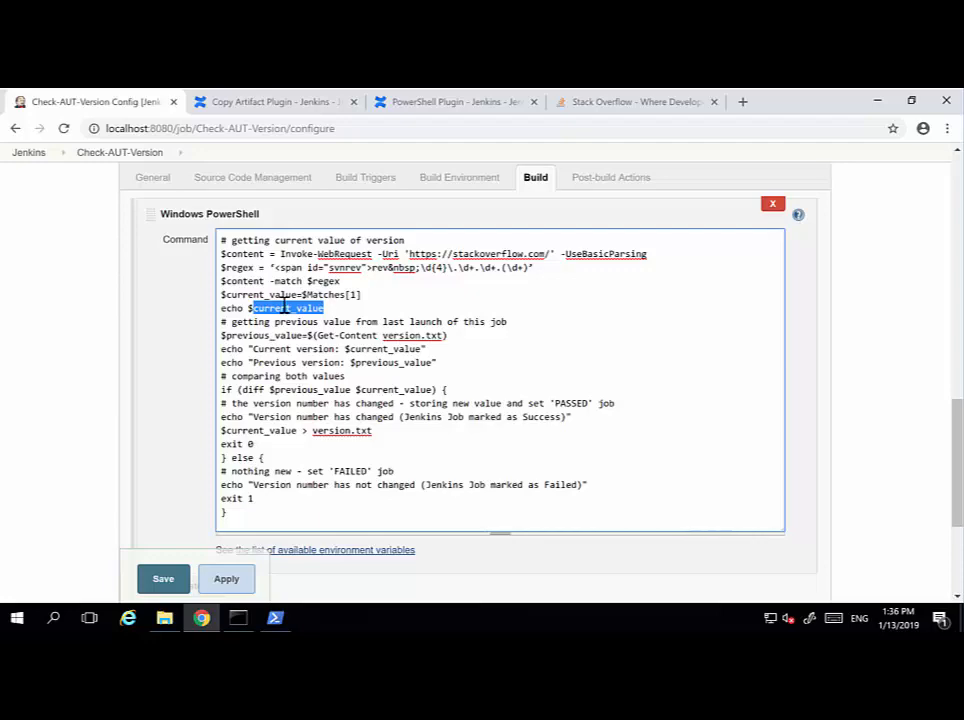
Check the revision number in the Stack Overflow home page footer, dismissing the cookie notice that covers it
left_click(630, 110)
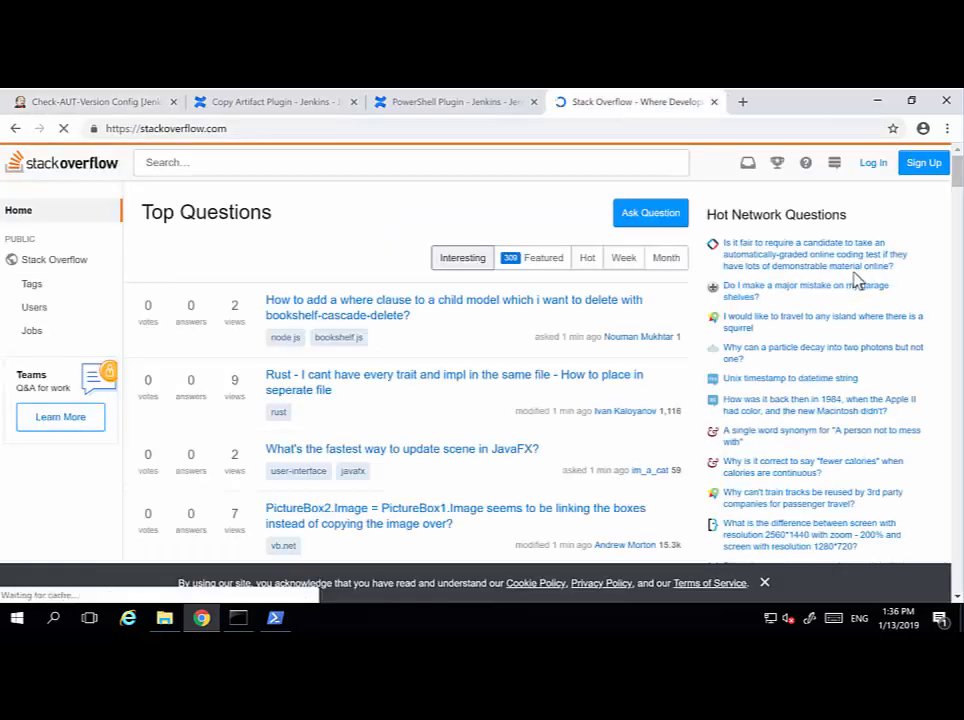
key("End")
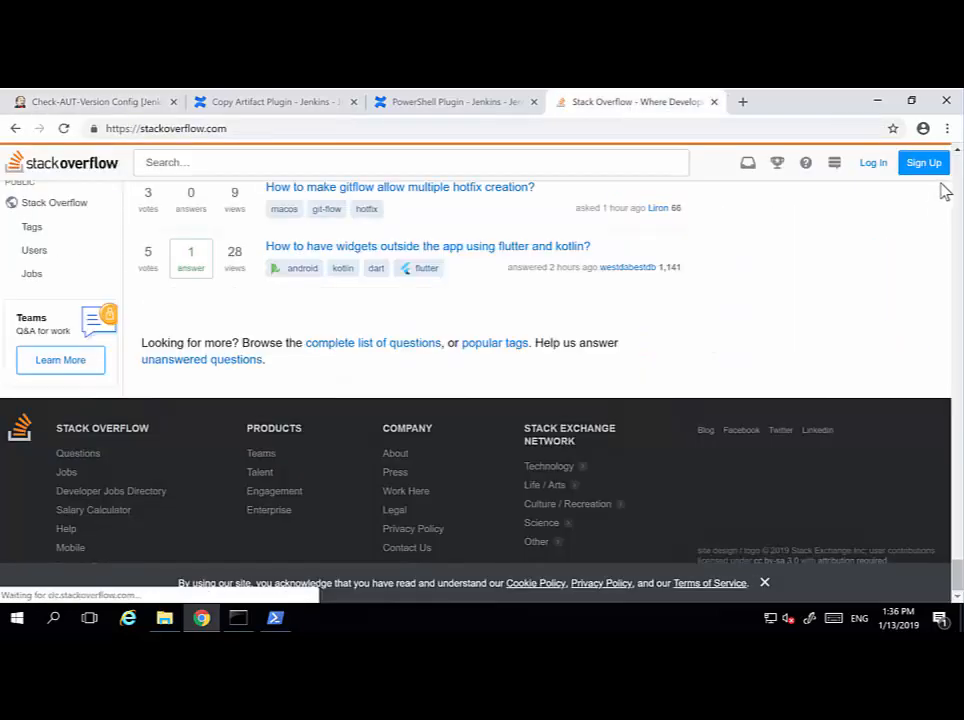
left_click(765, 584)
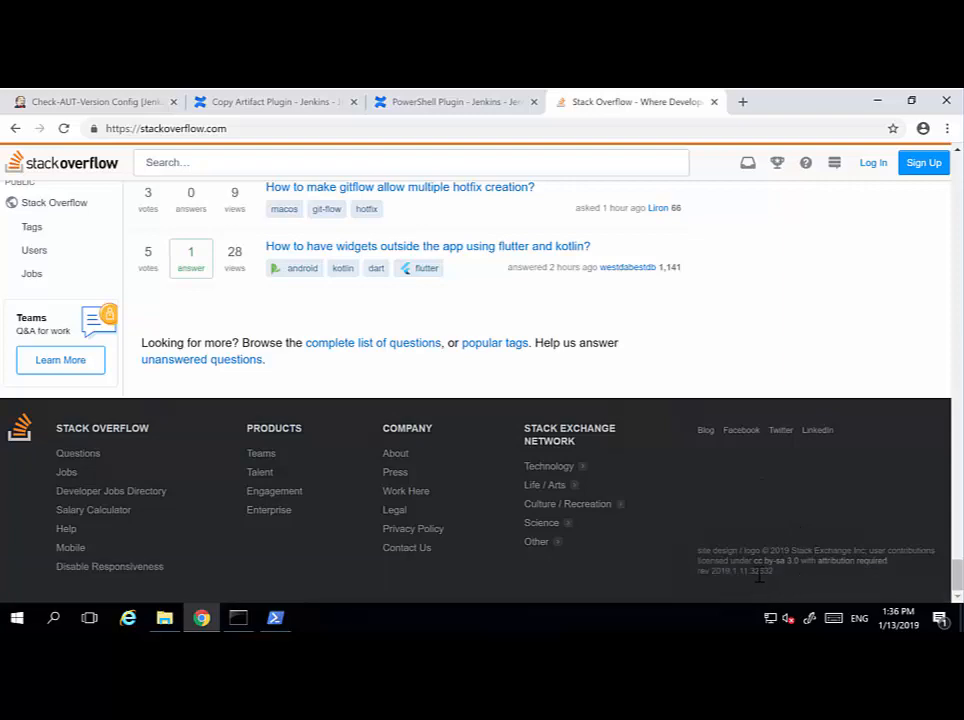
double_click(763, 572)
left_click(768, 574)
double_click(767, 572)
In the job's PowerShell script, comment out the $previous_value line and the two echo lines for the current and previous versions
left_click(117, 104)
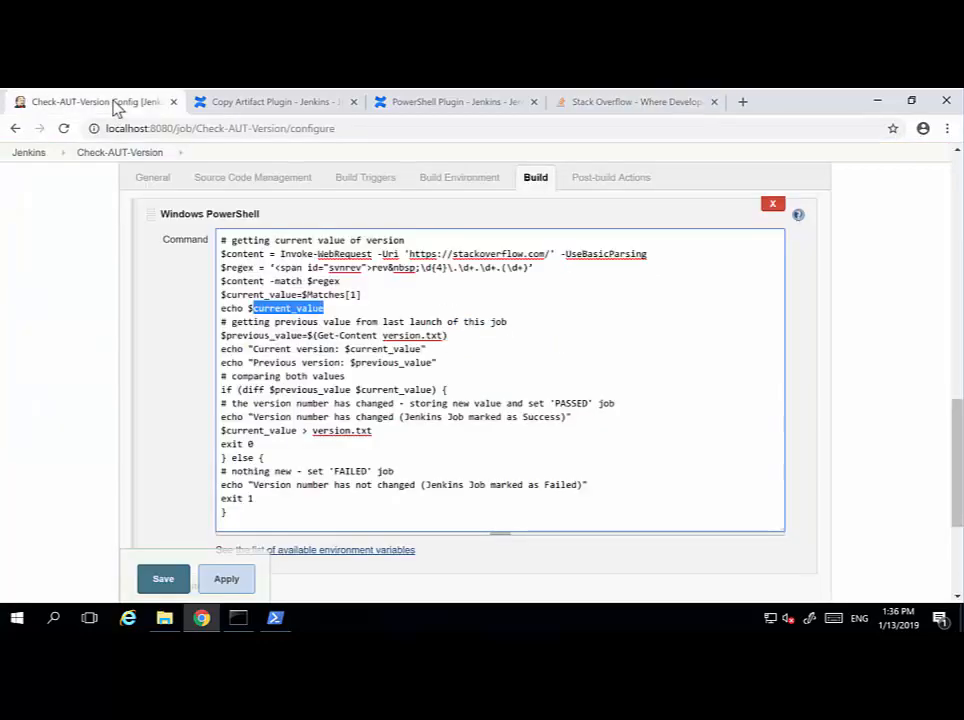
left_click(220, 342)
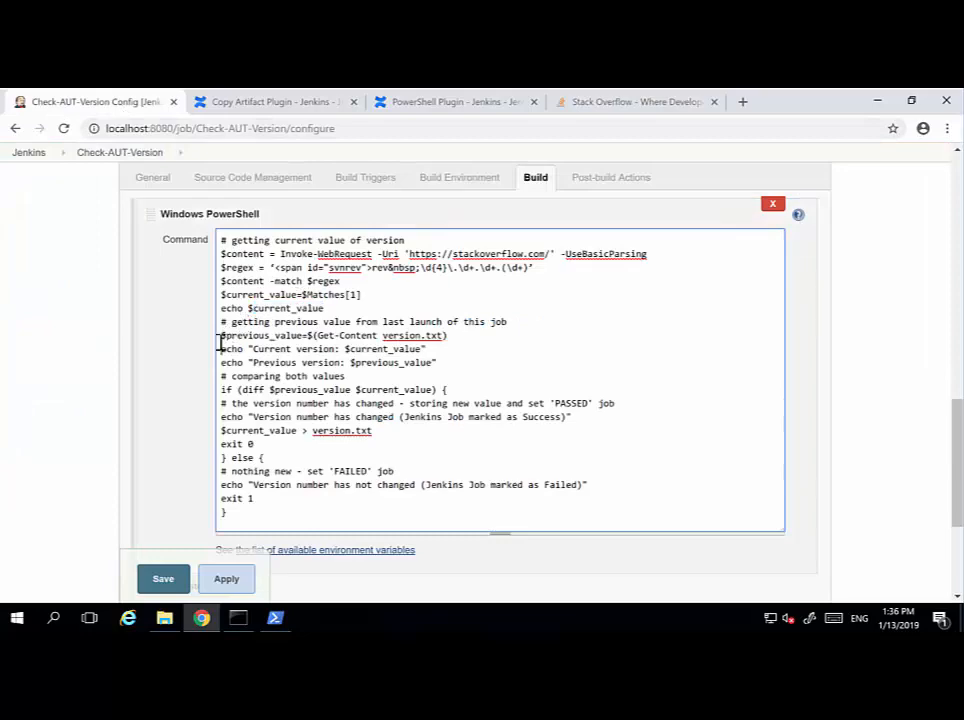
key("Up")
type("#")
key("Left")
key("Down")
type("#")
key("Left")
key("Down")
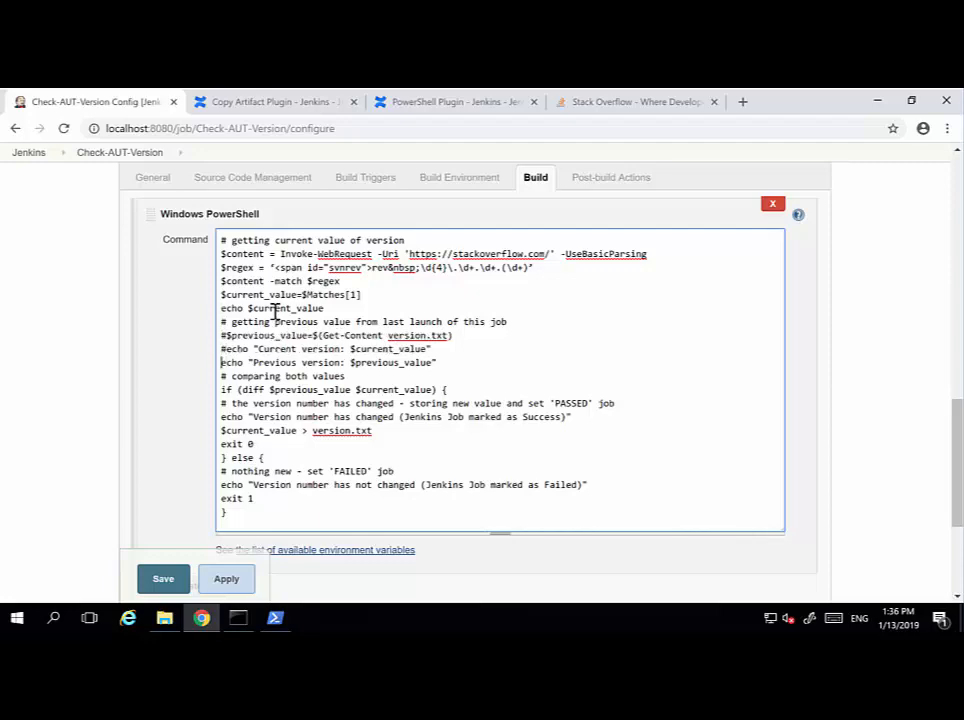
type("#")
key("Down")
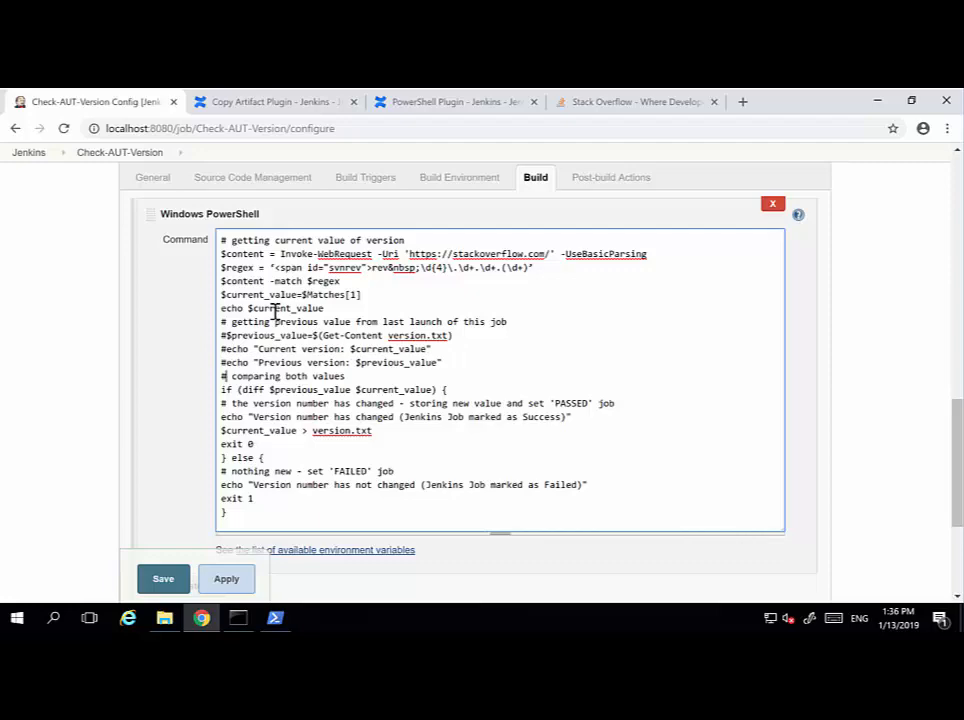
Comment out the if (diff $previous_value $current_value) line and the echo line reporting that the version number has changed
key("Down")
type("#")
key("Left")
key("Down")
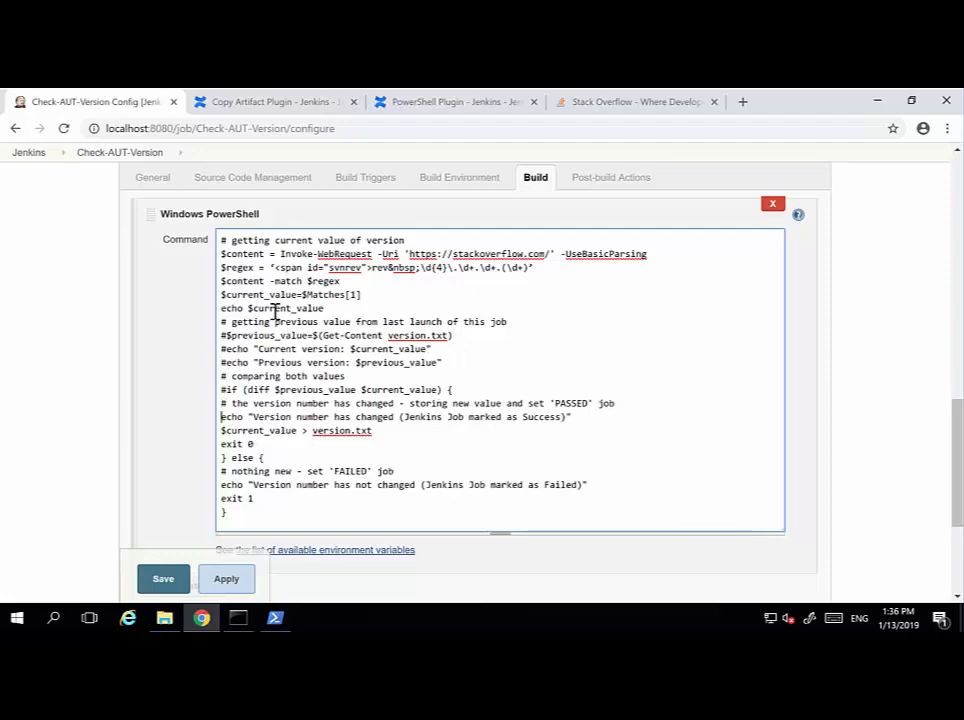
key("Down")
type("#")
key("Left")
key("Down")
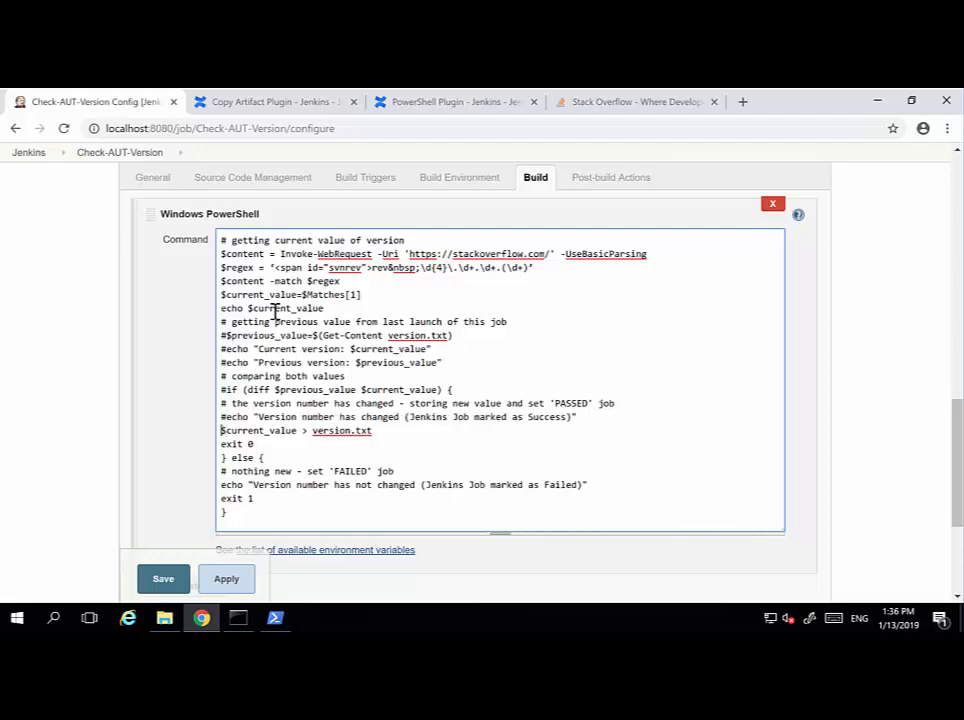
Examine the script line that writes $current_value to version.txt
key("shift+Right")
key("shift+Right")
key("shift+Right")
key("shift+Right")
key("shift+Right")
key("shift+Right")
key("shift+Right")
key("shift+Right")
key("shift+Right")
key("shift+Right")
key("shift+Right")
key("shift+Right")
key("shift+Right")
key("shift+Right")
key("shift+Right")
key("shift+Right")
key("shift+Right")
key("shift+Right")
key("shift+Right")
key("shift+Right")
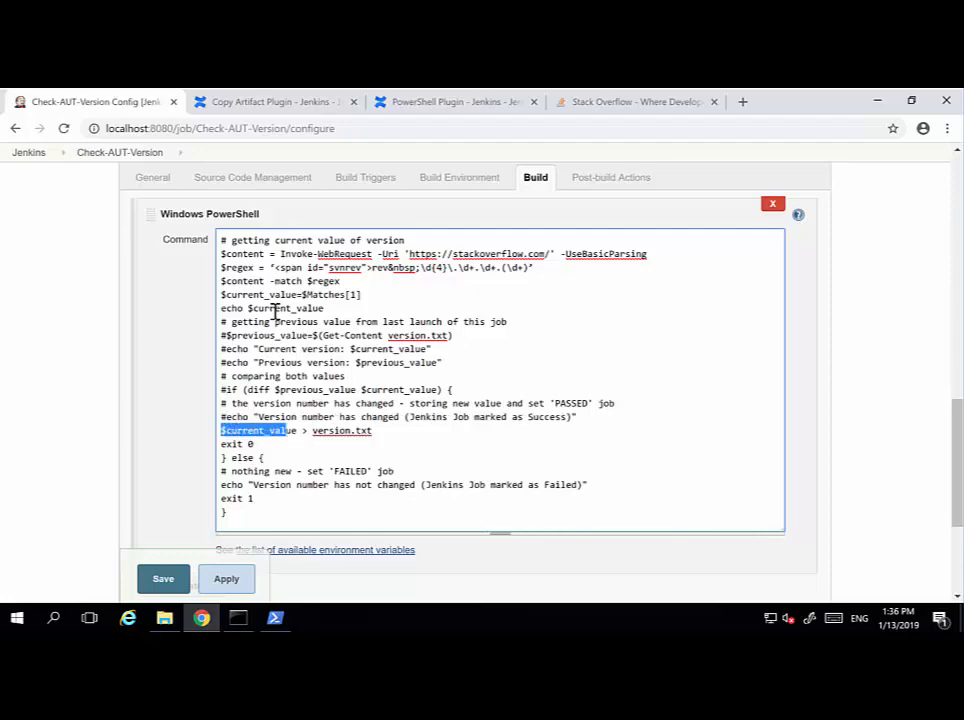
key("shift+Right")
key("shift+Right")
key("shift+Right")
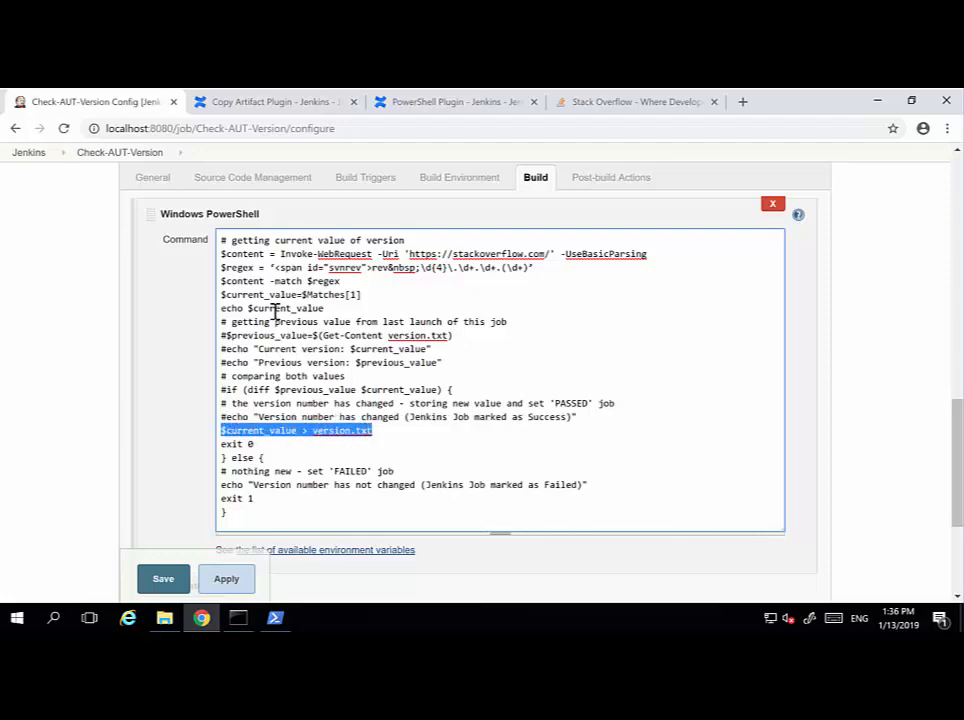
key("Right")
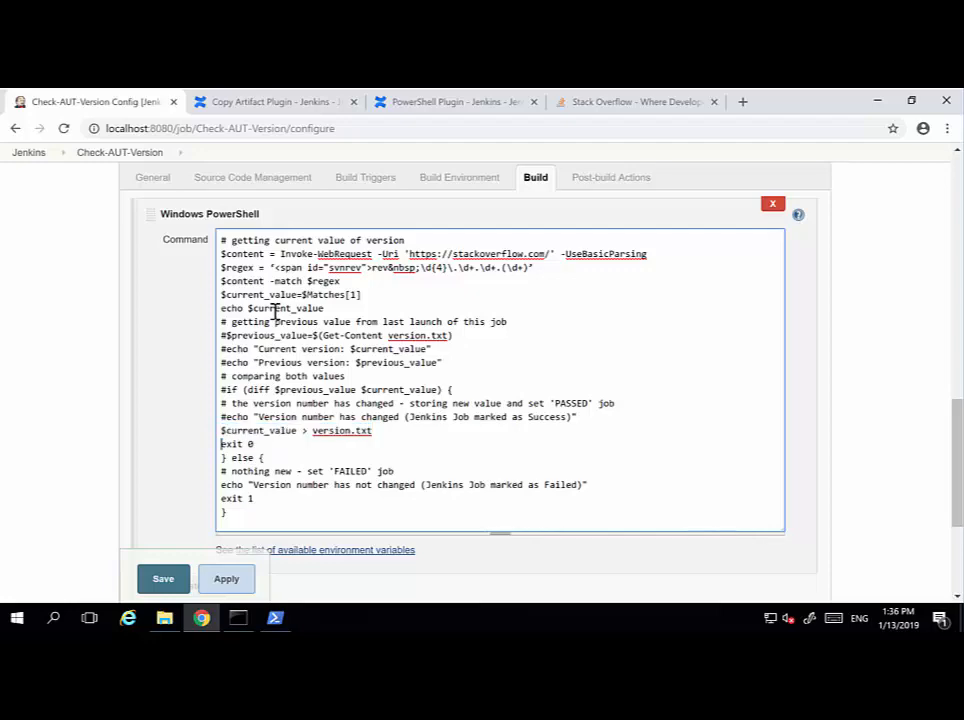
Comment out every script line from exit 0 through the else block and its closing brace
type("#")
key("Down")
key("Home")
type("#")
key("Down")
key("Home")
type("#")
key("Down")
key("Home")
type("#")
key("Down")
key("Home")
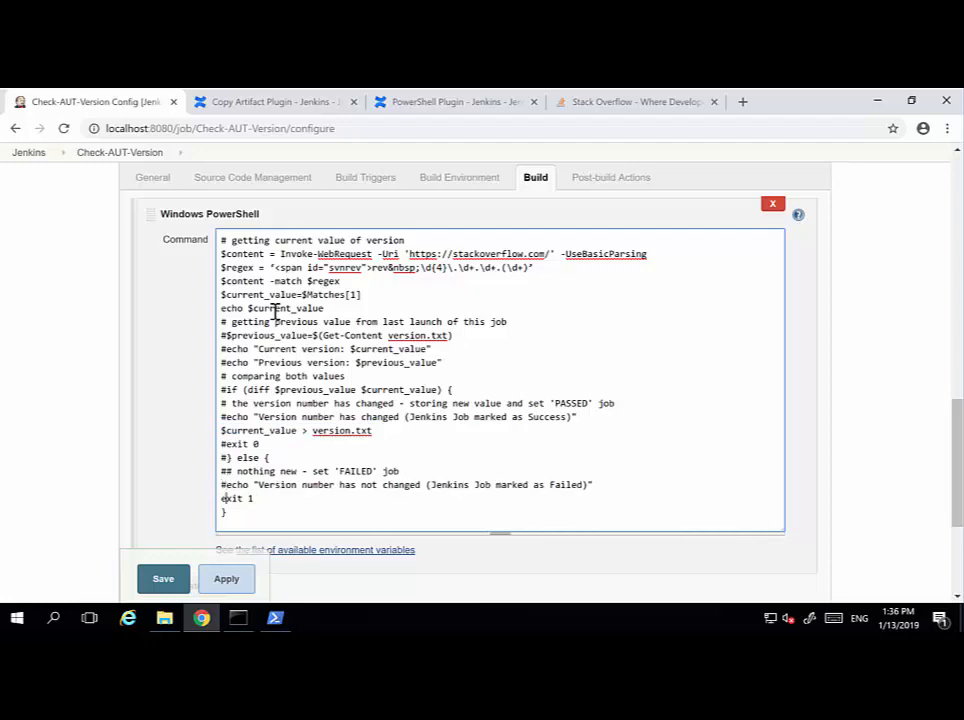
type("#")
key("Down")
key("Home")
type("#")
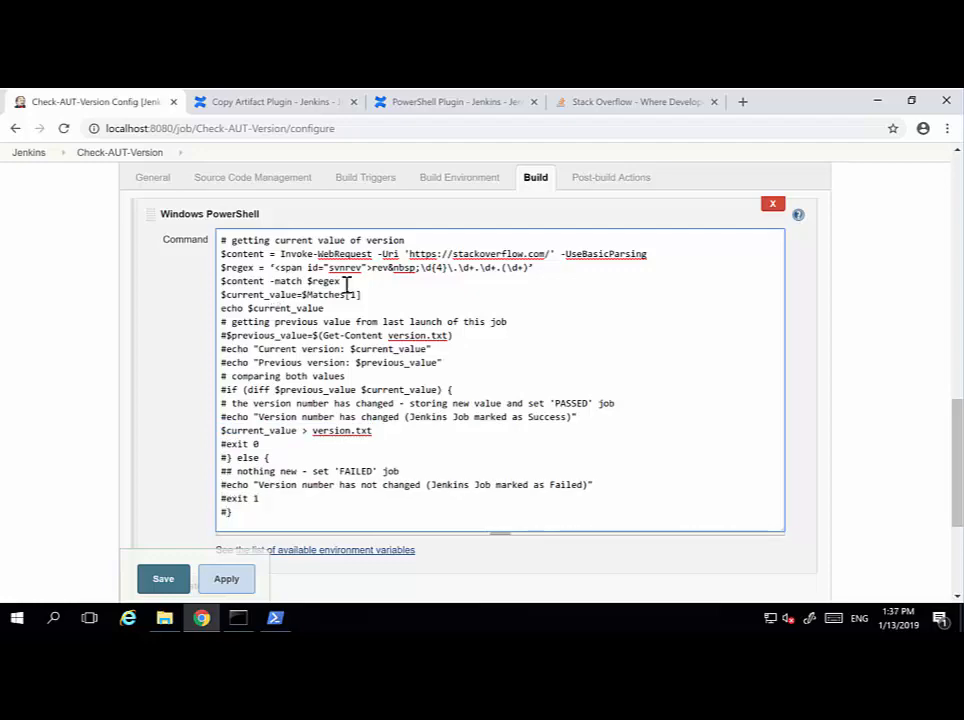
Add an Archive the artifacts post-build action for version.txt and save the job configuration
scroll(335, 420, "down", 1)
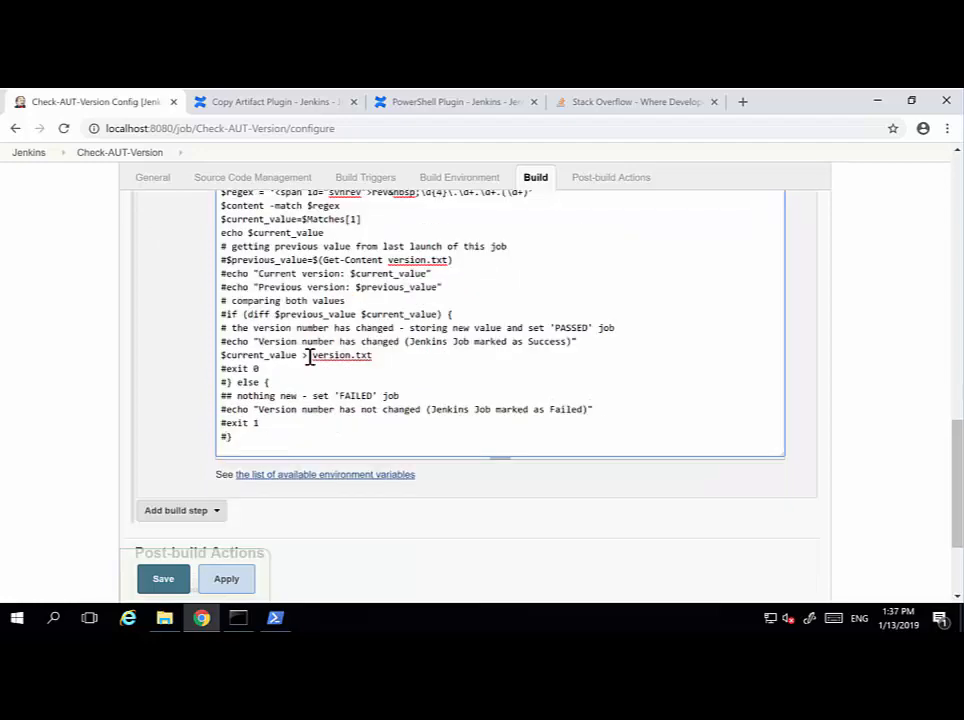
left_click_drag(310, 357, 381, 355)
scroll(187, 475, "down", 2)
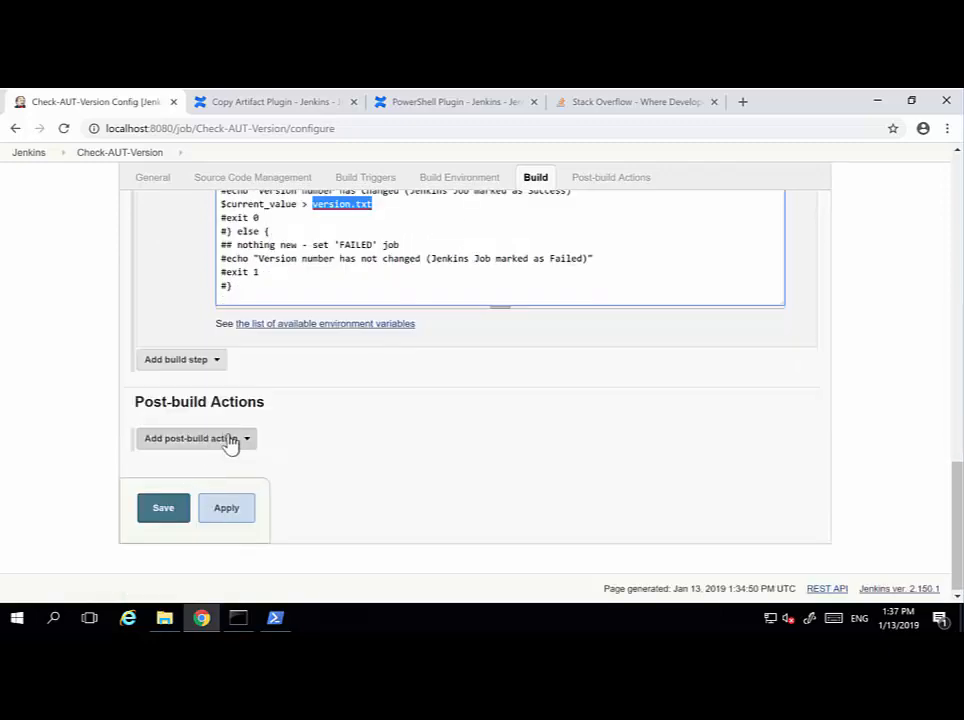
left_click(230, 440)
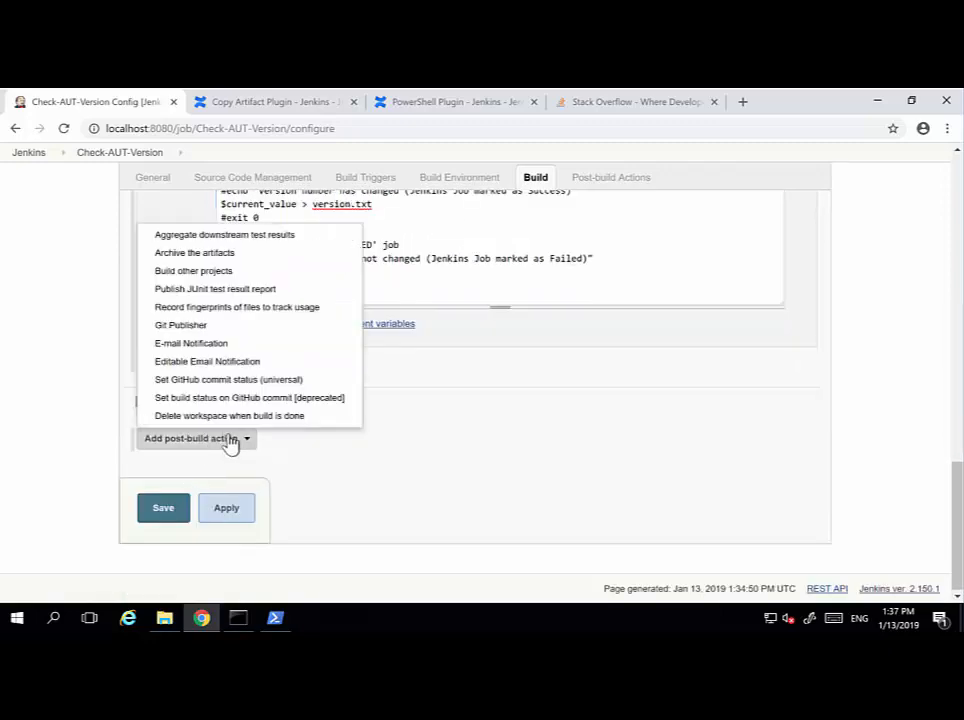
left_click(252, 262)
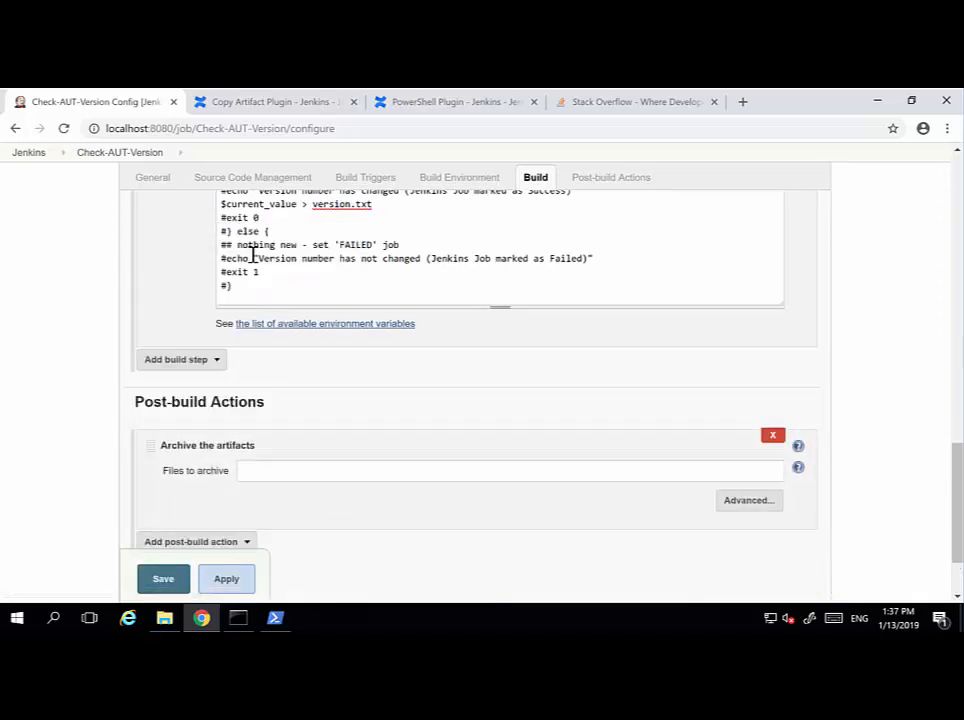
left_click(334, 463)
type("version.")
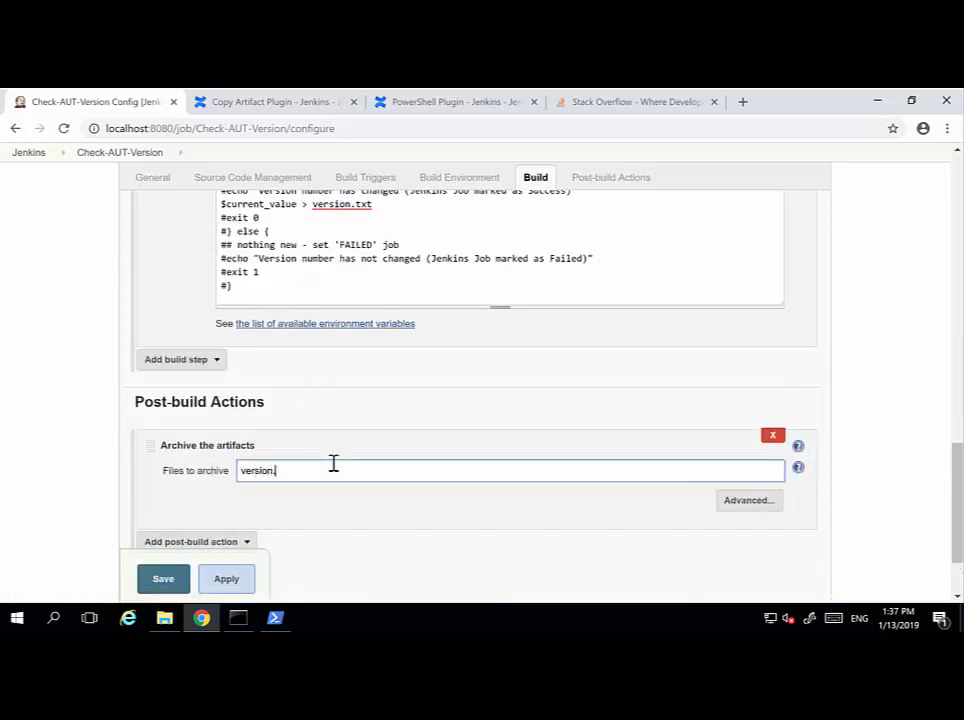
type("txt")
left_click(165, 580)
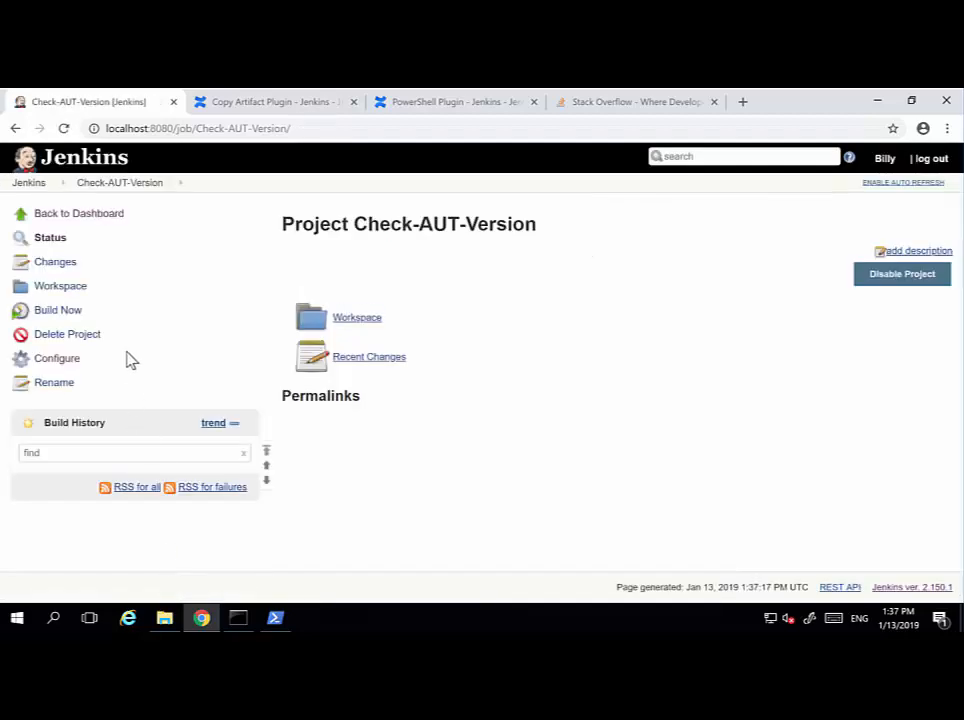
Build the project and examine the version number and artifact archiving lines in the first build's console output
left_click(58, 311)
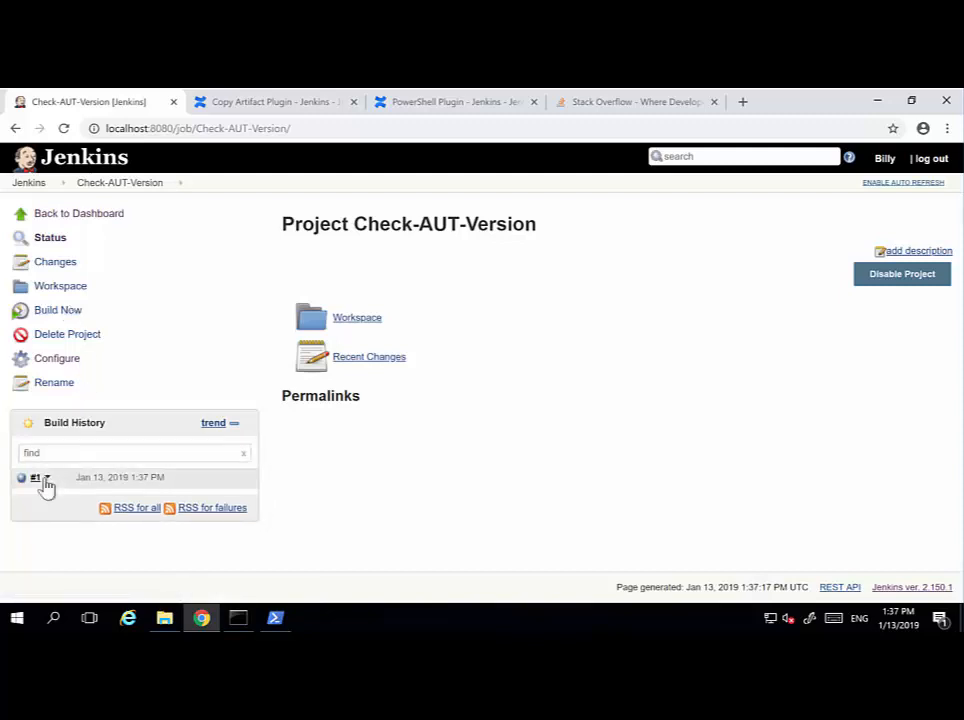
left_click(46, 481)
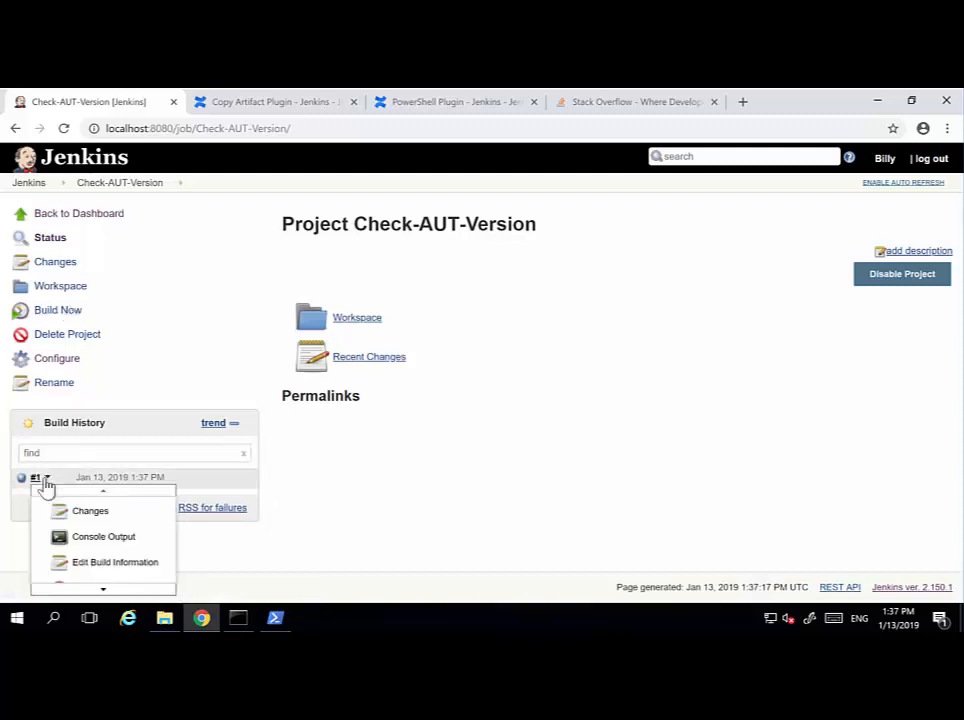
left_click(99, 541)
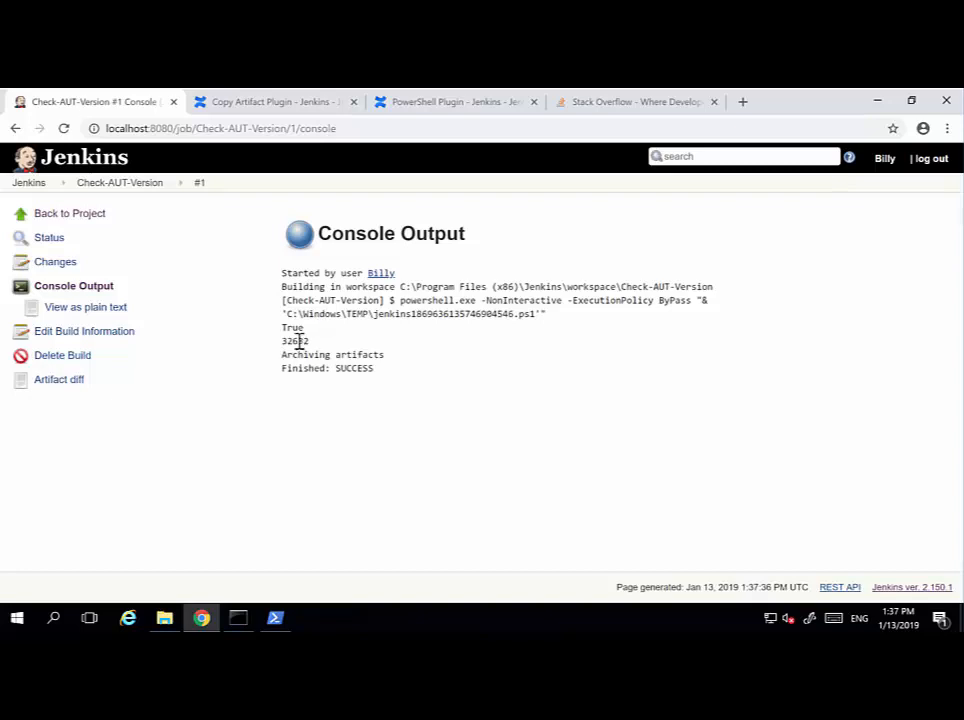
double_click(299, 341)
double_click(301, 355)
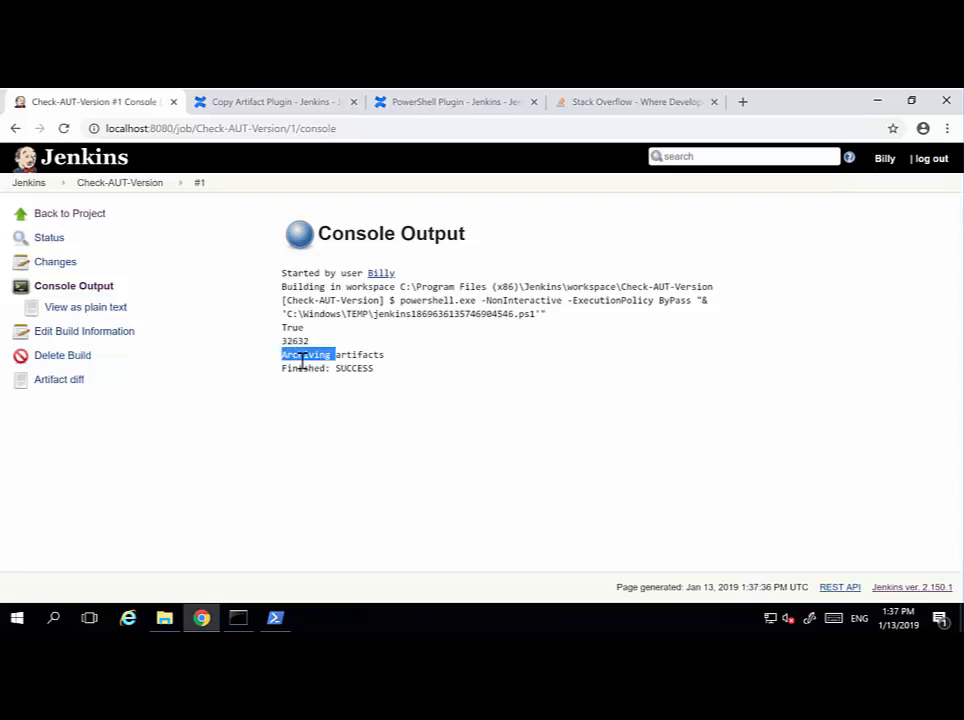
Return to the Check-AUT-Version project page and view the contents of the archived version.txt artifact
left_click(120, 189)
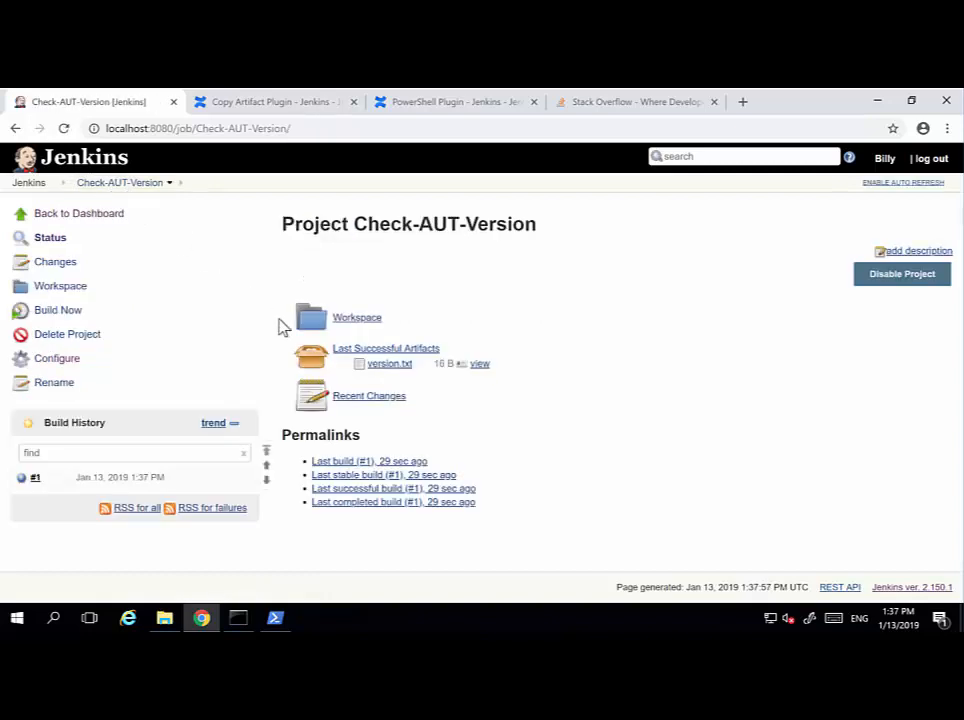
left_click(398, 368)
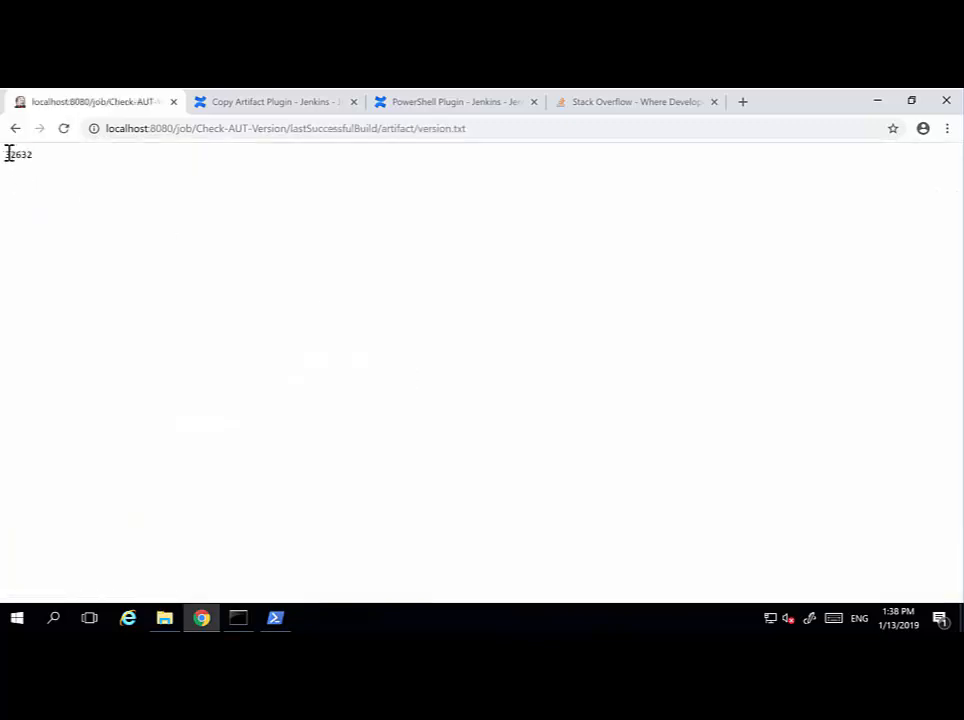
Return from the version.txt artifact to the project page and open the job configuration at its Windows PowerShell build step
left_click_drag(8, 153, 49, 159)
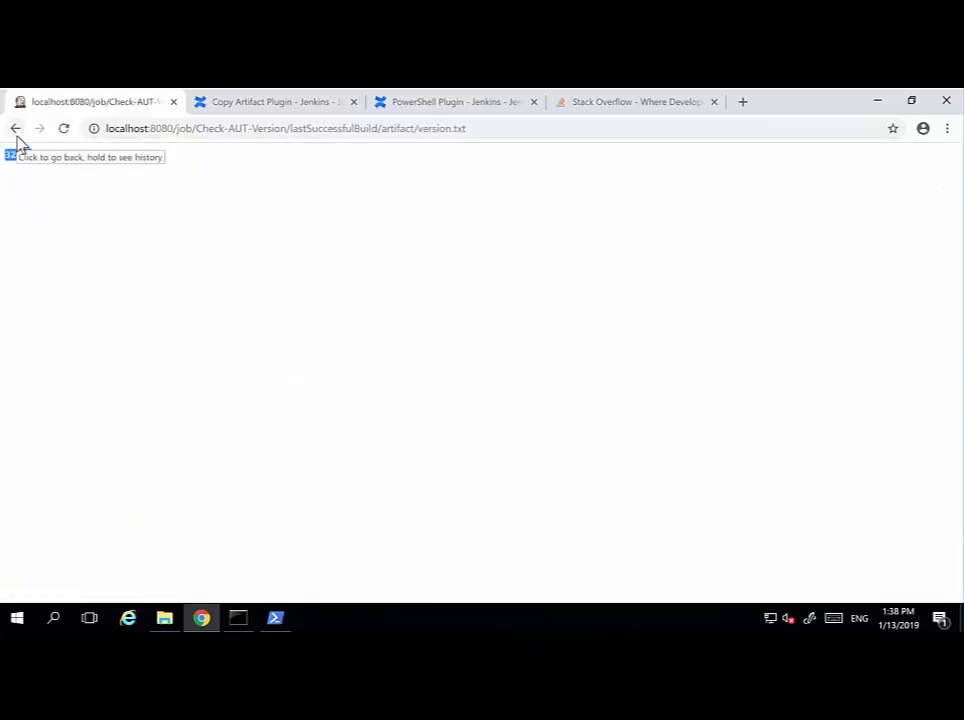
left_click(16, 137)
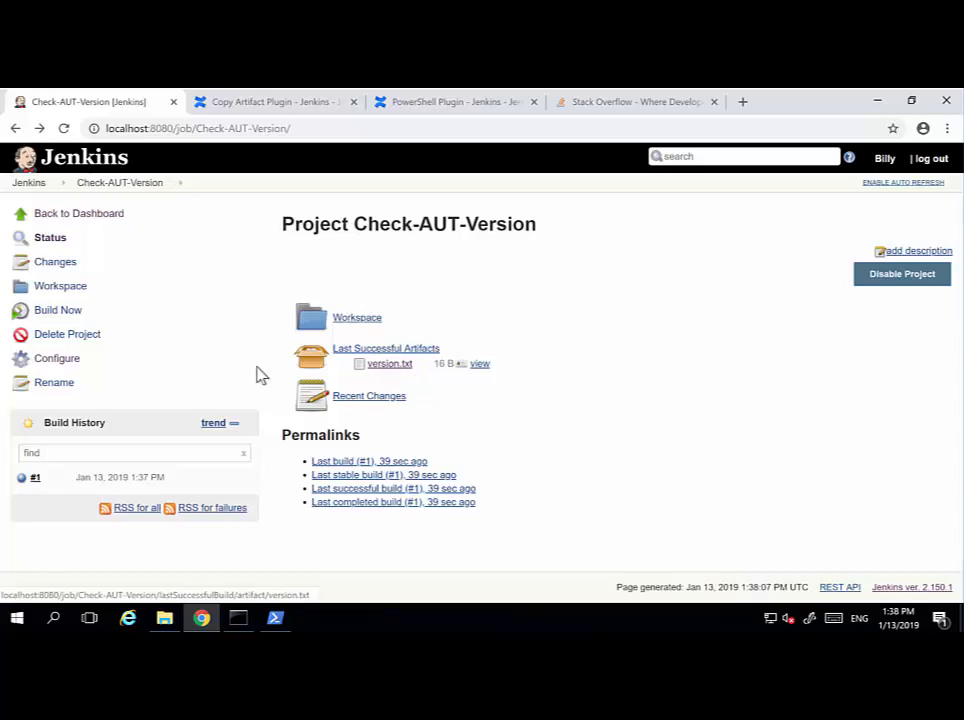
left_click(49, 364)
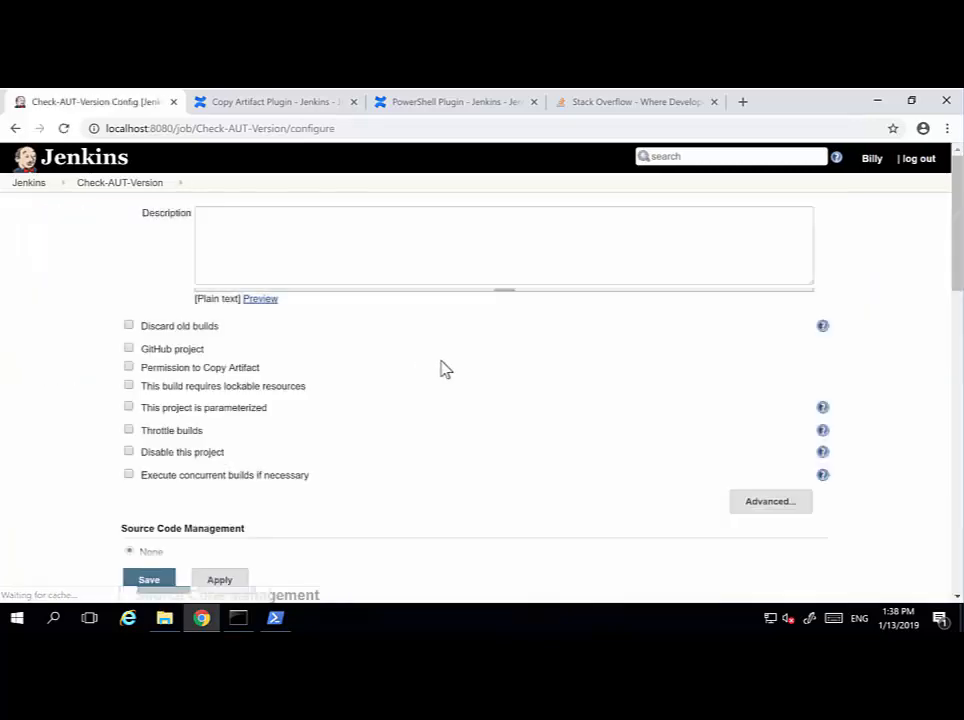
scroll(560, 435, "down", 3)
scroll(592, 429, "down", 5)
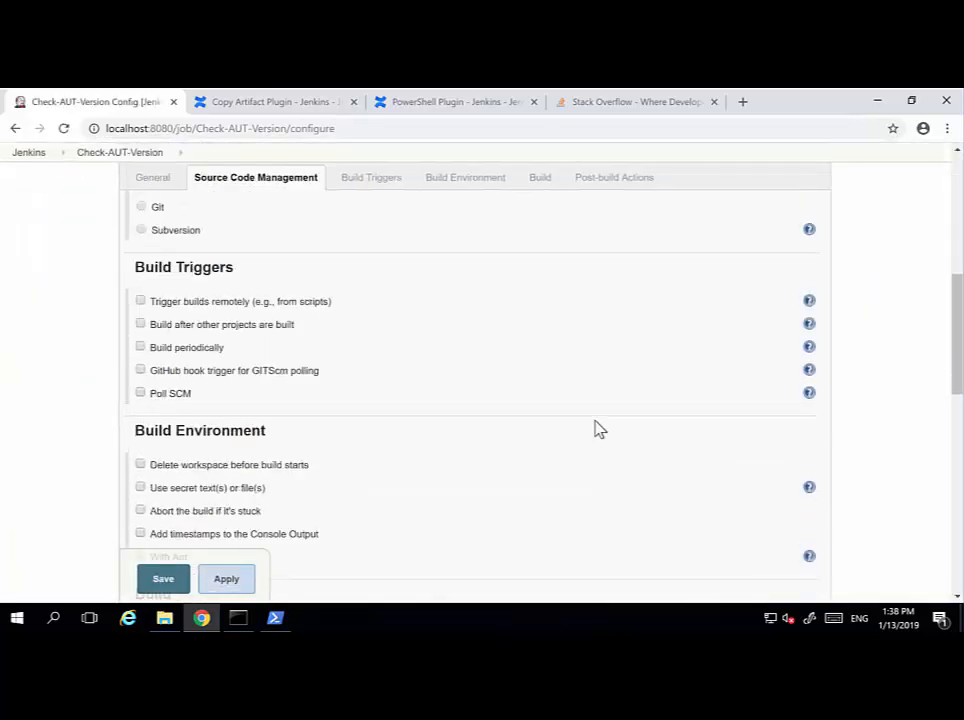
scroll(601, 427, "down", 5)
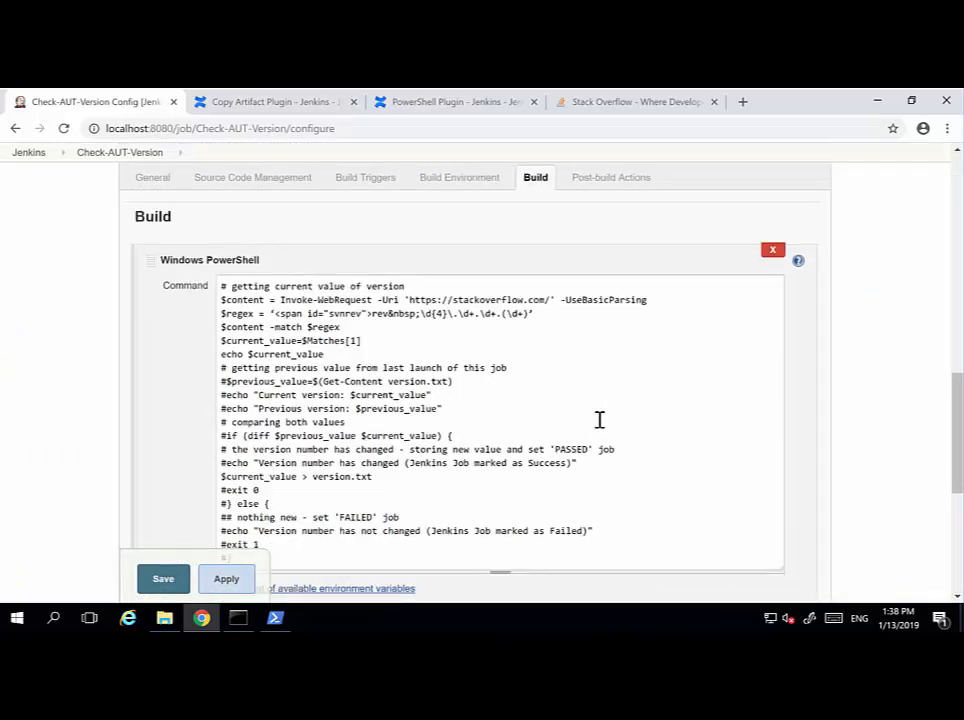
Add a Copy artifacts from another project build step with Check-AUT-Version as the project name
left_click(178, 476)
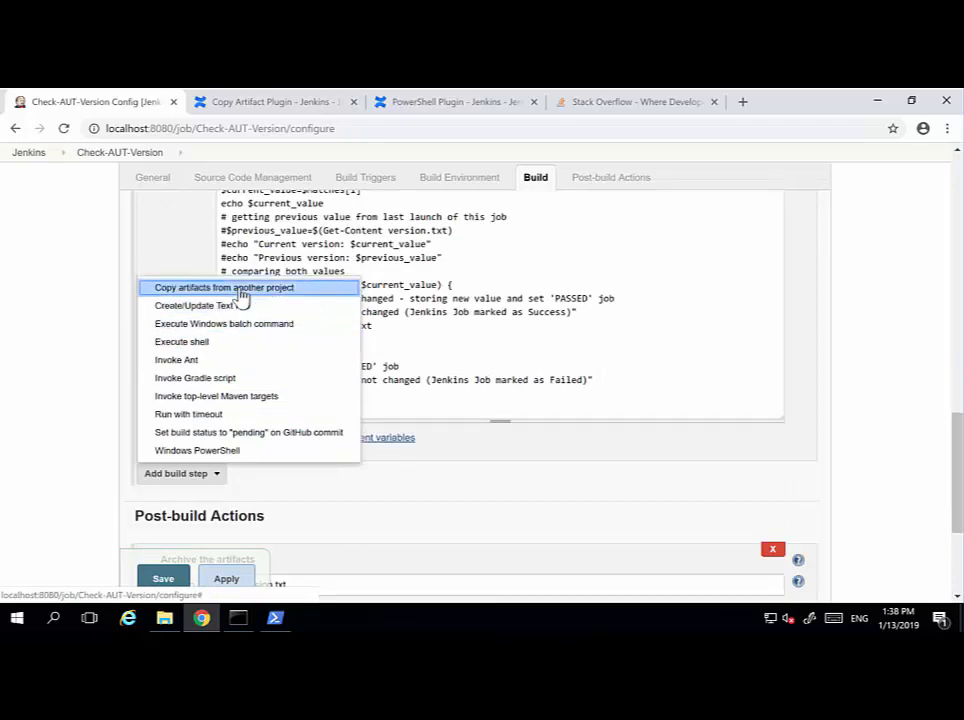
left_click(240, 291)
left_click(358, 503)
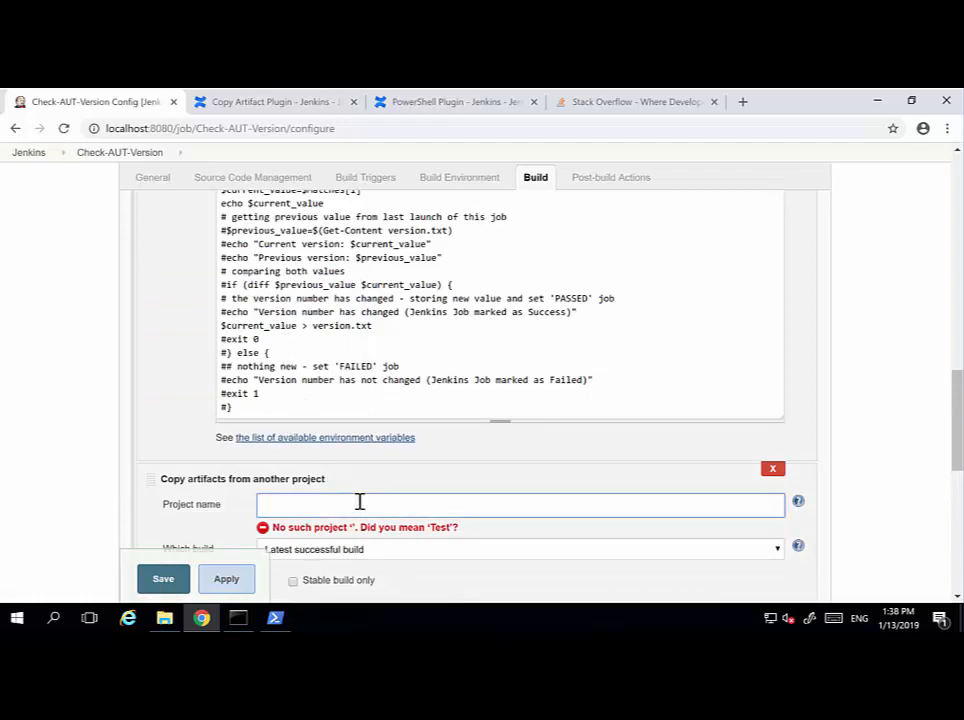
type("Ch")
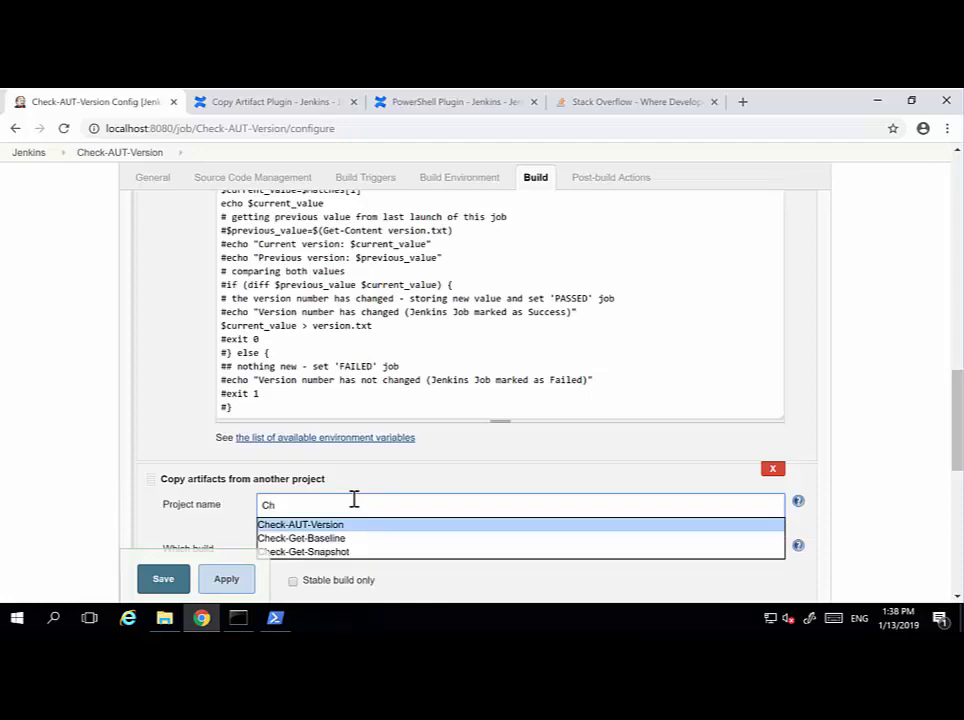
left_click(359, 527)
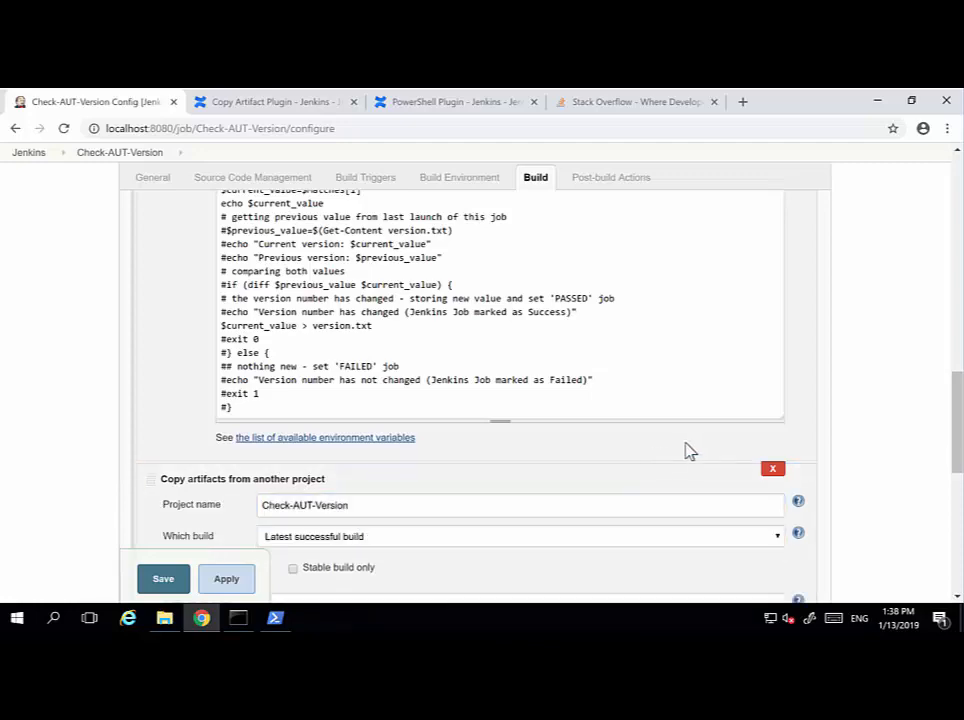
Set the artifact copy step to use Last completed build (ignoring build status) and copy version.txt
scroll(686, 452, "down", 1)
left_click(777, 463)
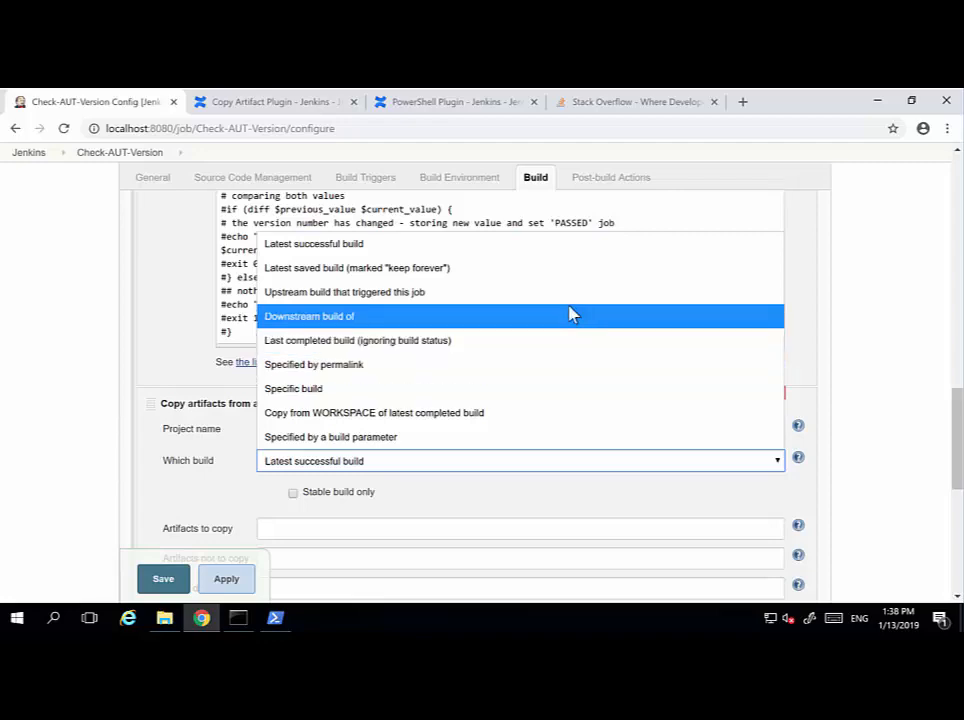
left_click(466, 344)
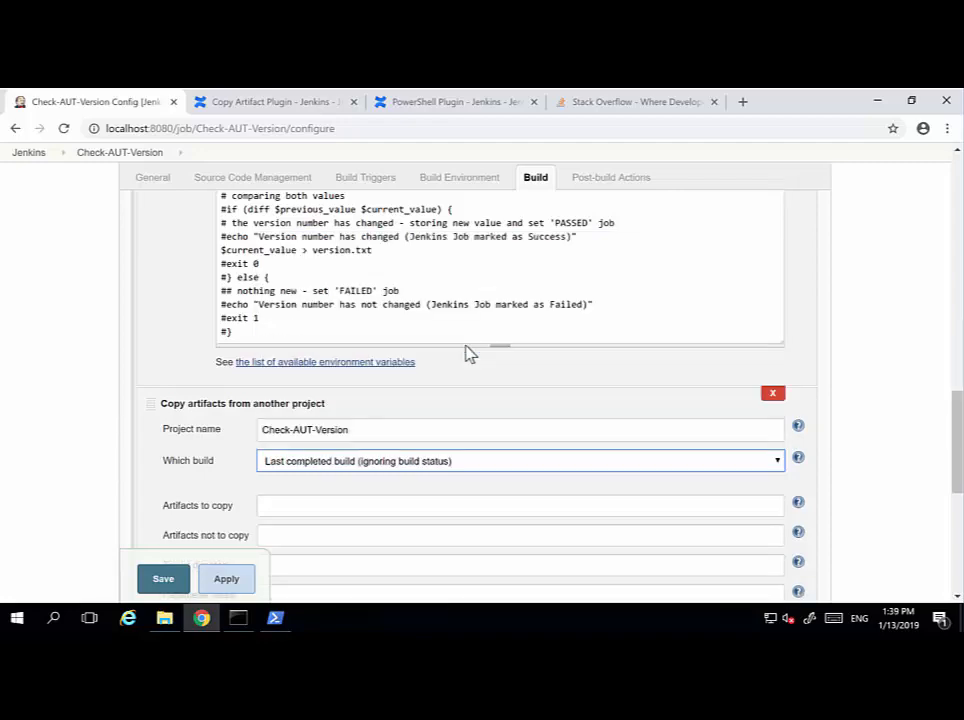
left_click(393, 505)
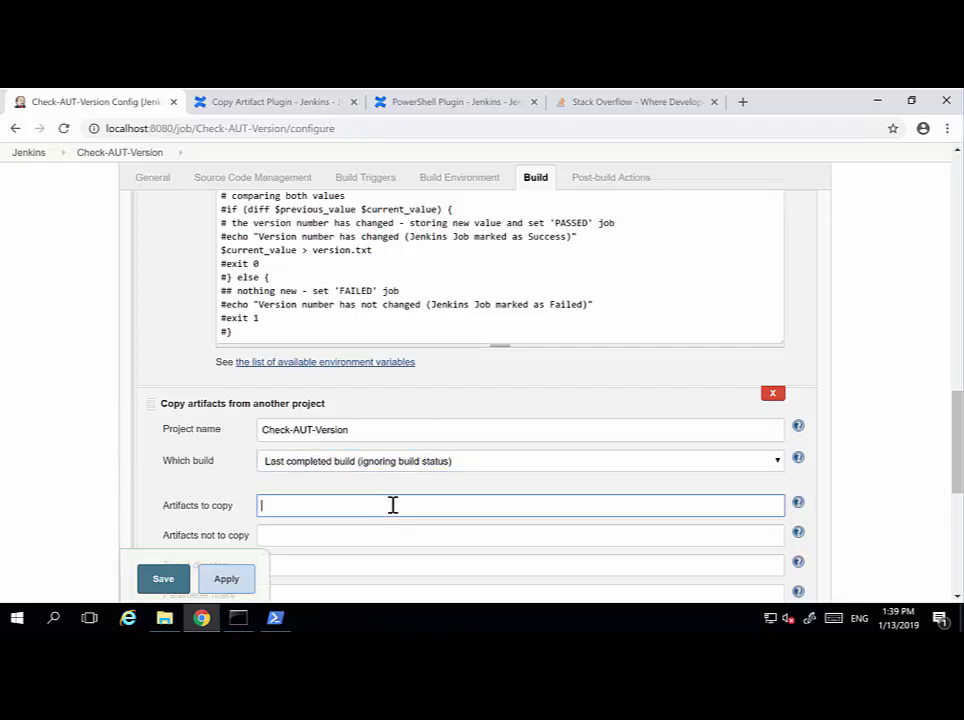
type("version.txt")
scroll(422, 484, "down", 1)
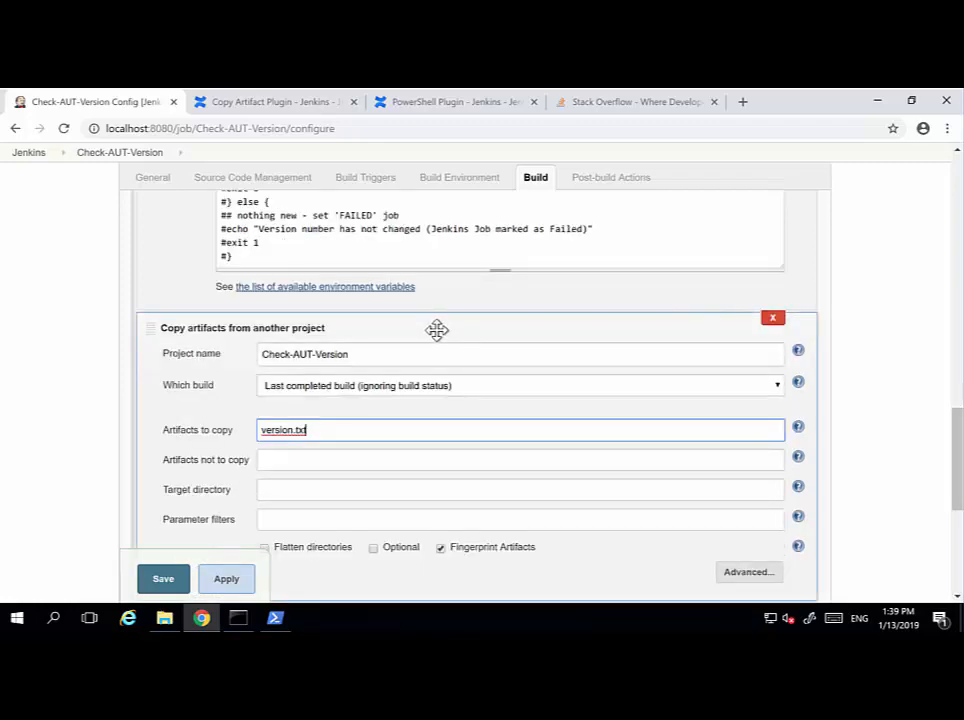
Move the Copy artifacts from another project step above the Windows PowerShell step and review its project and artifact settings
left_click_drag(438, 330, 441, 480)
scroll(448, 463, "down", 2)
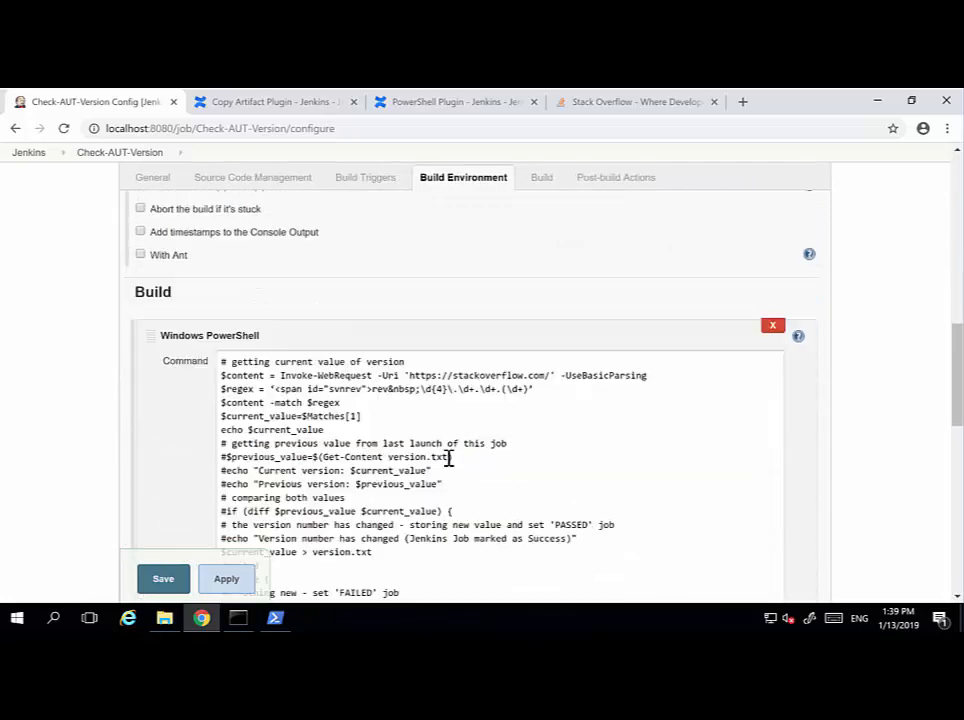
scroll(448, 458, "down", 2)
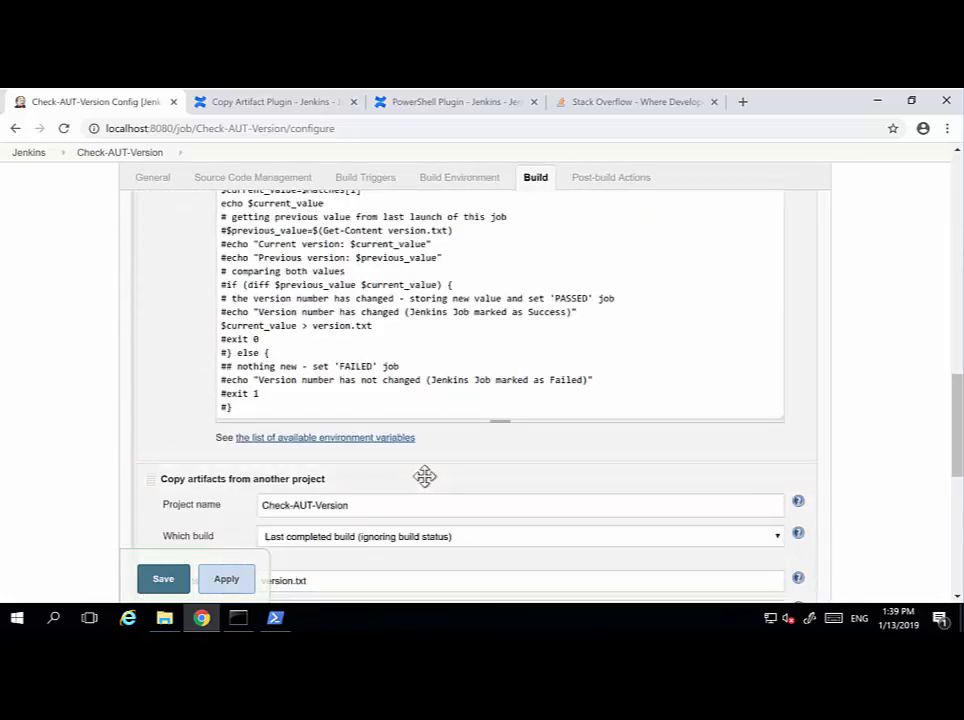
left_click_drag(427, 480, 426, 426)
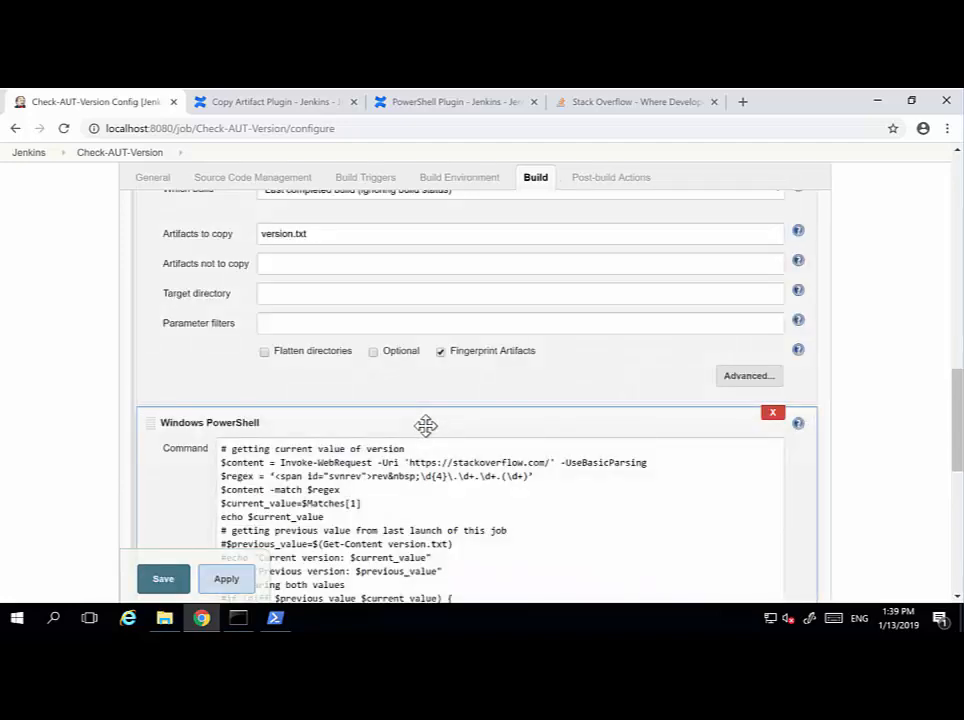
scroll(300, 280, "up", 1)
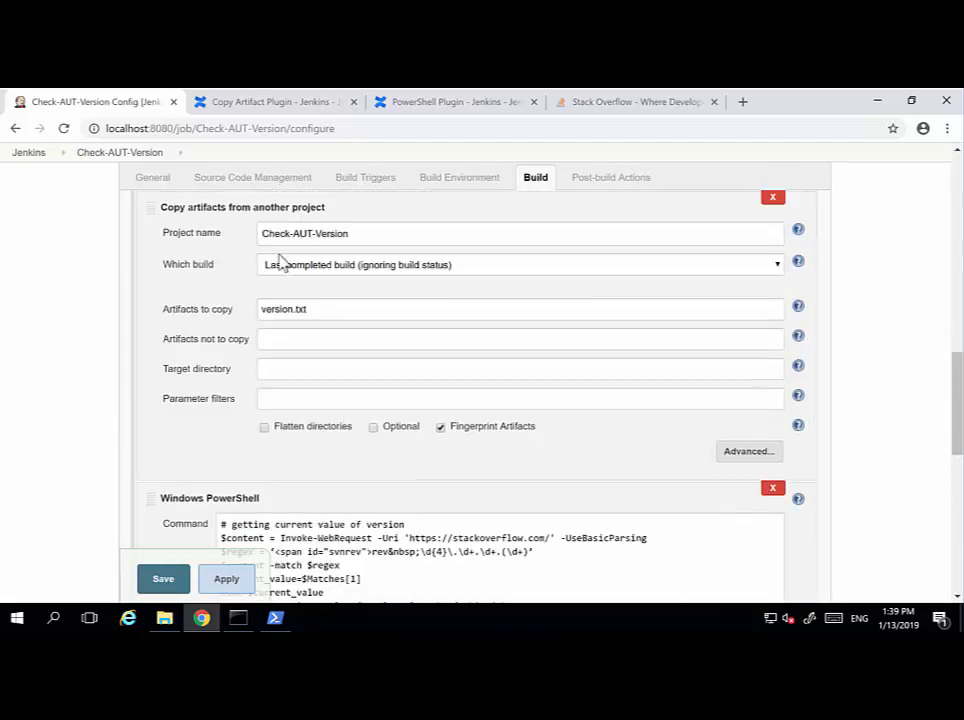
left_click_drag(172, 207, 275, 245)
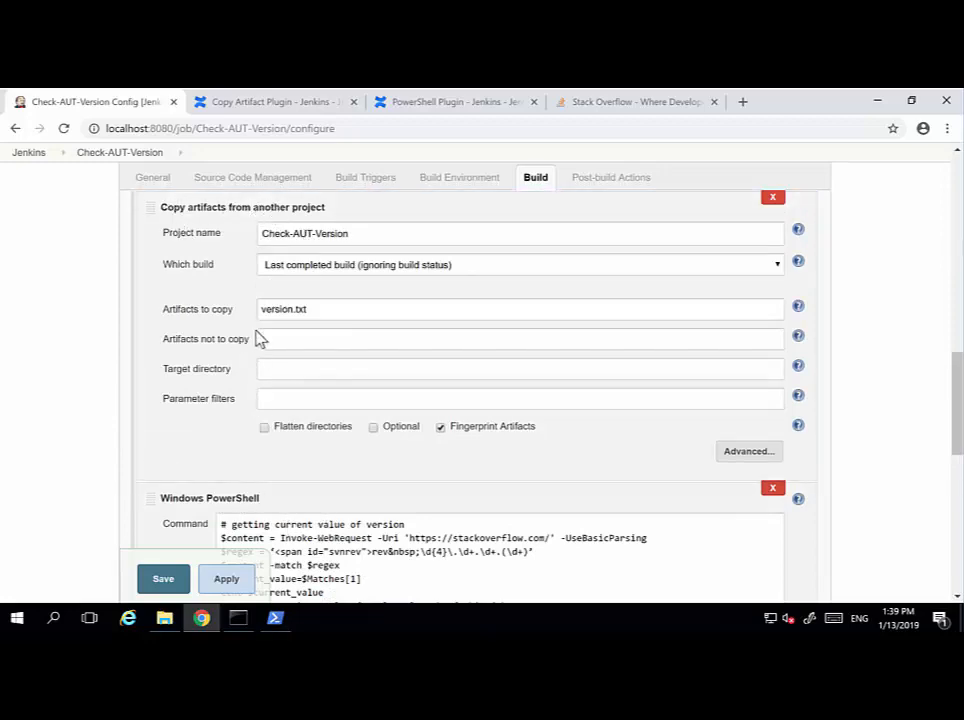
double_click(288, 310)
Uncomment the PowerShell line that assigns the contents of version.txt to $previous_value
scroll(360, 360, "down", 1)
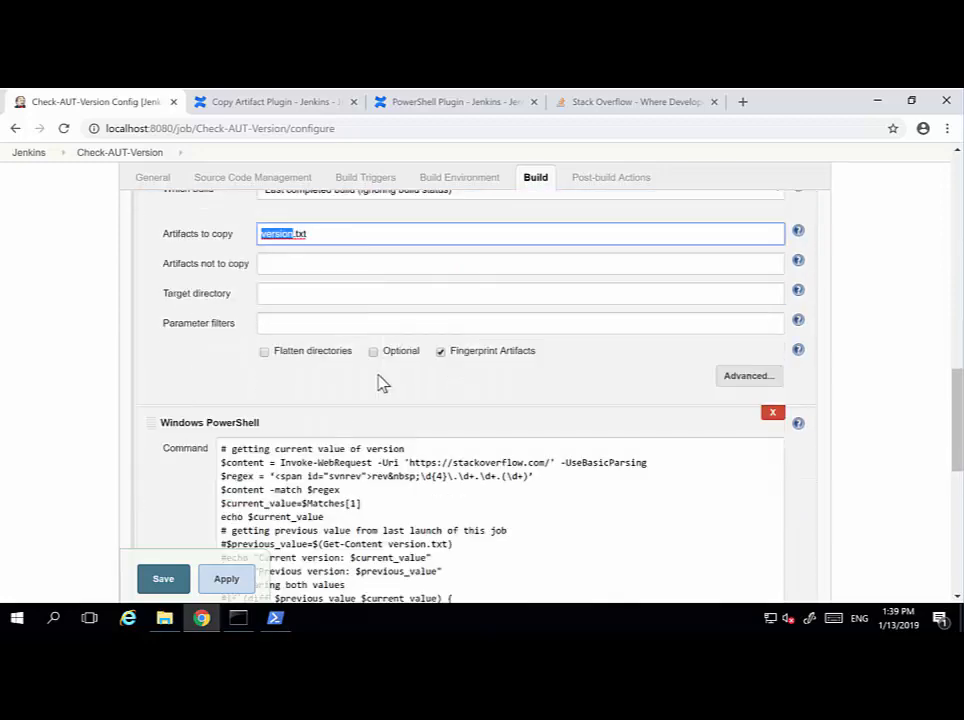
scroll(382, 468, "down", 2)
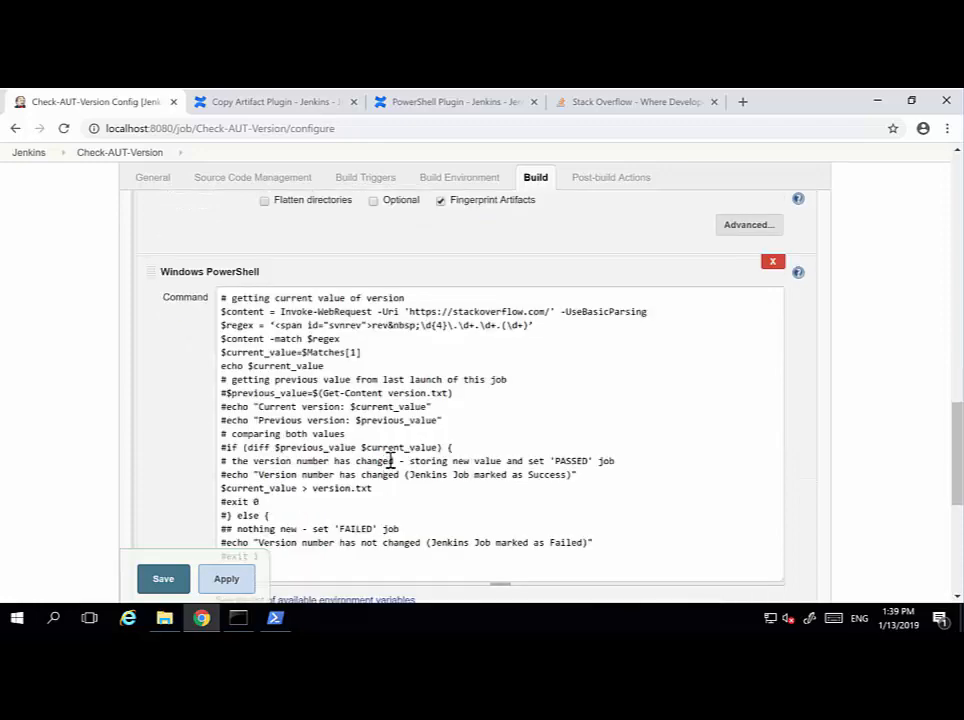
left_click(233, 407)
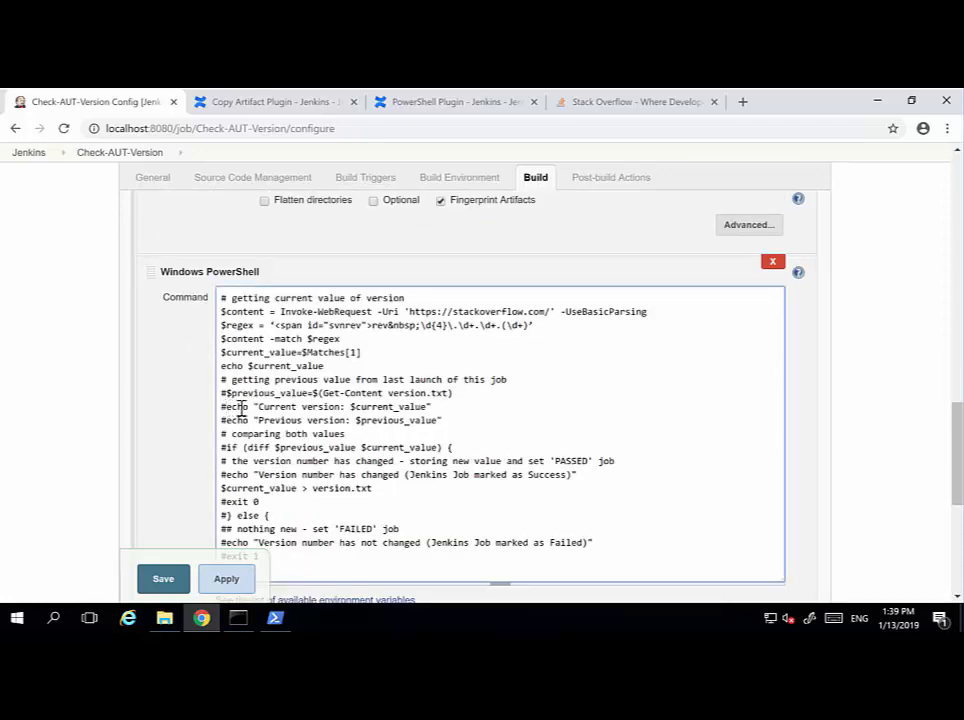
key("Up")
key("Up")
key("Up")
key("Up")
key("Up")
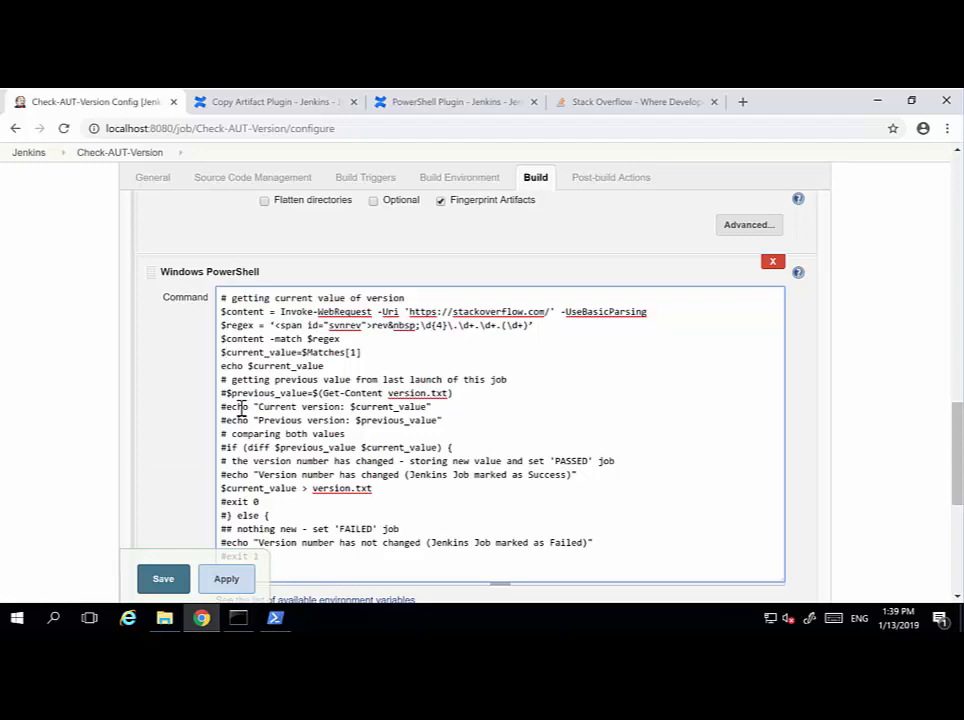
key("shift+Right")
key("shift+Right")
key("shift+Right")
key("shift+Right")
key("shift+Right")
key("shift+Right")
key("shift+Right")
key("shift+Right")
key("shift+Right")
key("shift+Right")
key("shift+Right")
key("shift+Right")
key("shift+Right")
key("Left")
key("Down")
key("BackSpace")
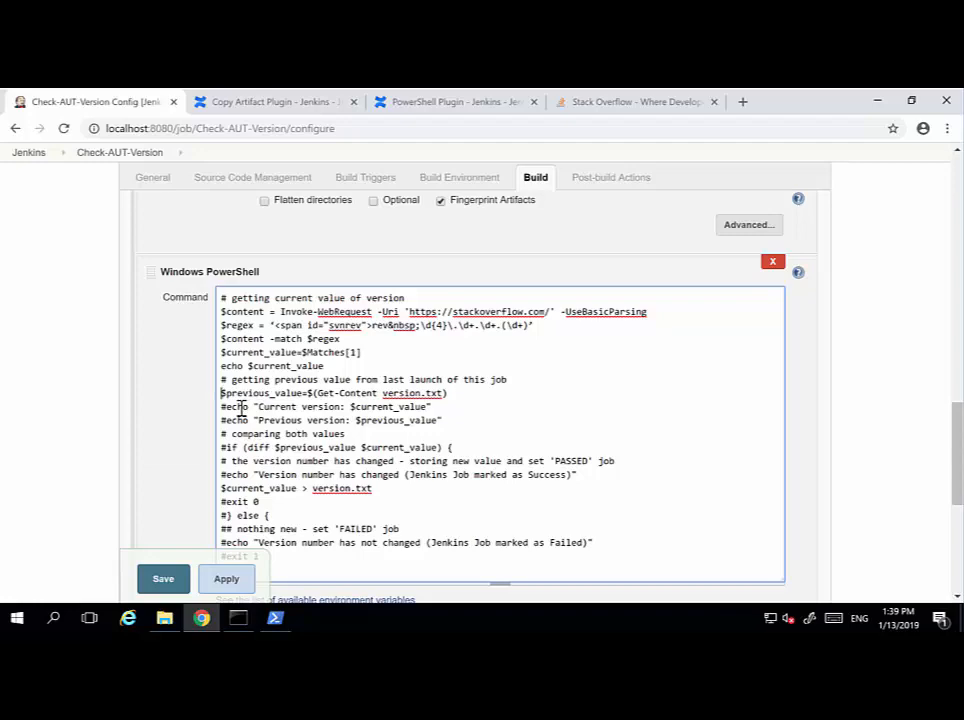
Examine the Get-Content version.txt expression, the copy step's artifact settings that supply the file, and the previous_value variable
key("shift+Left")
key("shift+Left")
key("shift+Left")
key("shift+Left")
key("shift+Left")
key("shift+Left")
key("shift+Left")
key("shift+Left")
key("shift+Left")
key("shift+Left")
key("shift+Left")
key("shift+Left")
key("shift+Left")
key("shift+Left")
key("shift+Left")
key("shift+Left")
key("shift+Left")
key("shift+Left")
key("shift+Left")
key("shift+Left")
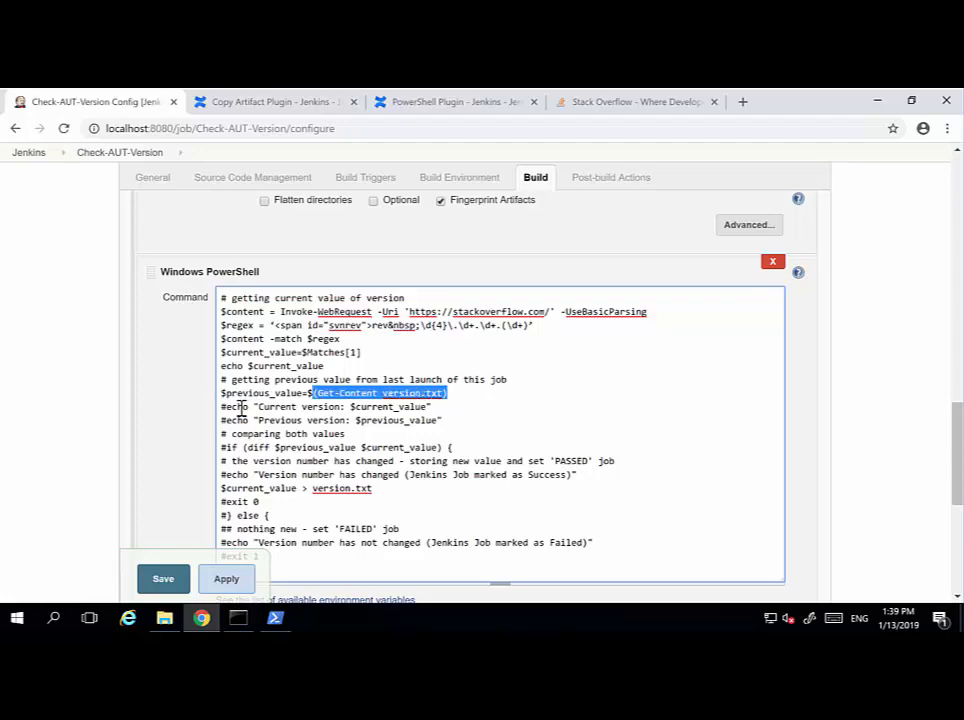
scroll(359, 340, "up", 3)
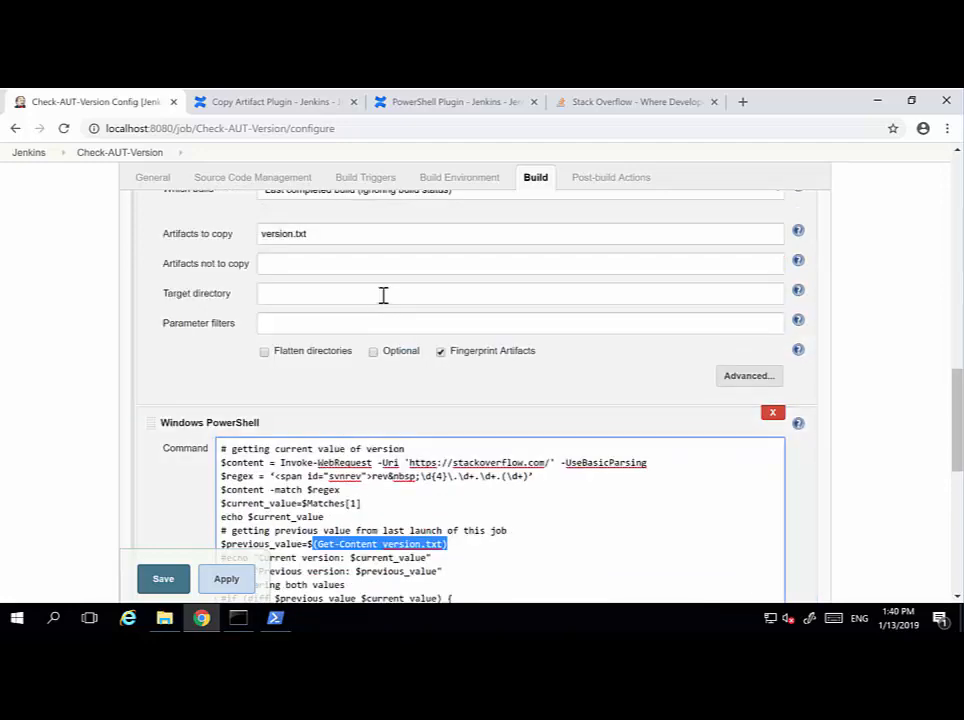
scroll(383, 295, "up", 1)
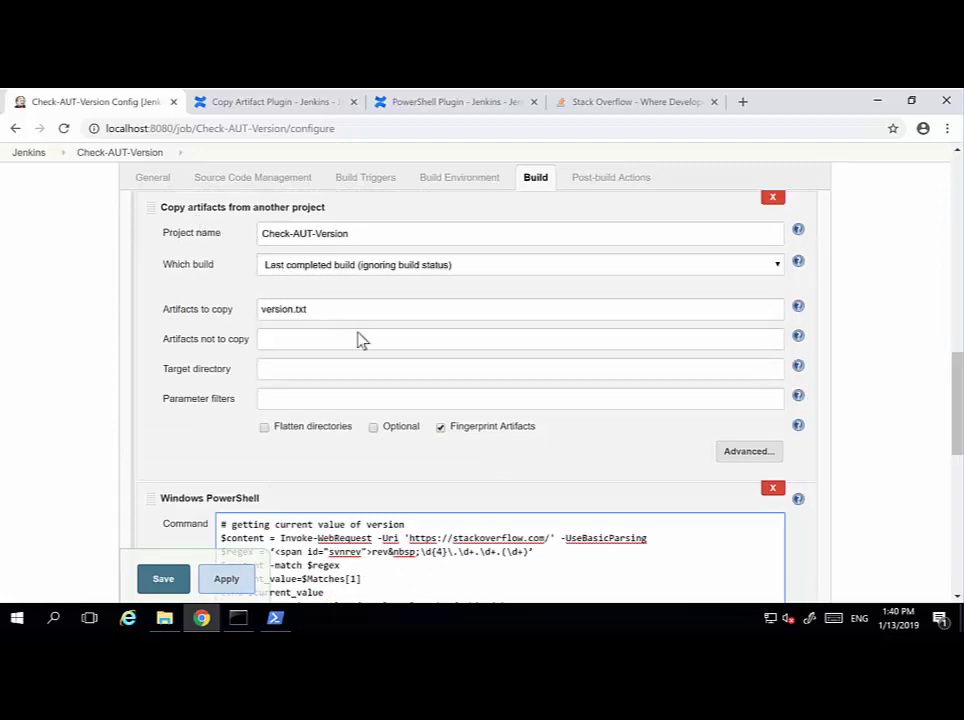
scroll(365, 345, "down", 3)
double_click(278, 466)
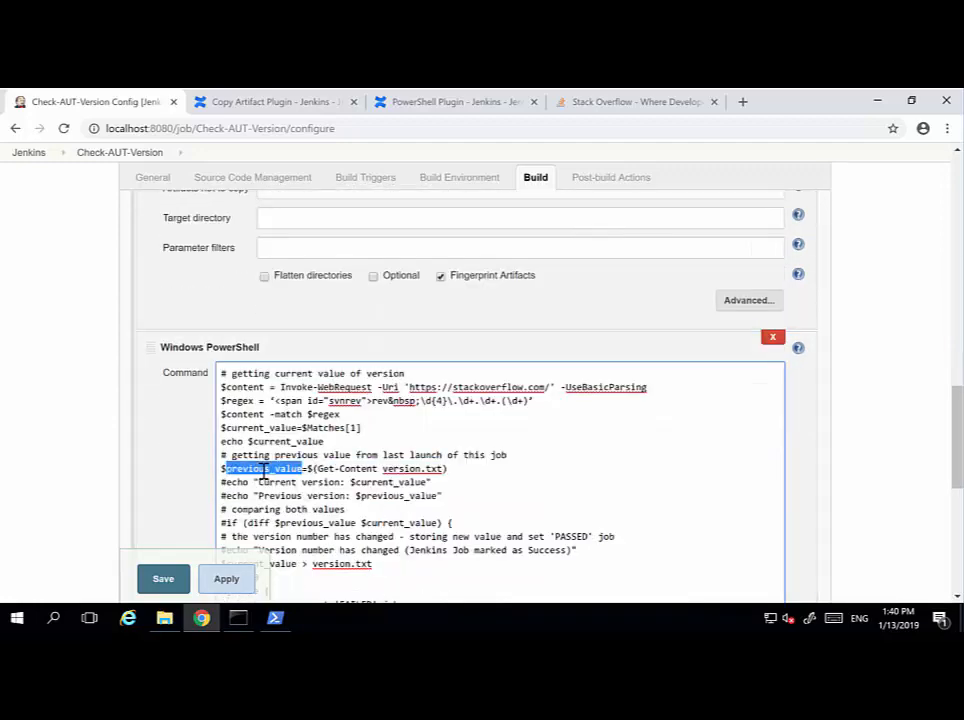
Uncomment the two echo lines that print the current and previous version
left_click(228, 483)
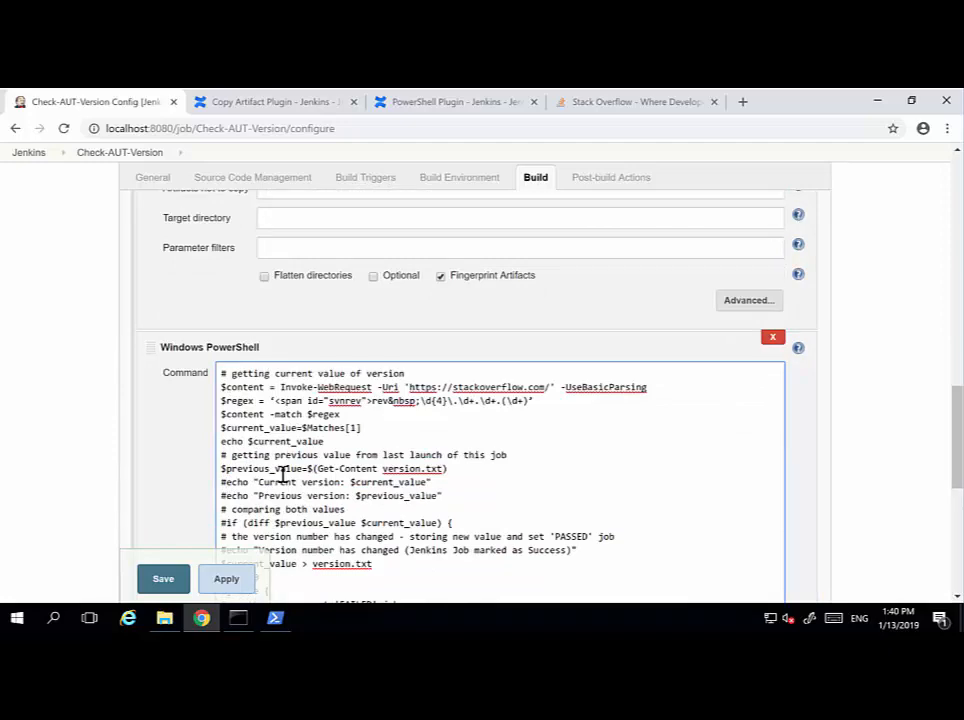
key("BackSpace")
key("Down")
key("Delete")
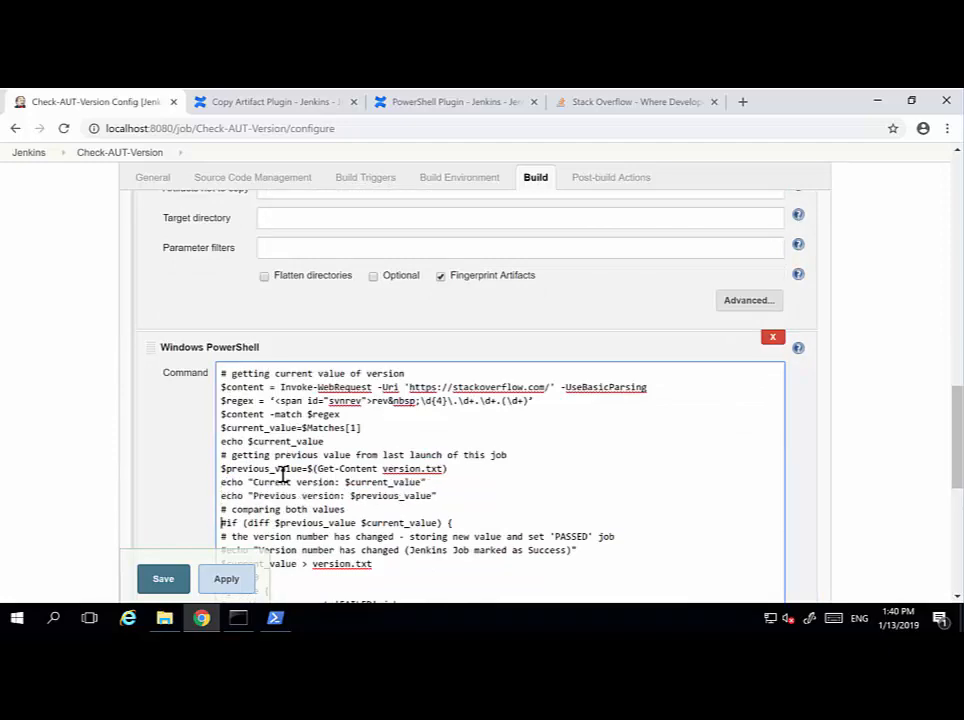
Uncomment the if (diff) comparison, the "Version number has changed" echo, exit 0 and the else line
scroll(283, 474, "down", 2)
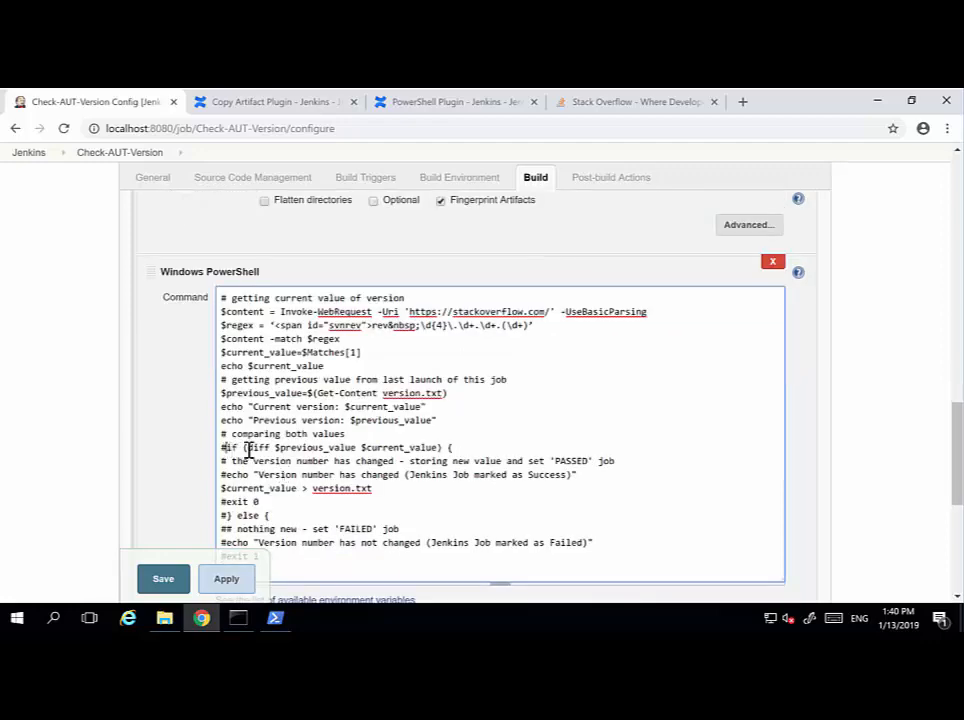
key("Delete")
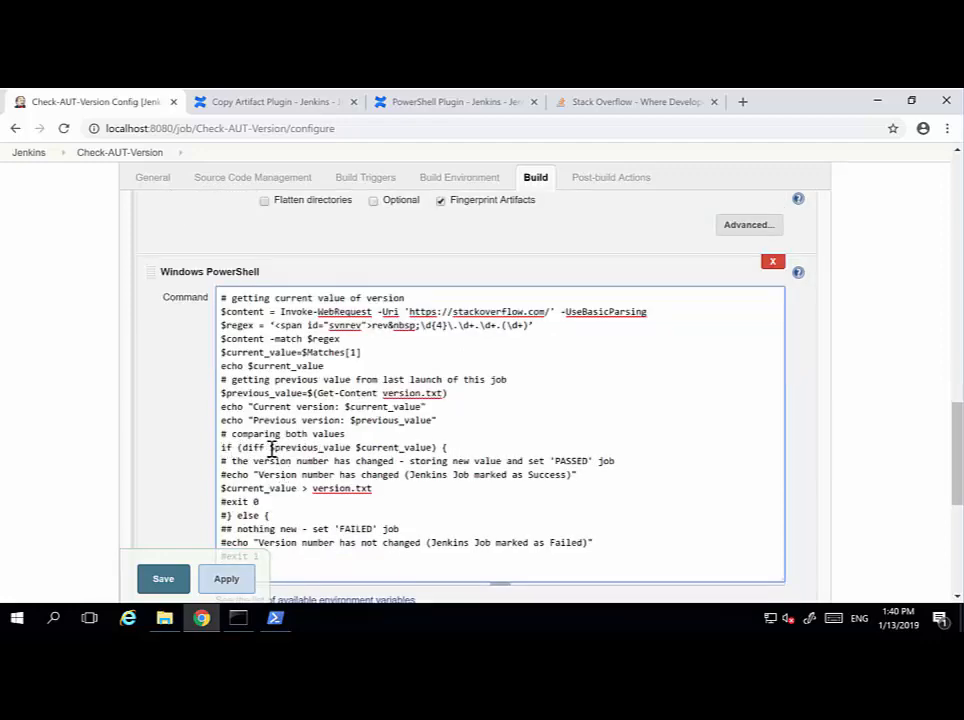
key("Delete")
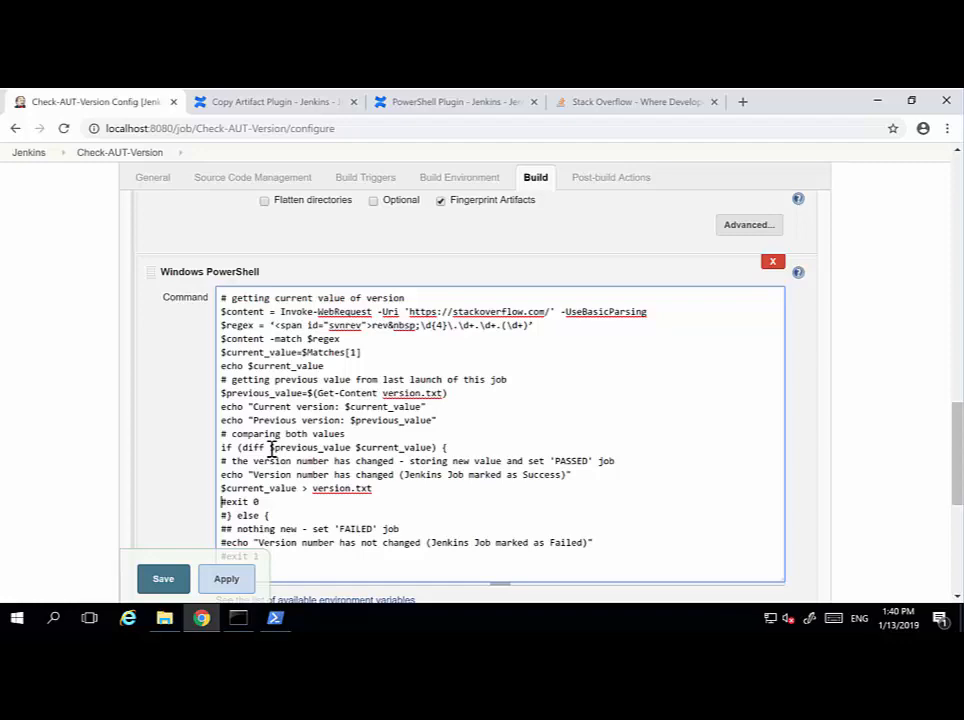
key("Delete")
key("Delete")
Uncomment the "Version number has not changed" echo, exit 1 and the closing brace, and highlight $previous_value in the diff condition
scroll(303, 433, "down", 1)
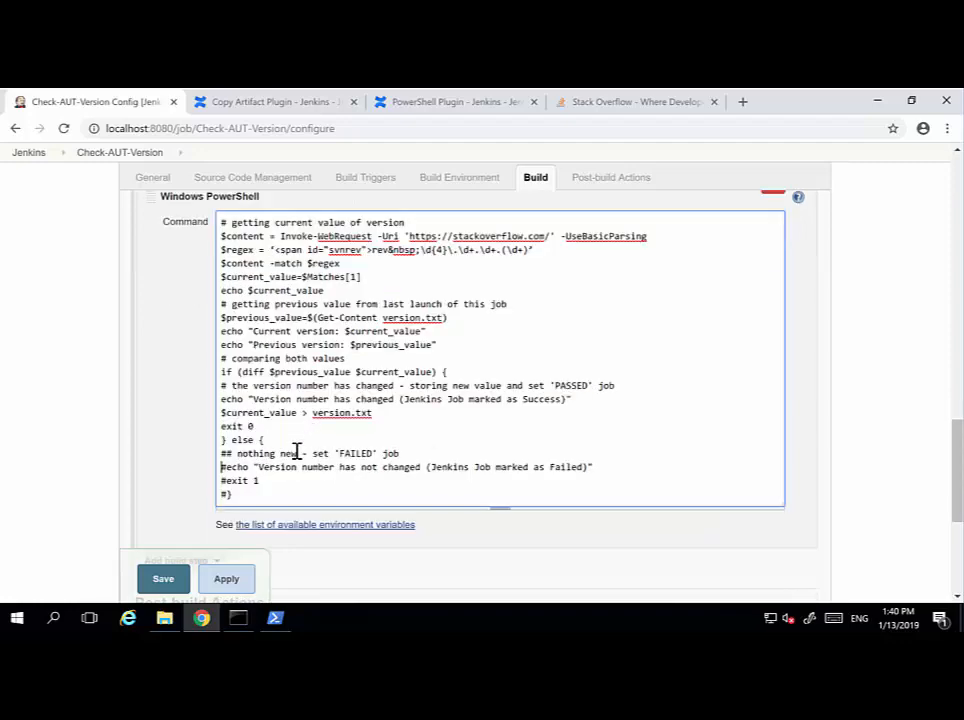
key("Delete")
key("Delete")
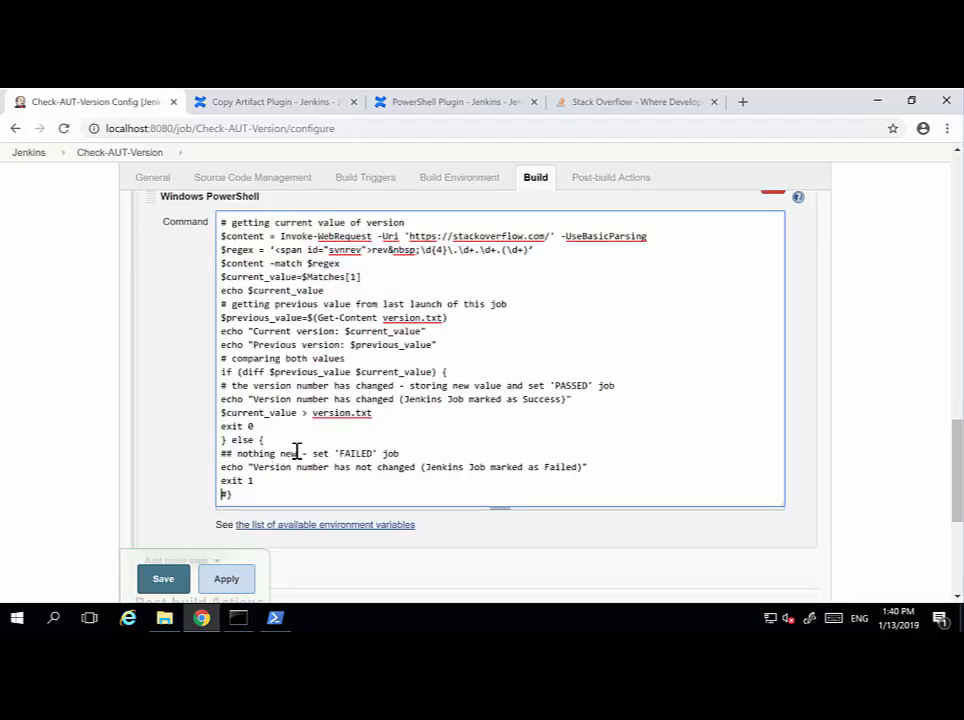
key("Down")
key("Delete")
left_click_drag(259, 372, 351, 376)
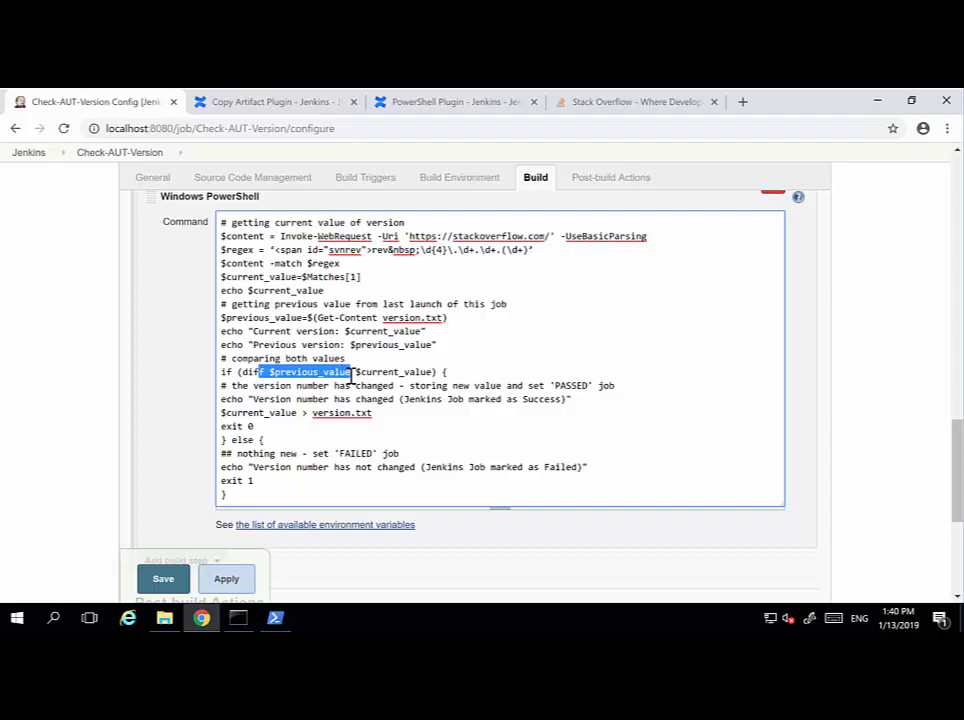
Examine the diff condition, the changed branch that writes version.txt and exits 0, and the unchanged branch that exits 1
left_click_drag(361, 373, 439, 374)
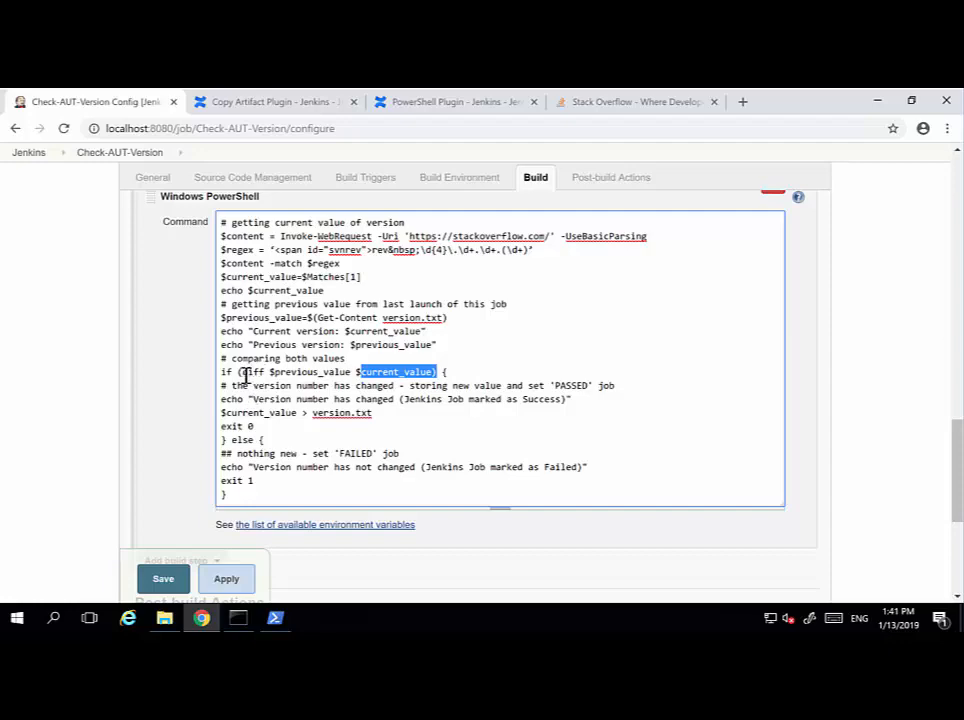
left_click_drag(242, 374, 436, 375)
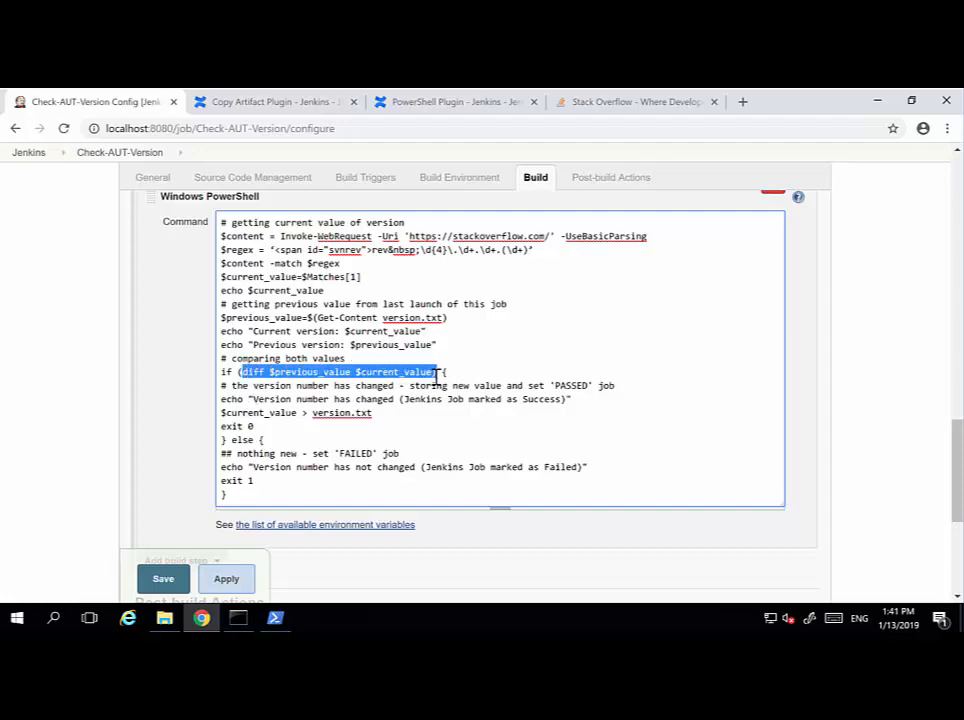
left_click(245, 399)
left_click_drag(245, 402, 471, 404)
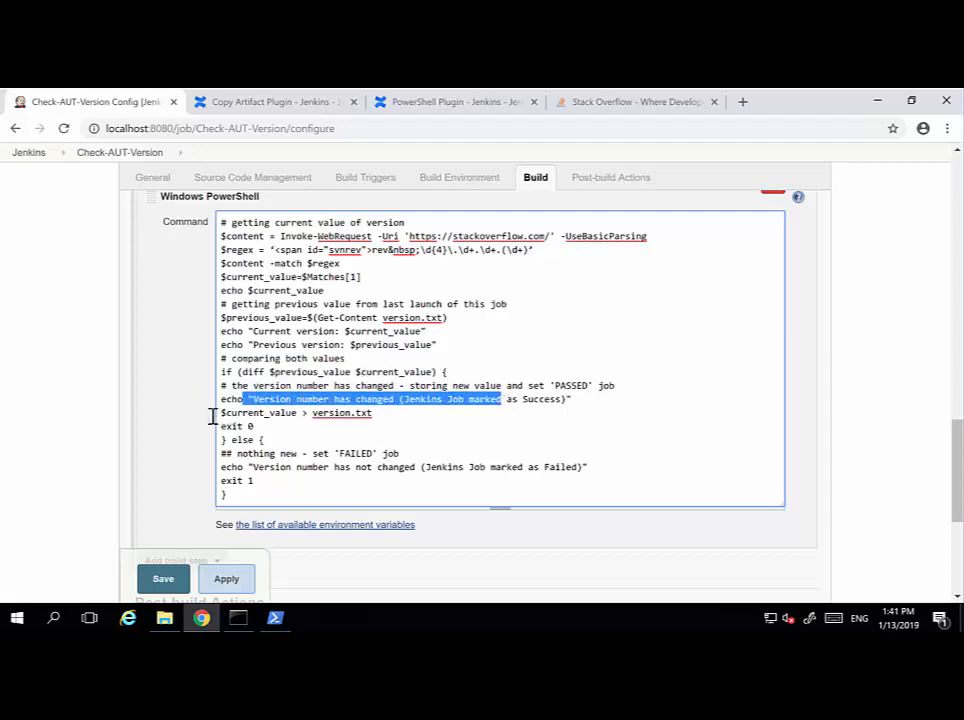
left_click_drag(221, 413, 379, 413)
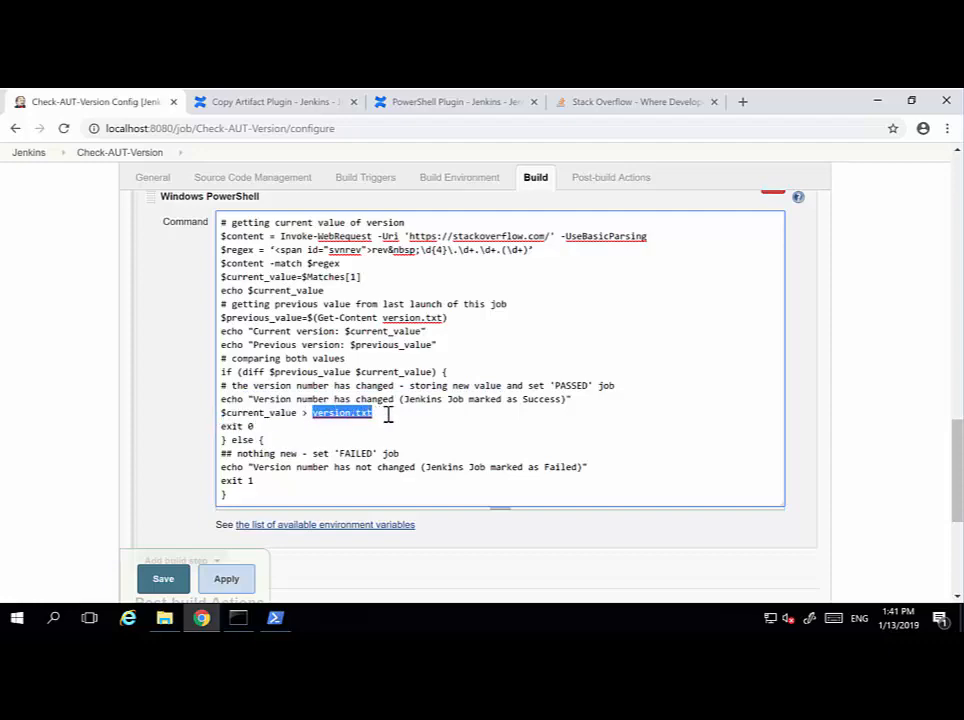
left_click_drag(254, 427, 219, 430)
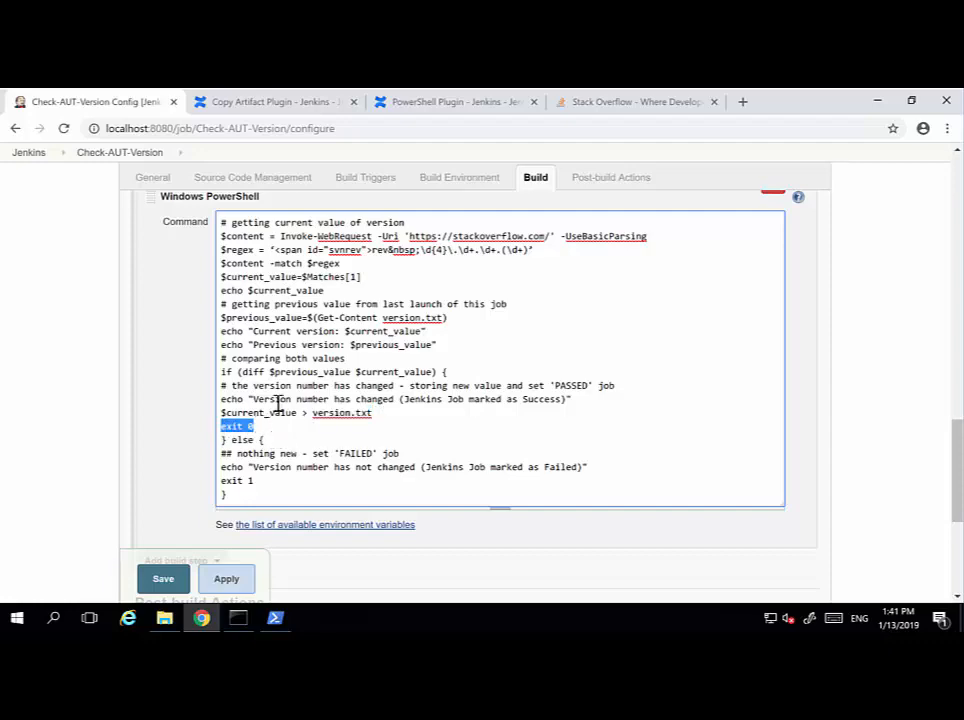
left_click_drag(241, 372, 432, 372)
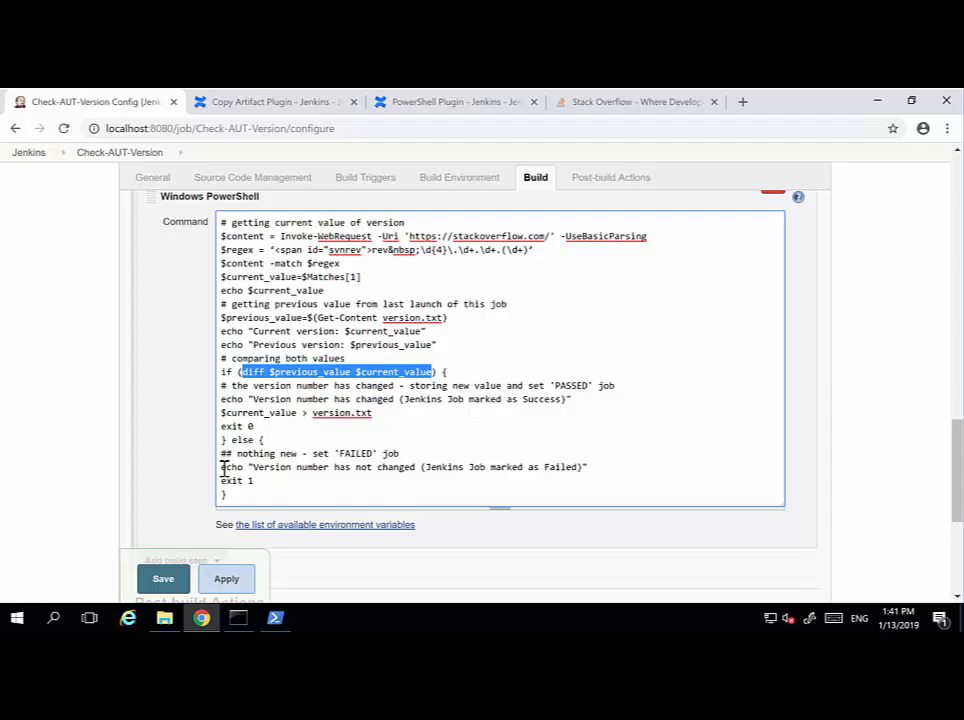
left_click_drag(222, 467, 484, 463)
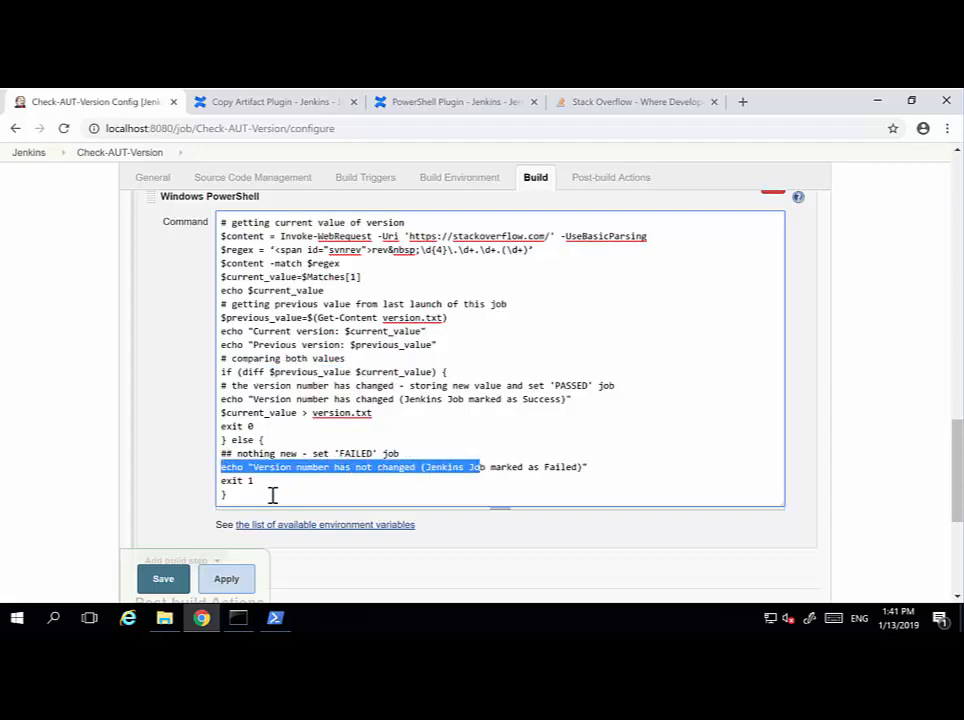
left_click_drag(258, 481, 215, 486)
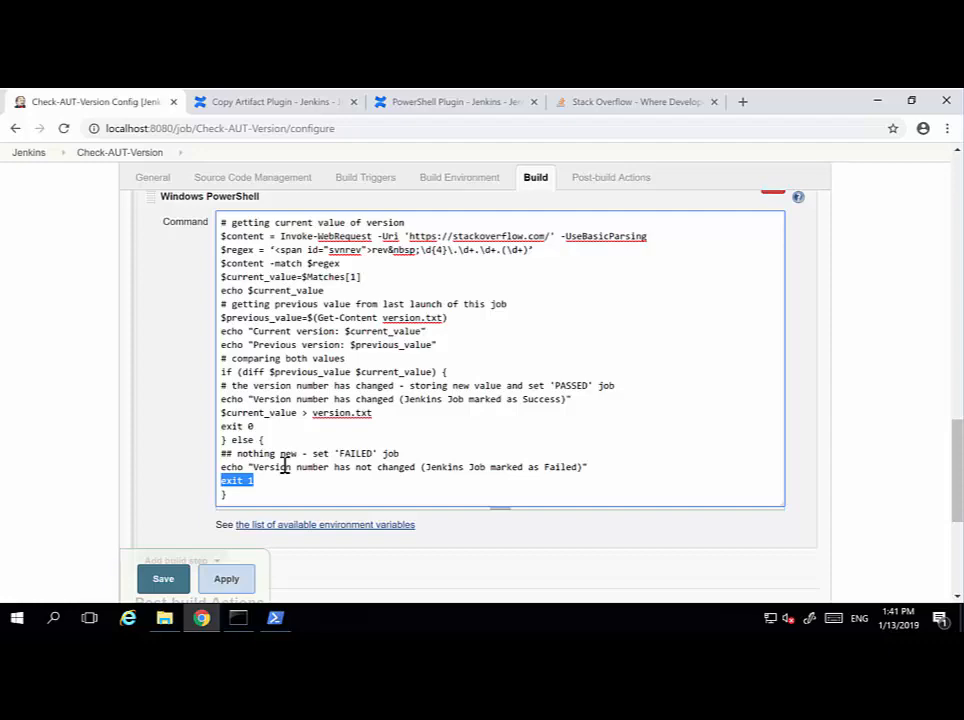
Check that the Archive the artifacts action archives version.txt, and save the job configuration
scroll(570, 402, "down", 1)
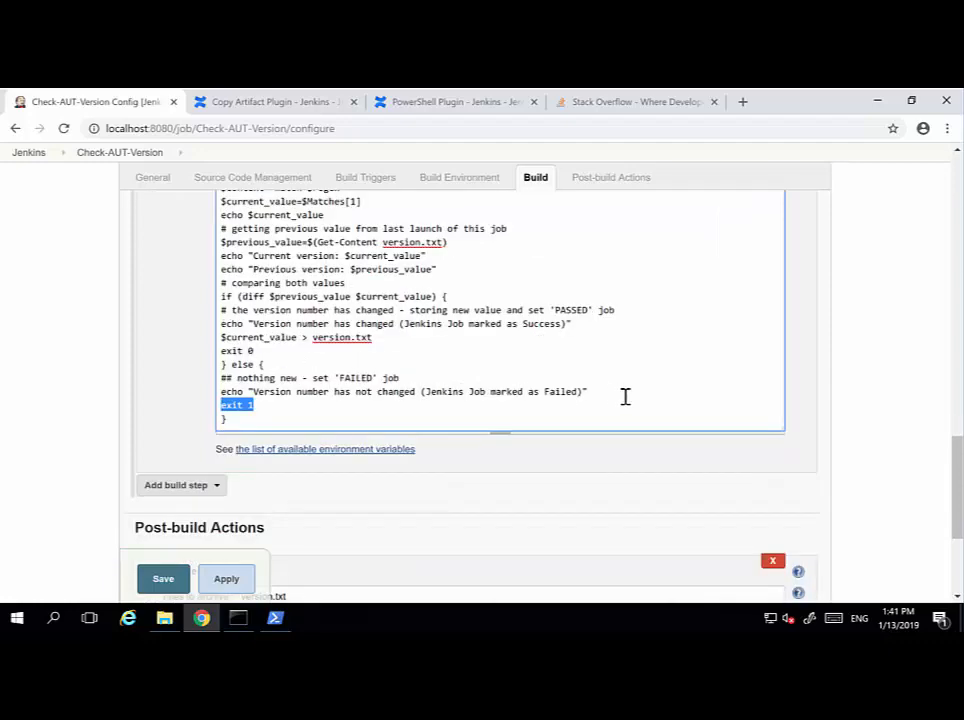
scroll(600, 405, "down", 2)
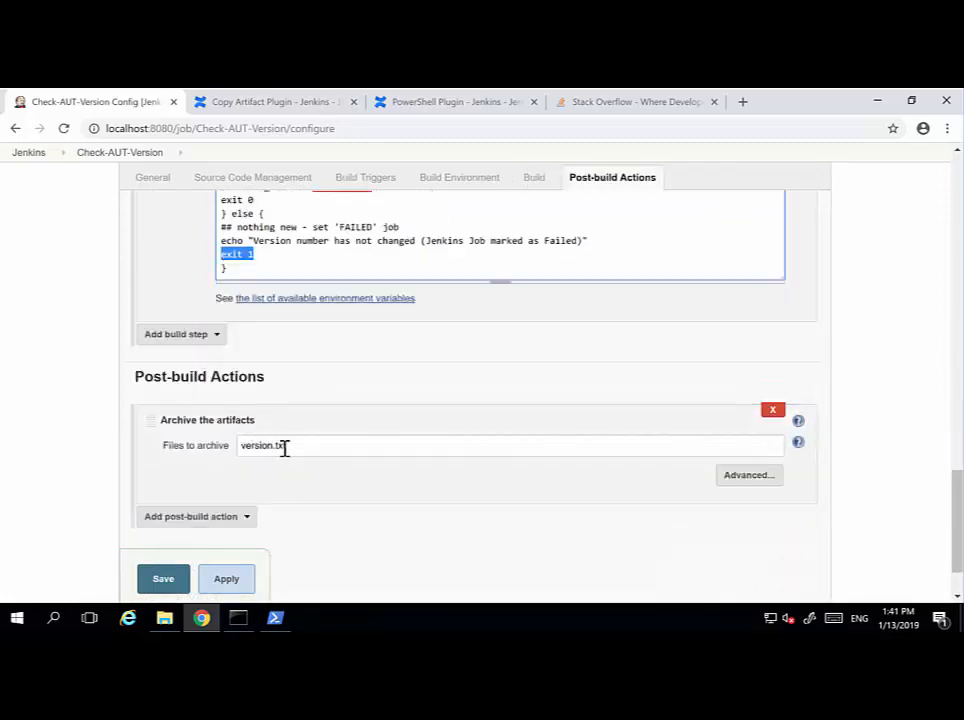
triple_click(256, 449)
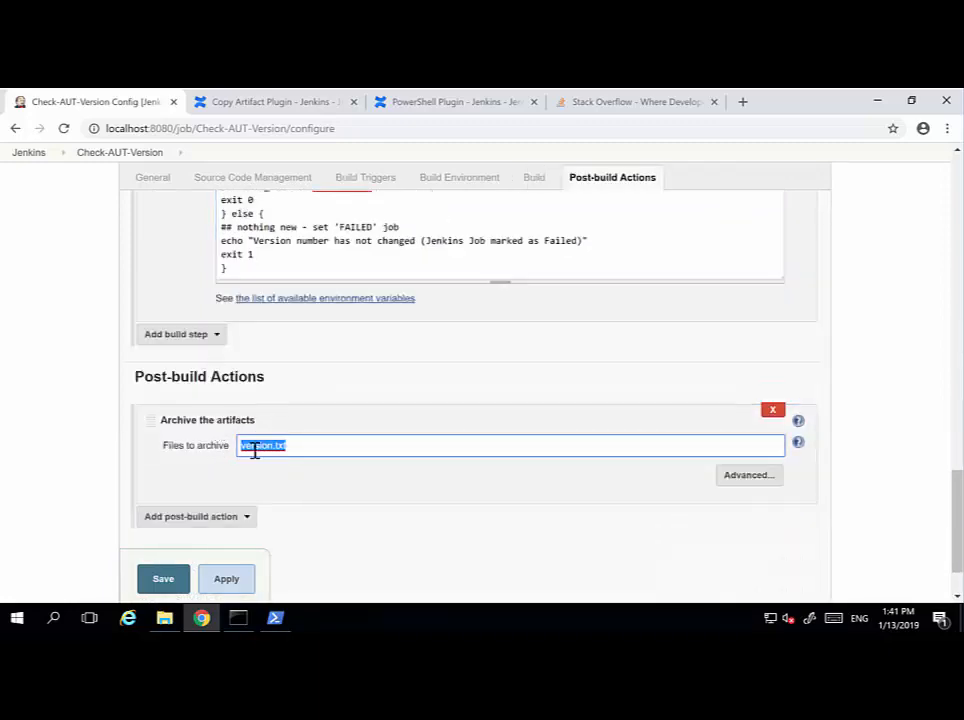
left_click(166, 581)
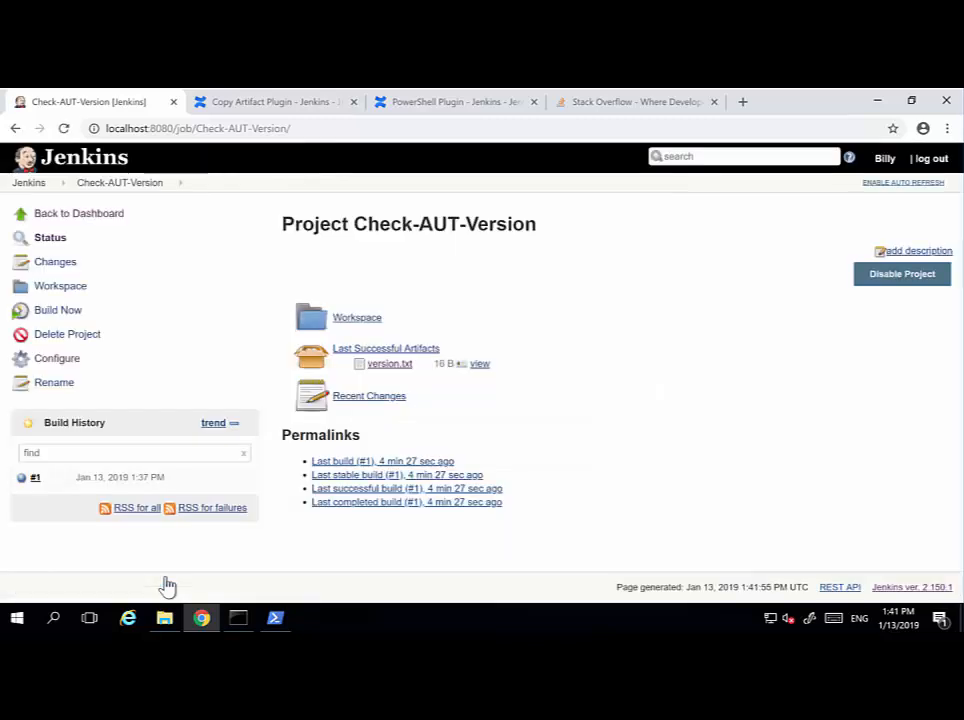
Build the Check-AUT-Version job and review the artifact copy, version comparison and archiving lines in build #2's console output
left_click(58, 311)
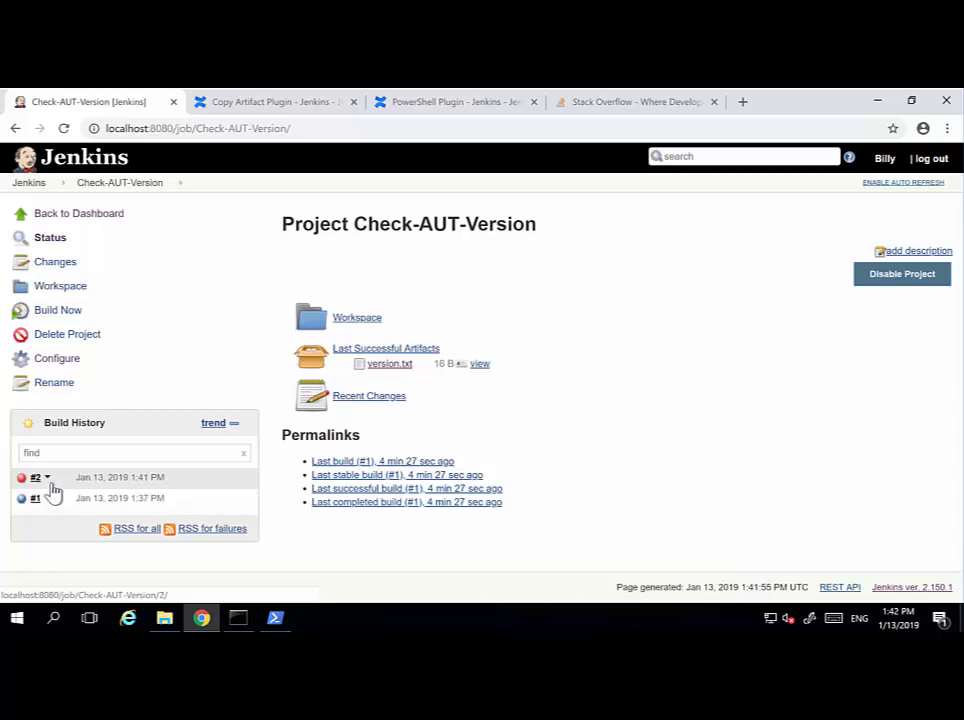
left_click(46, 478)
left_click(74, 538)
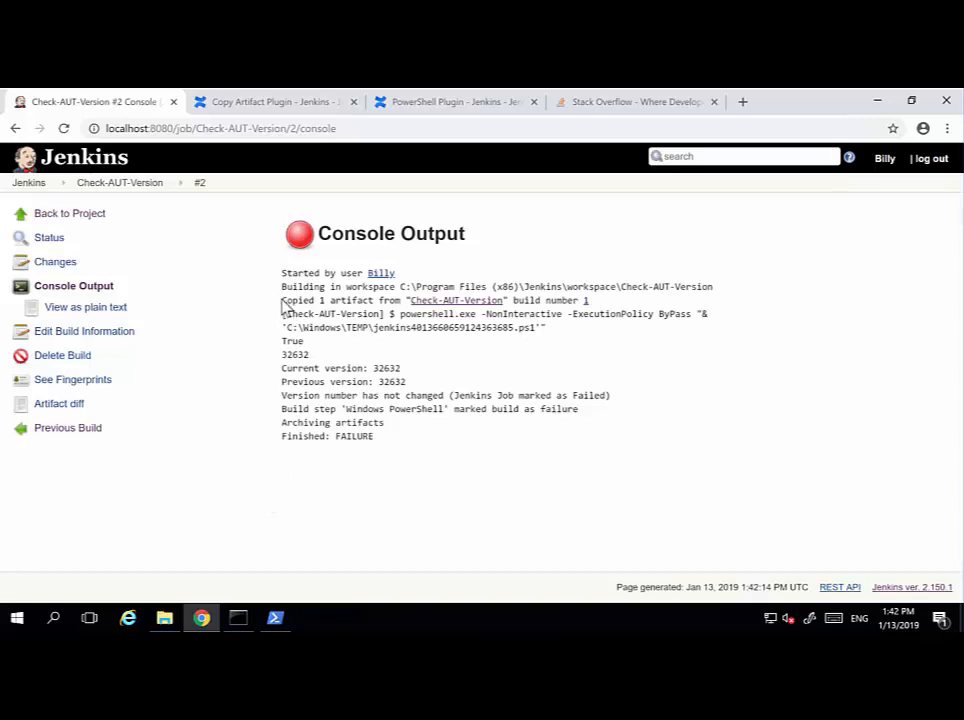
left_click_drag(283, 302, 582, 307)
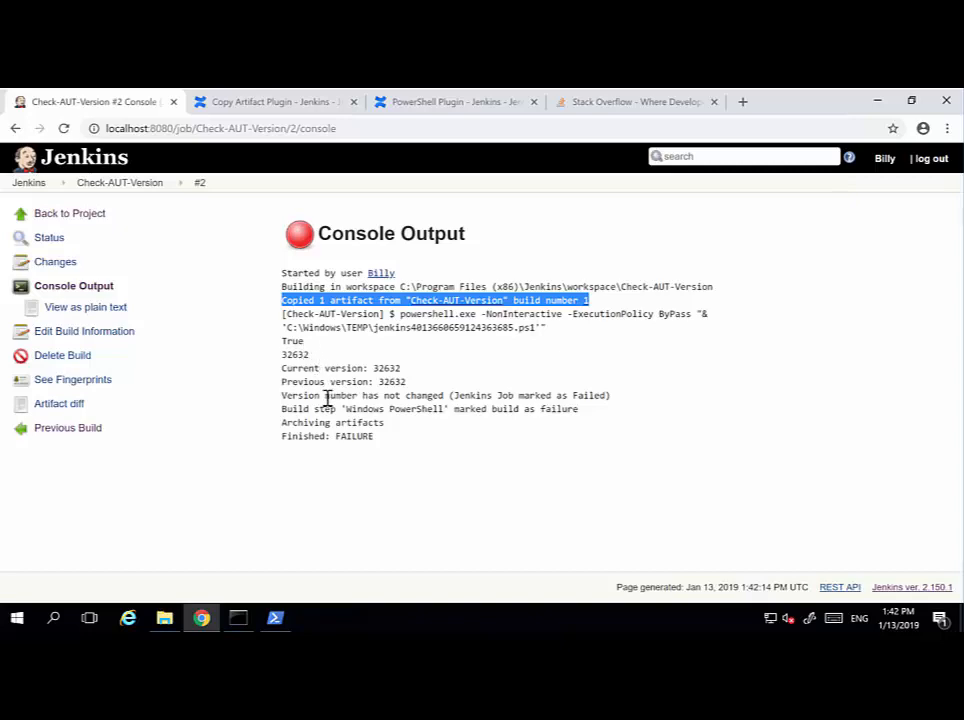
left_click_drag(292, 396, 612, 398)
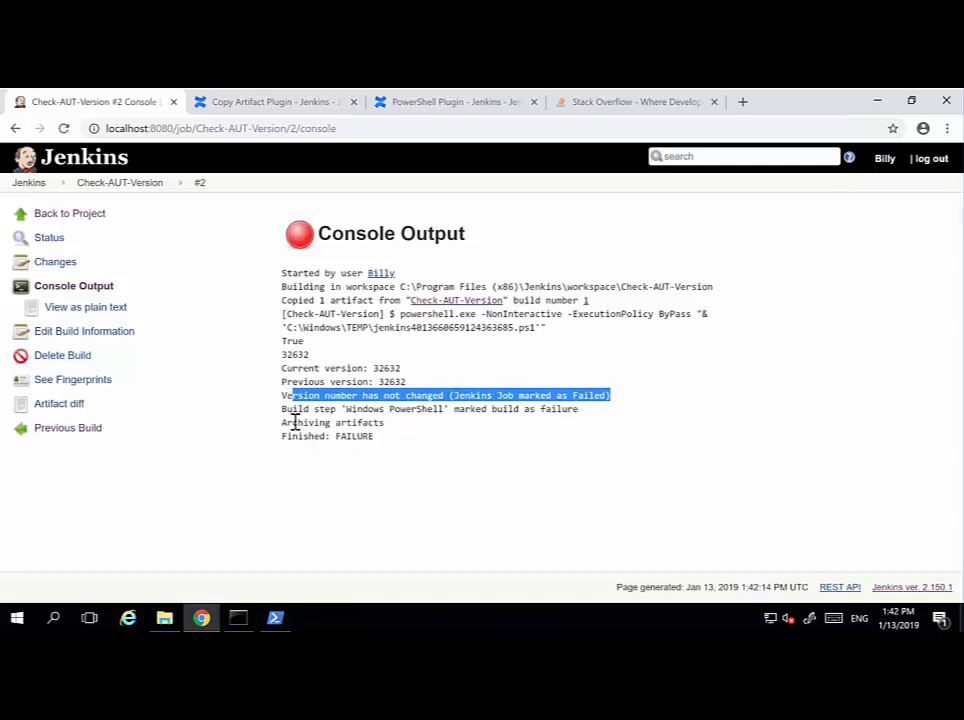
left_click_drag(283, 422, 370, 425)
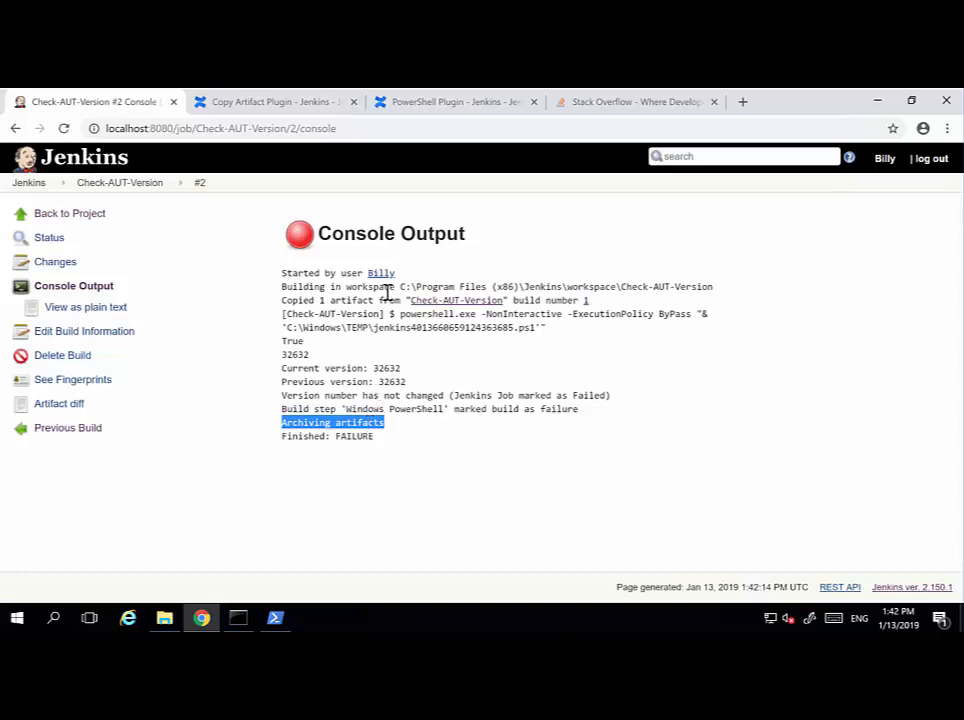
Switch to File Explorer and open the version text file in Jenkins\jobs\Check-AUT-Version\builds\2\archive
left_click(164, 617)
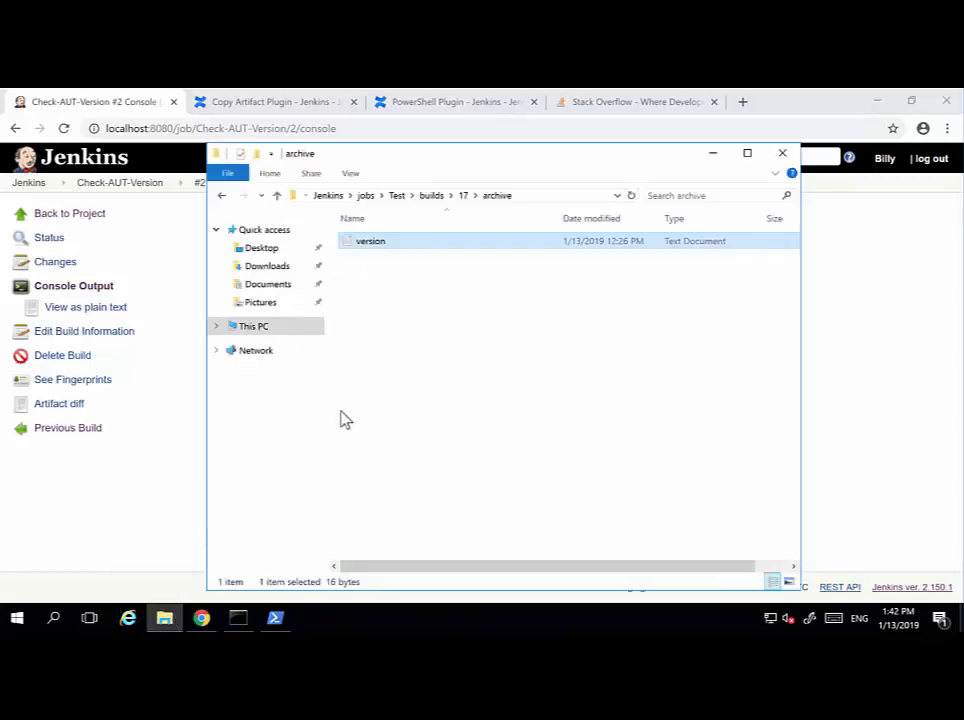
left_click(327, 196)
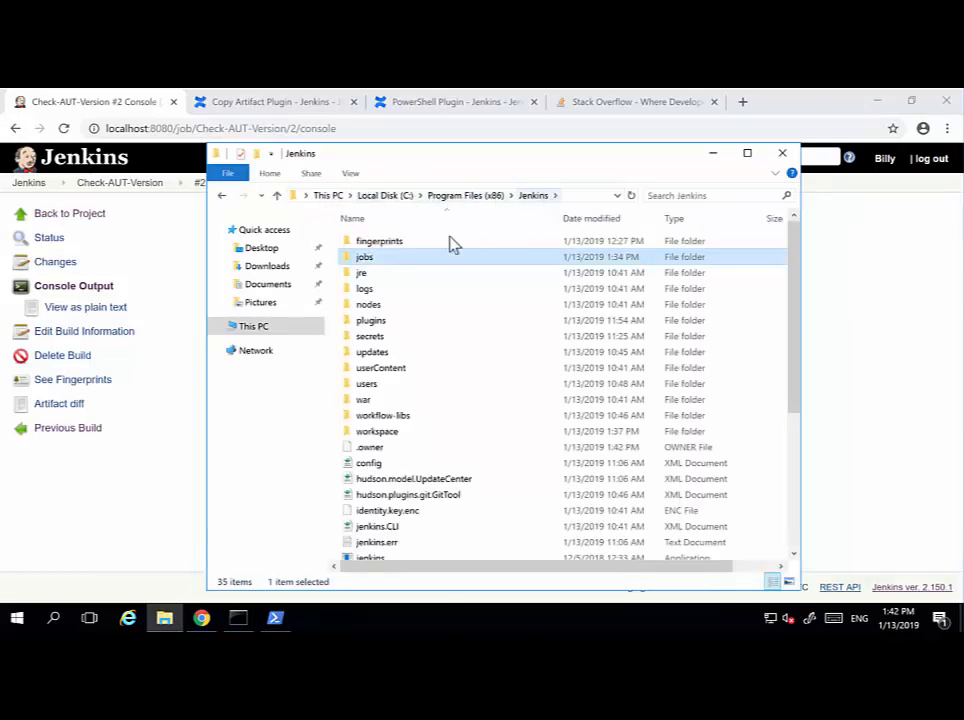
double_click(366, 258)
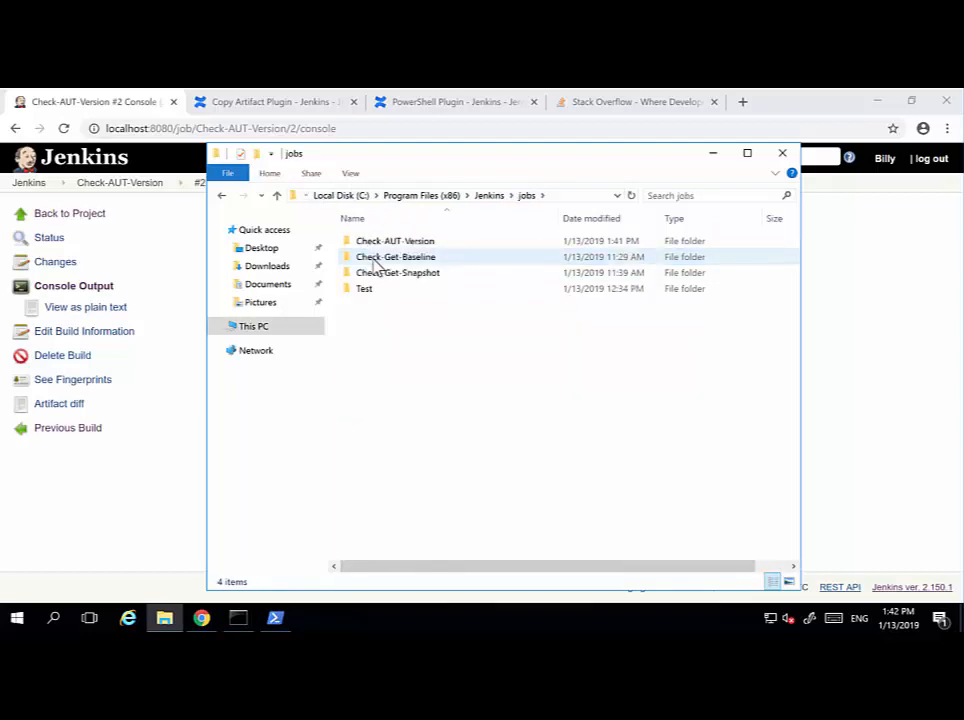
left_click(385, 274)
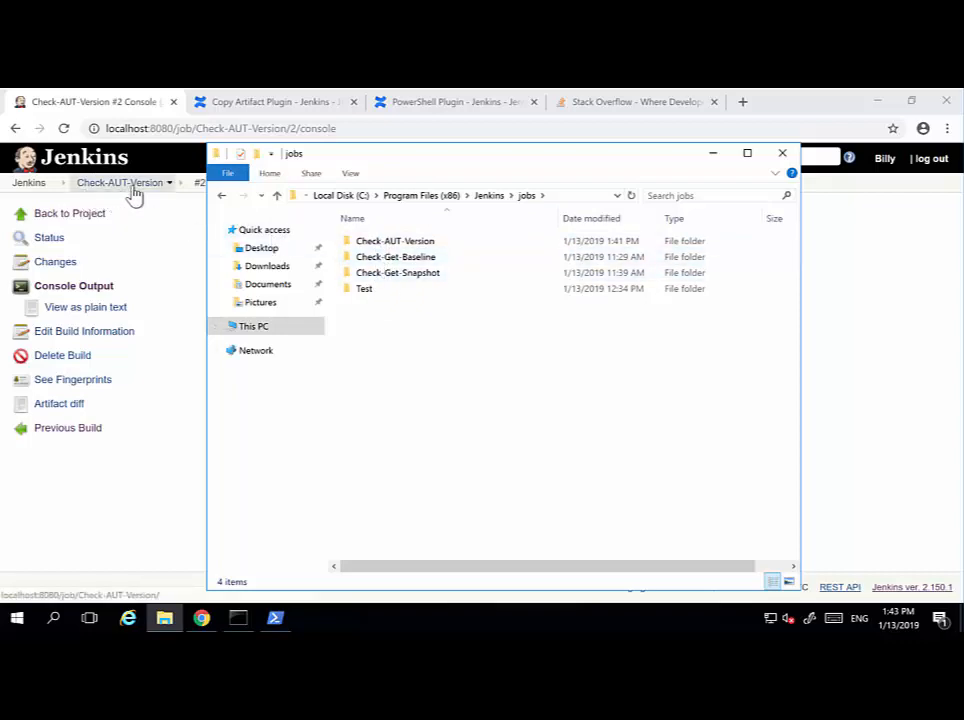
double_click(385, 244)
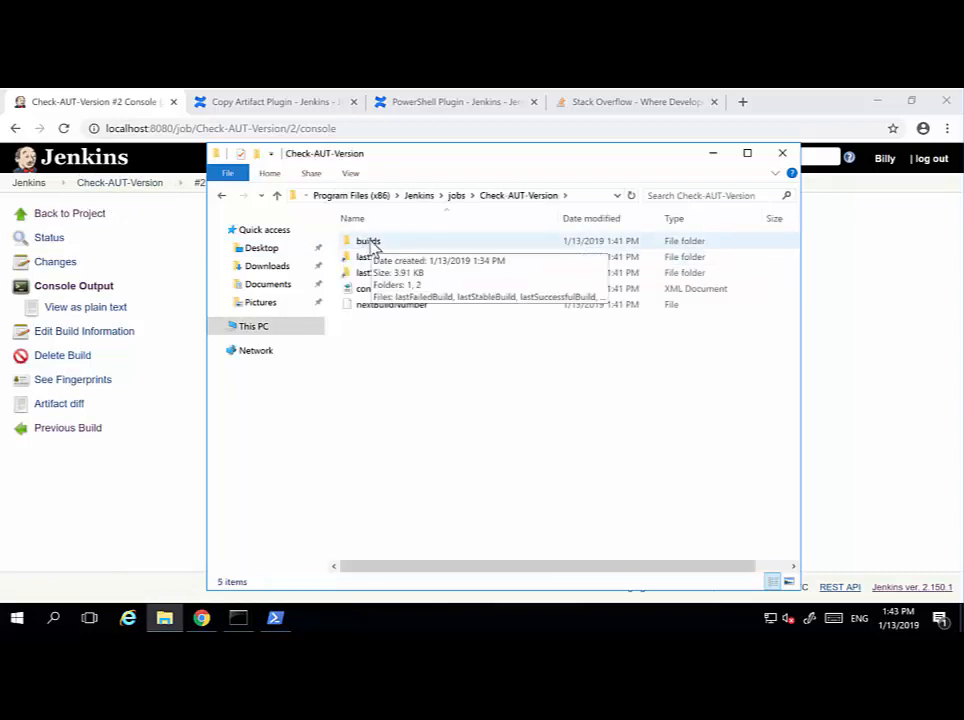
left_click_drag(383, 159, 443, 160)
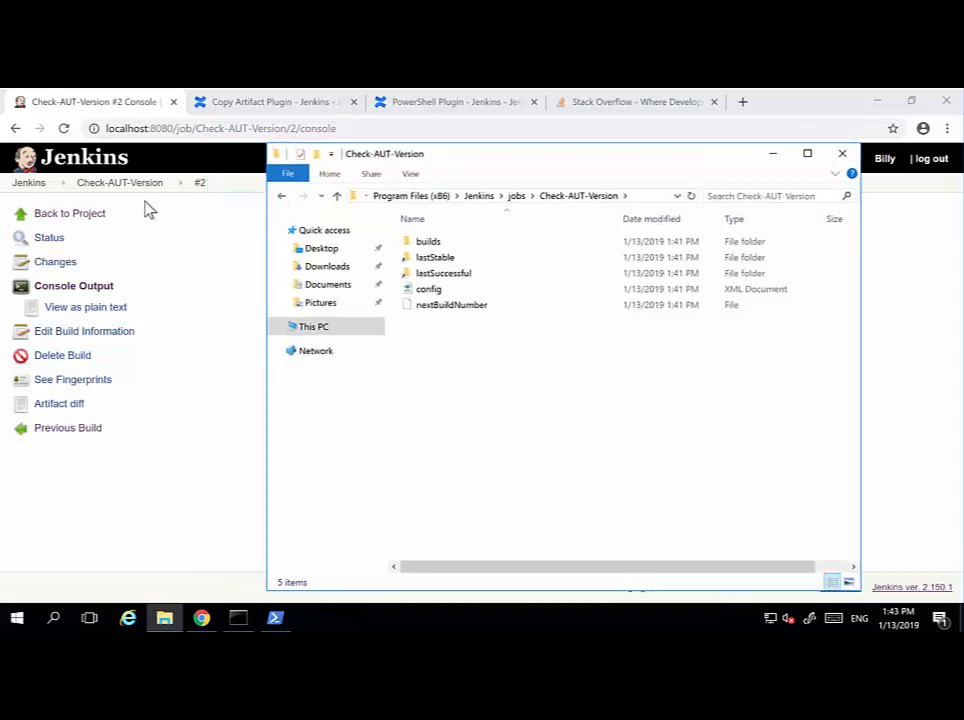
double_click(449, 245)
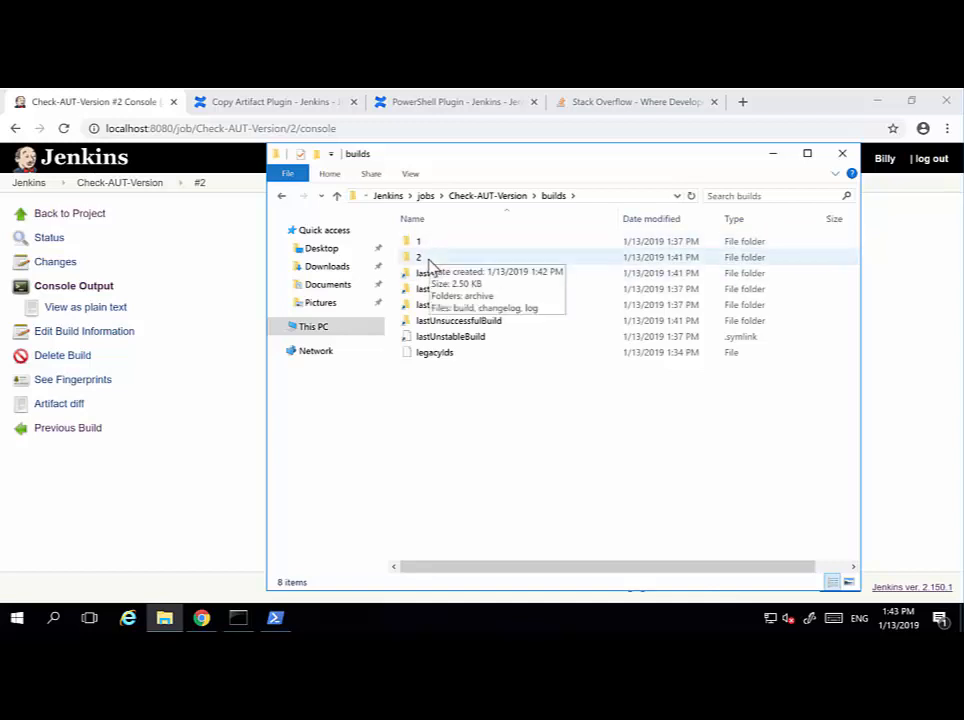
double_click(419, 257)
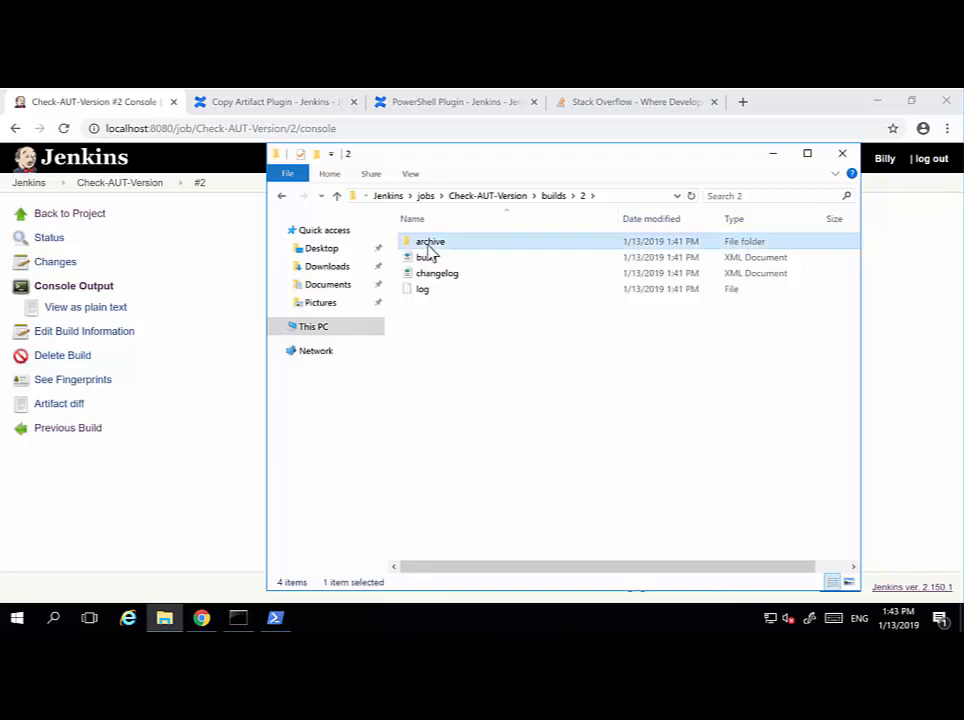
double_click(429, 251)
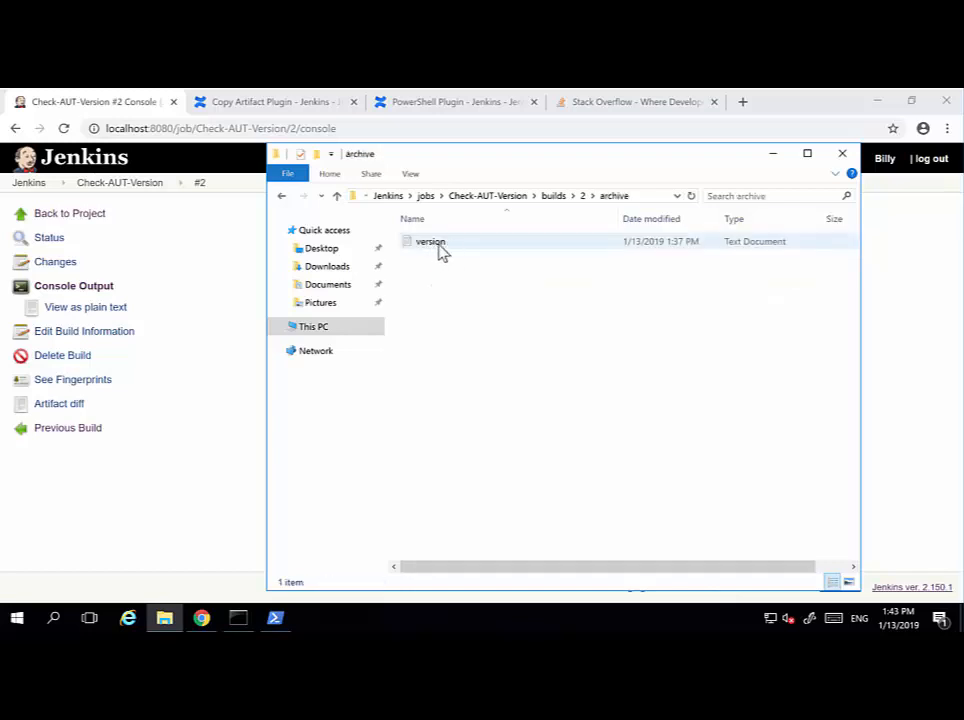
double_click(442, 250)
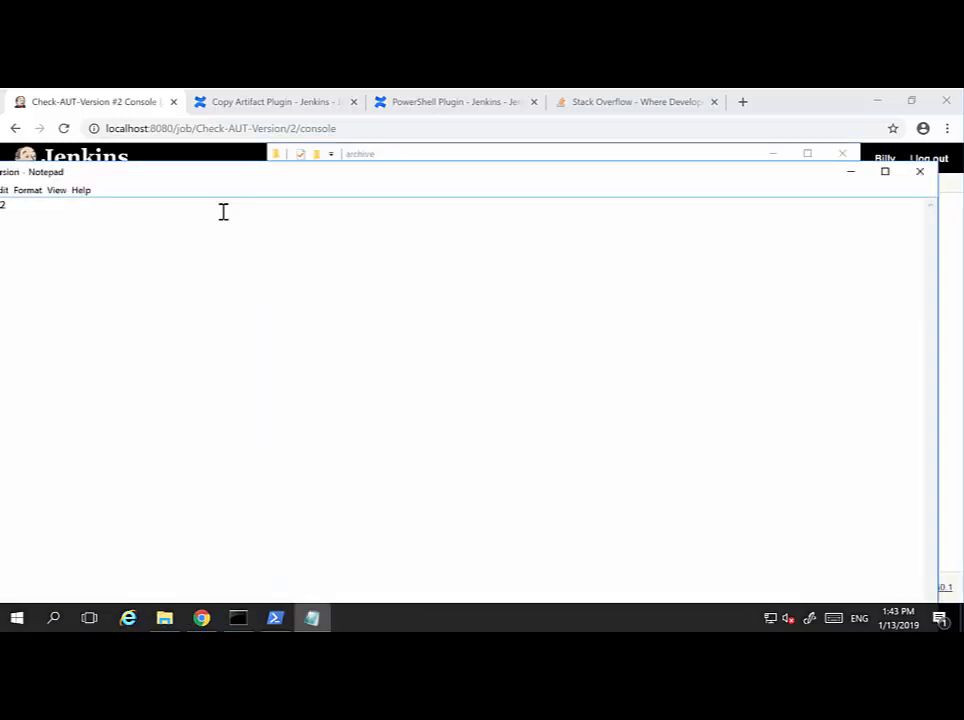
Change the archived version number to 32631, compare it with the revision in the Stack Overflow footer, and save and close the file
left_click_drag(222, 174, 385, 174)
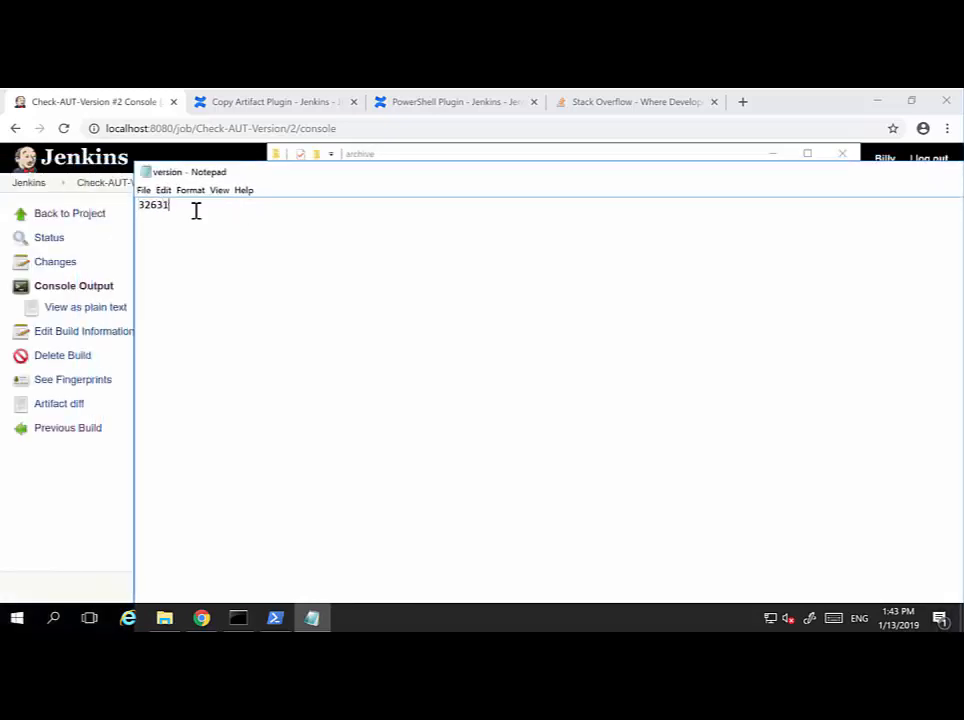
left_click_drag(172, 209, 137, 208)
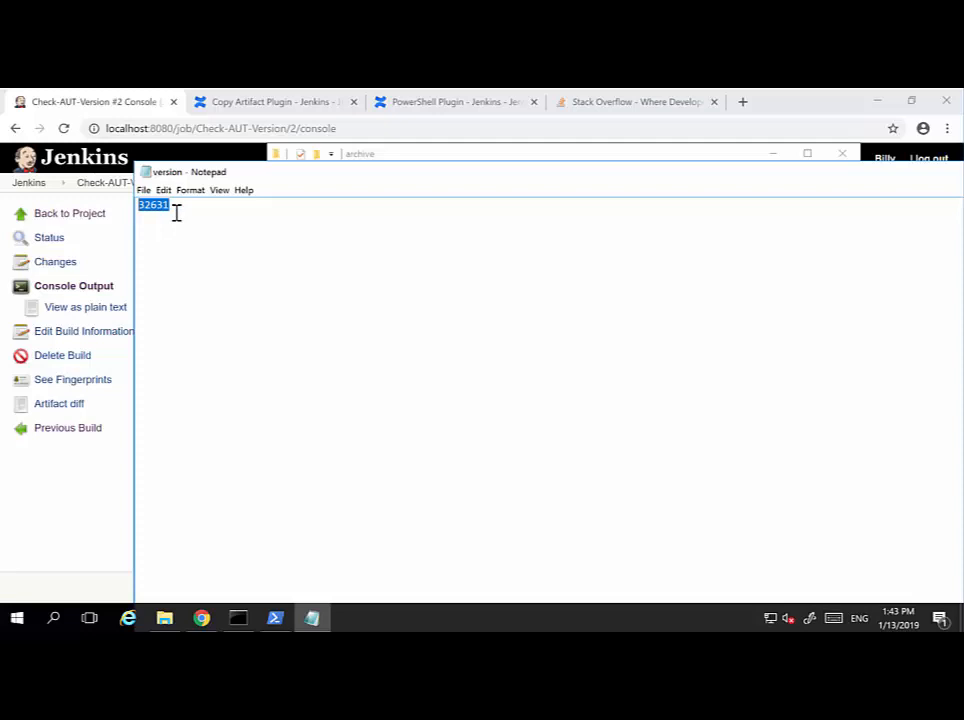
left_click(617, 104)
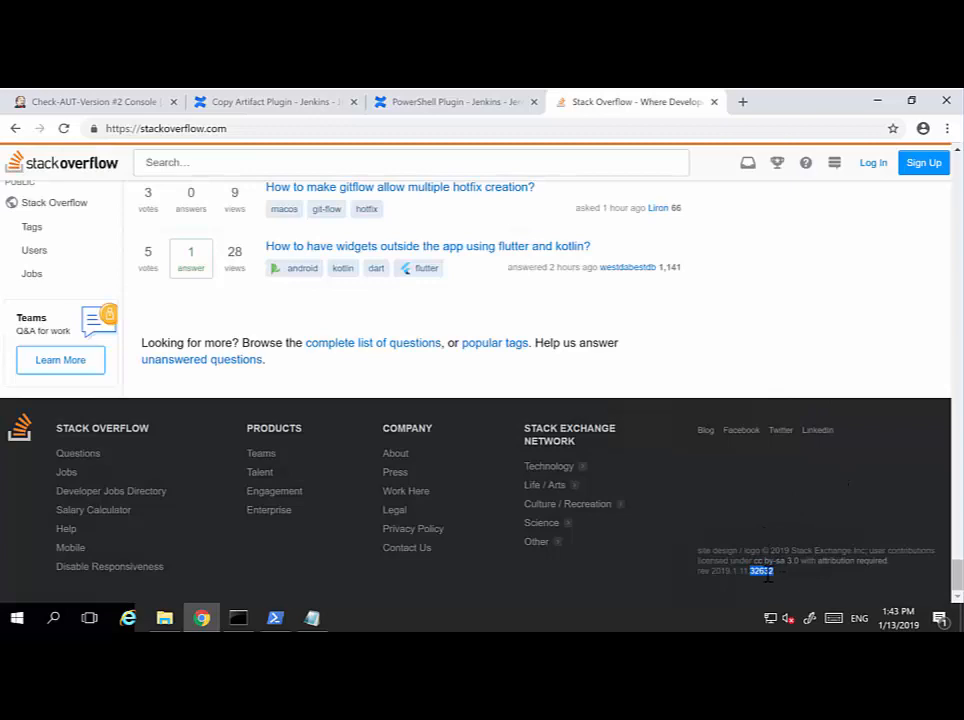
left_click(320, 613)
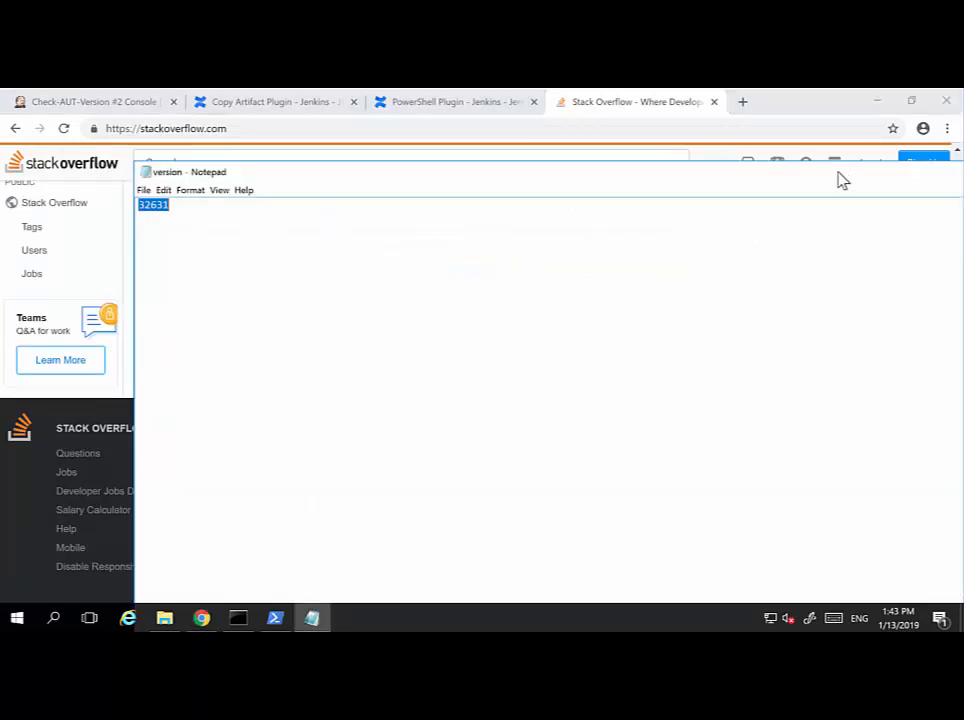
left_click_drag(837, 171, 736, 175)
left_click(948, 181)
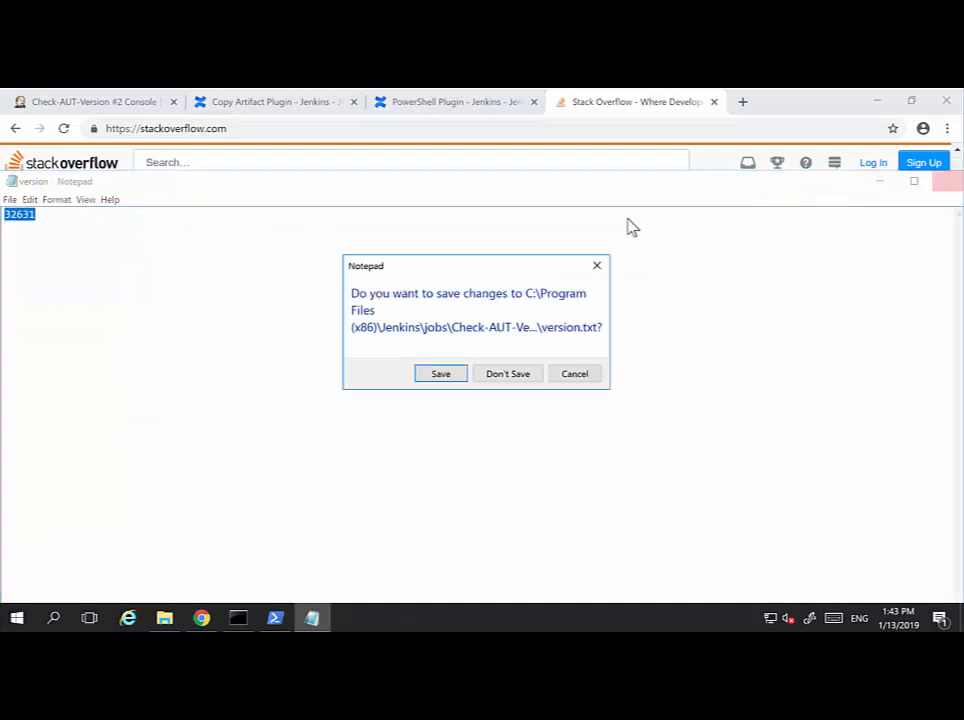
left_click(437, 378)
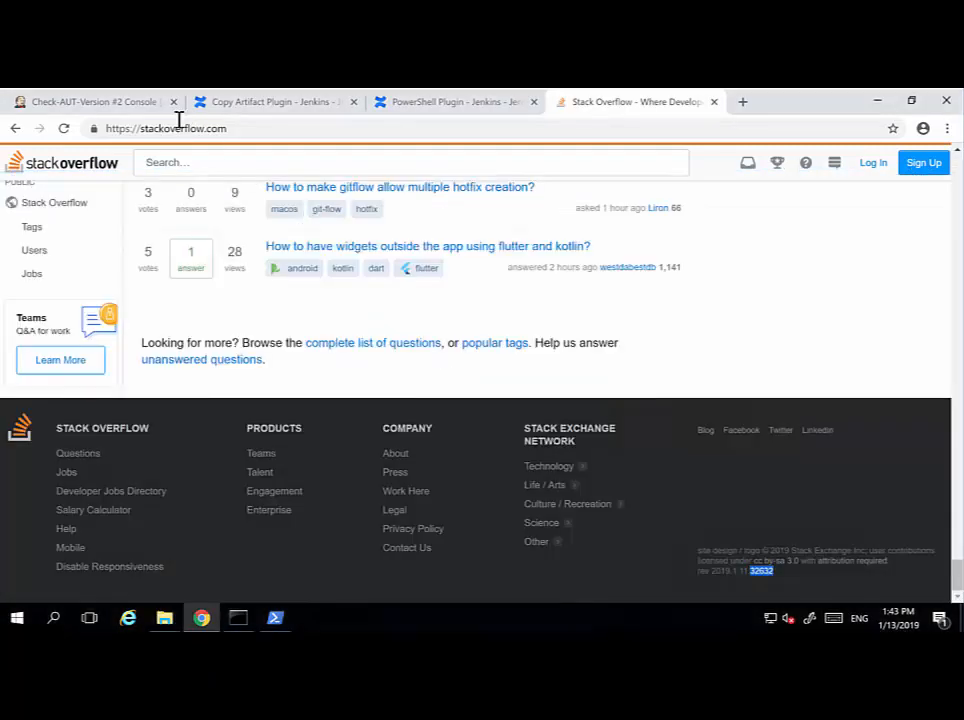
Return to the Check-AUT-Version job, build it again, and review the current version, previous version and change result in build #3's console output
left_click(118, 104)
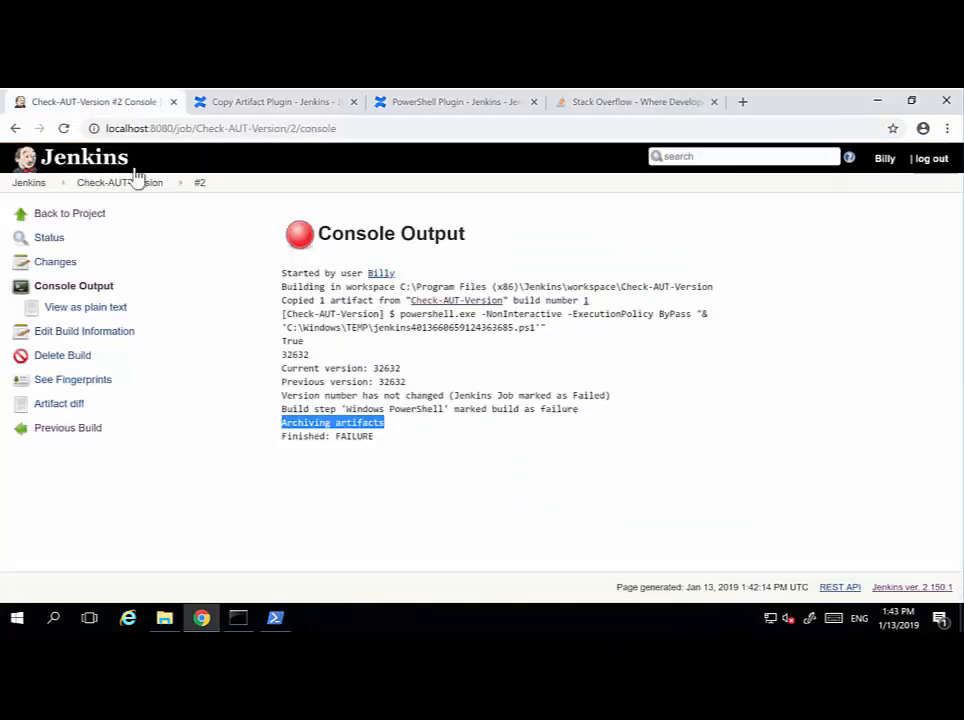
left_click(118, 190)
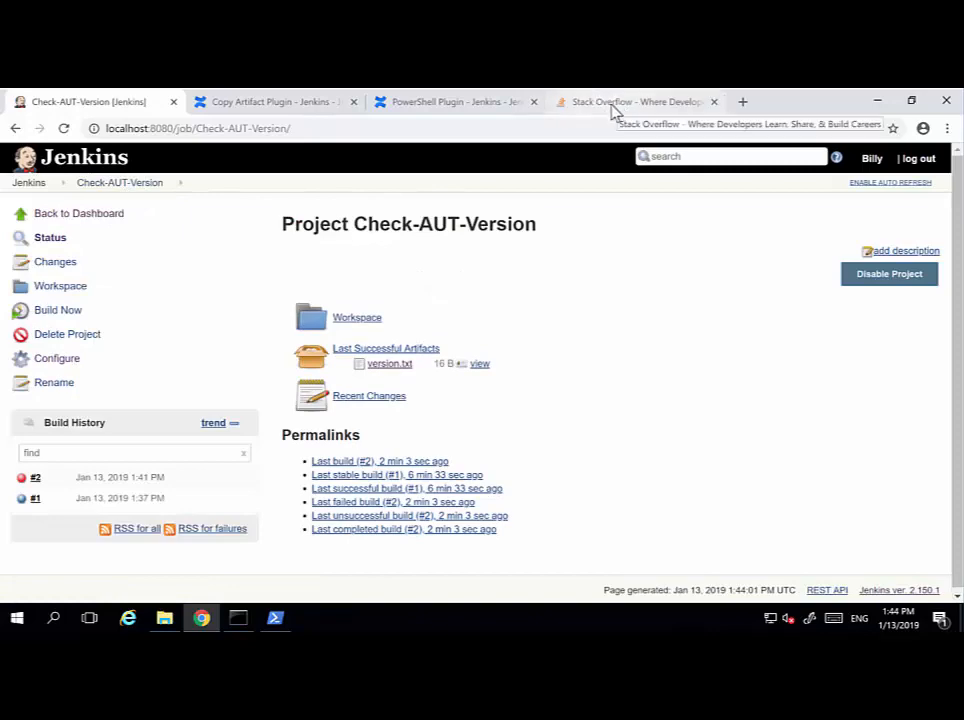
left_click(58, 311)
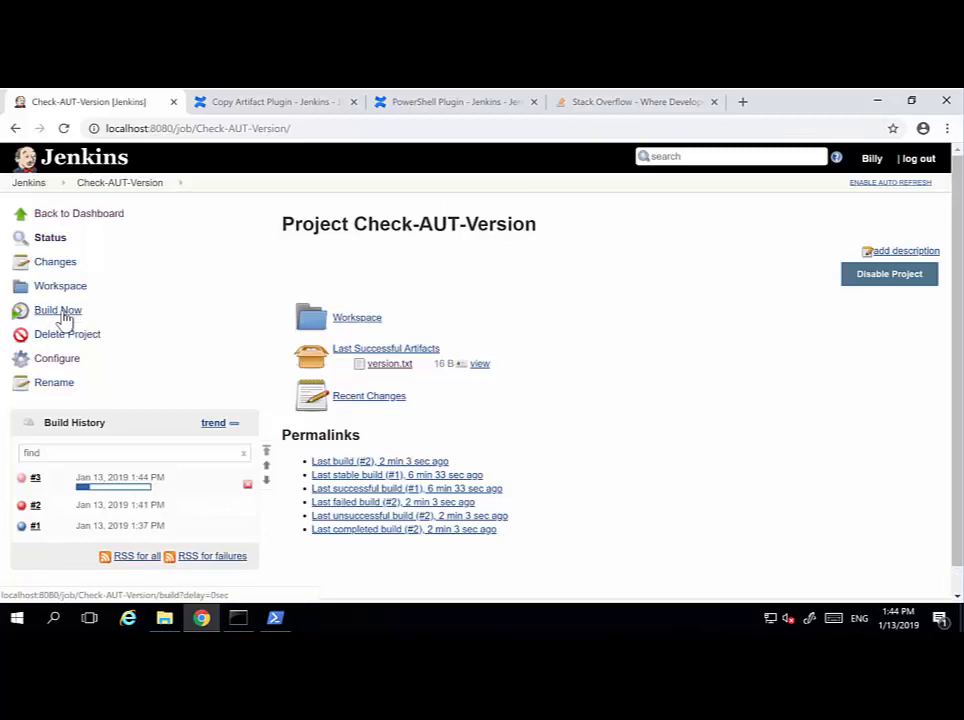
left_click(47, 479)
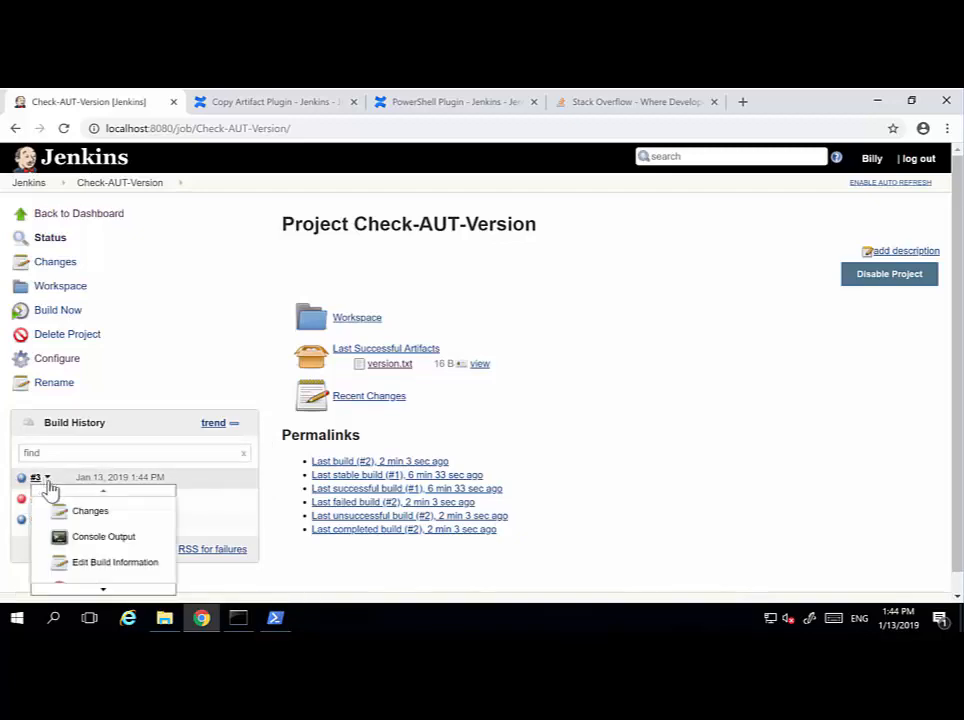
left_click(82, 540)
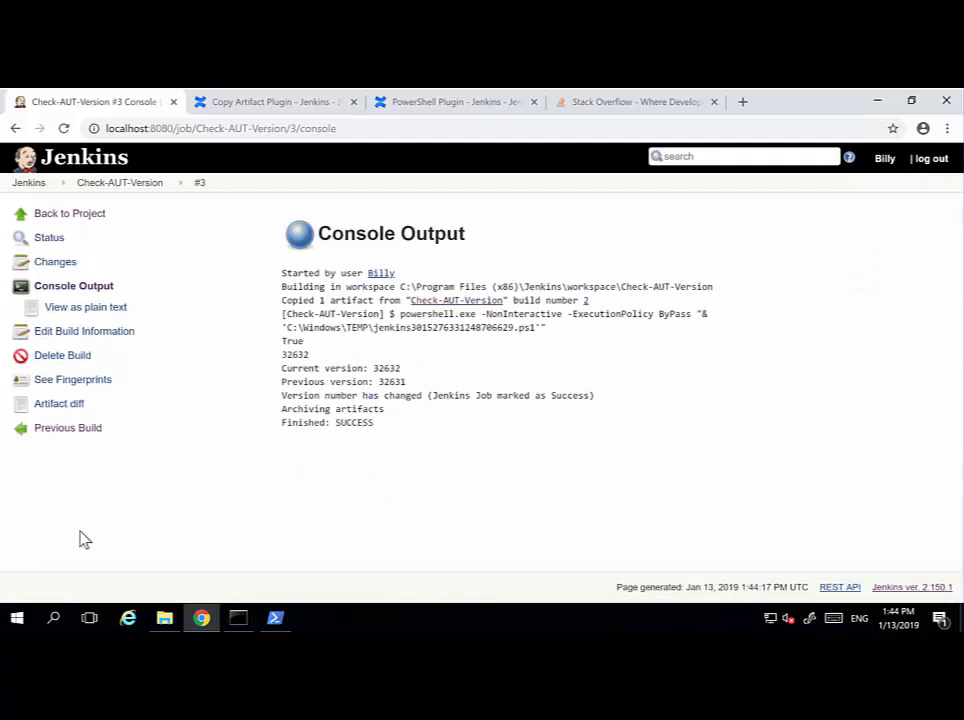
left_click_drag(282, 370, 406, 370)
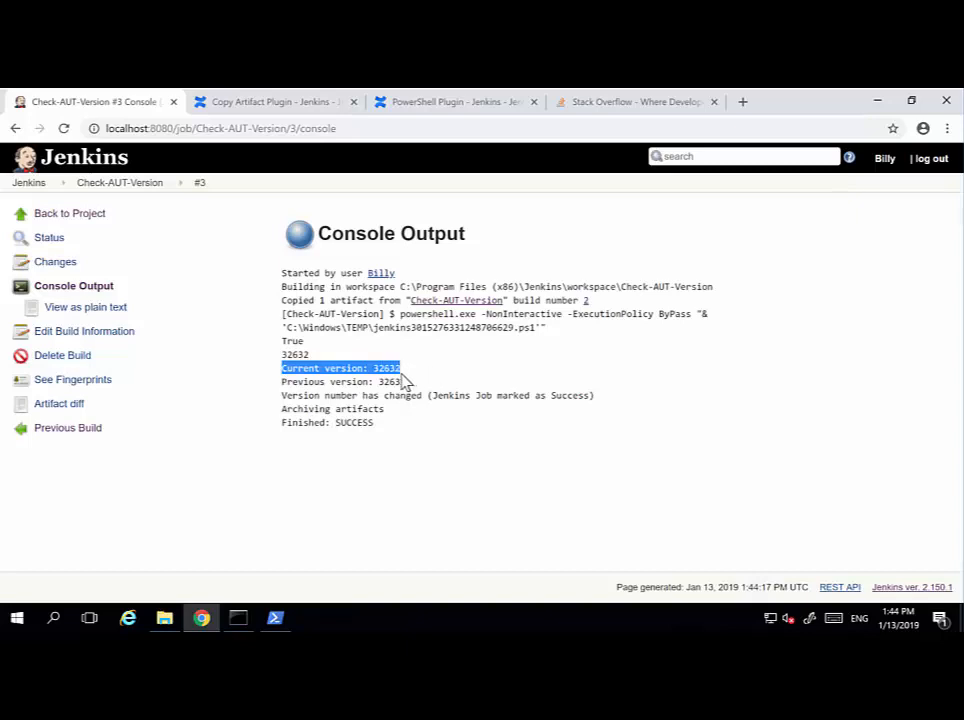
left_click_drag(293, 385, 437, 385)
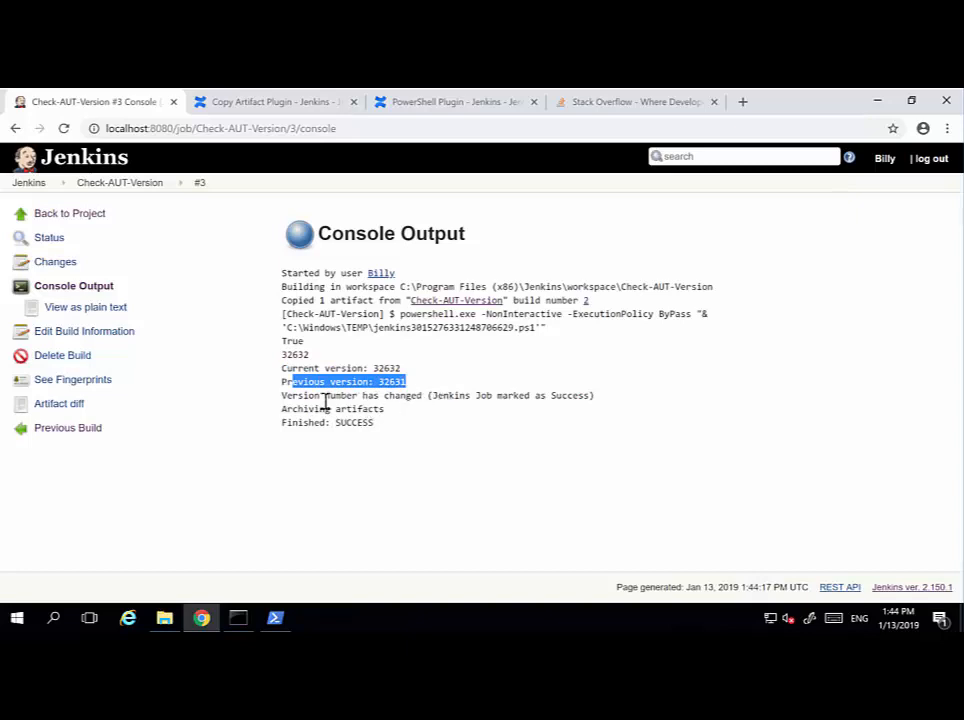
left_click_drag(298, 397, 607, 405)
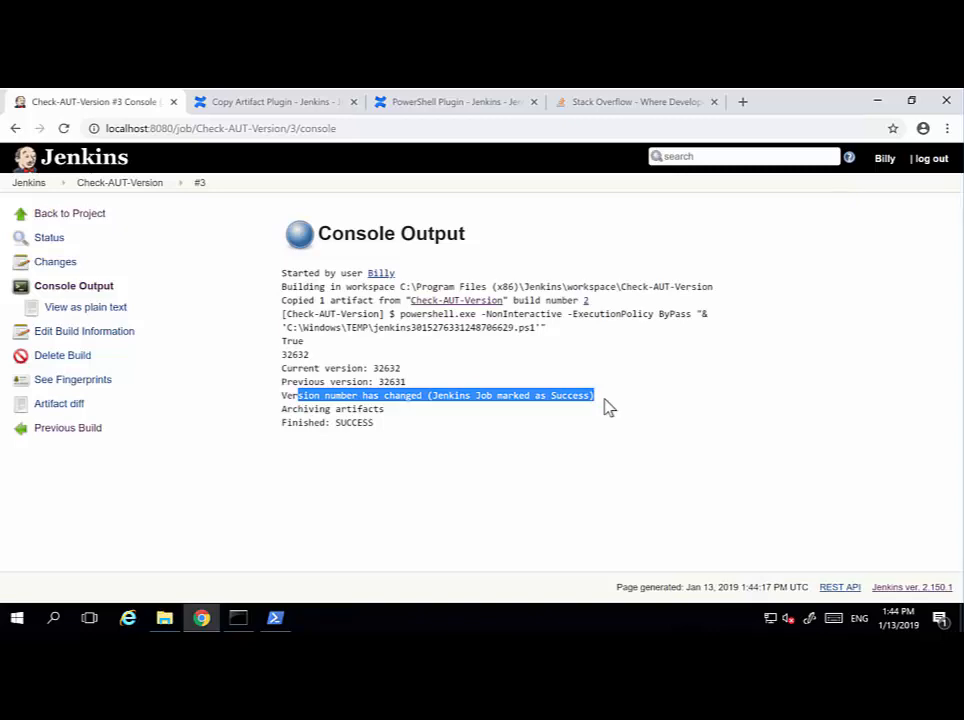
Open the Check-AUT-Version job's configuration and enable the Build periodically trigger
left_click(112, 193)
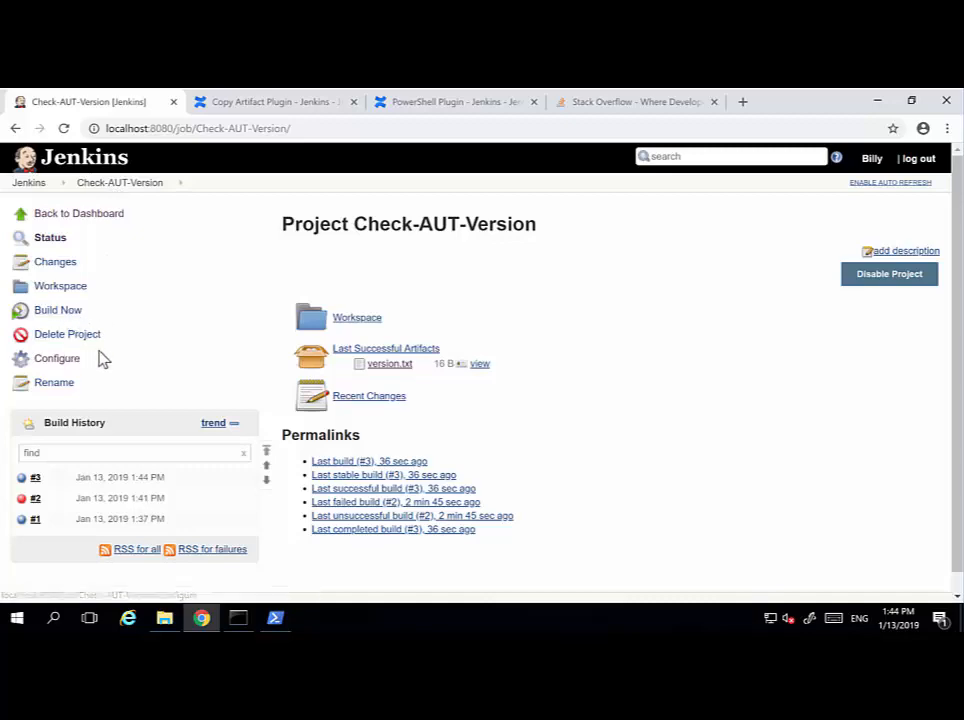
left_click(58, 364)
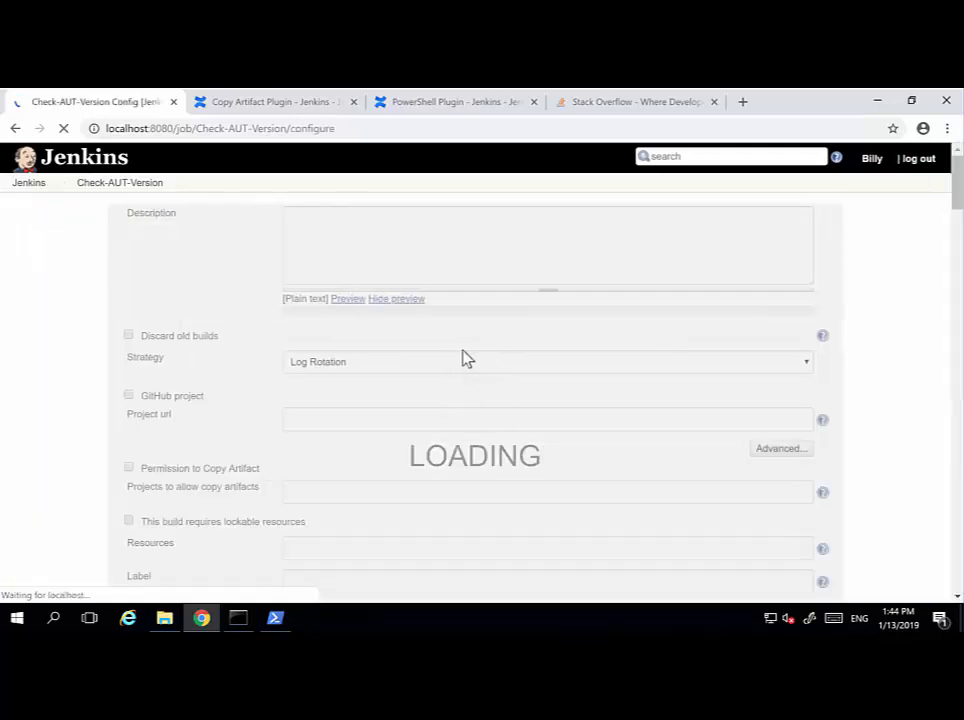
scroll(470, 357, "down", 2)
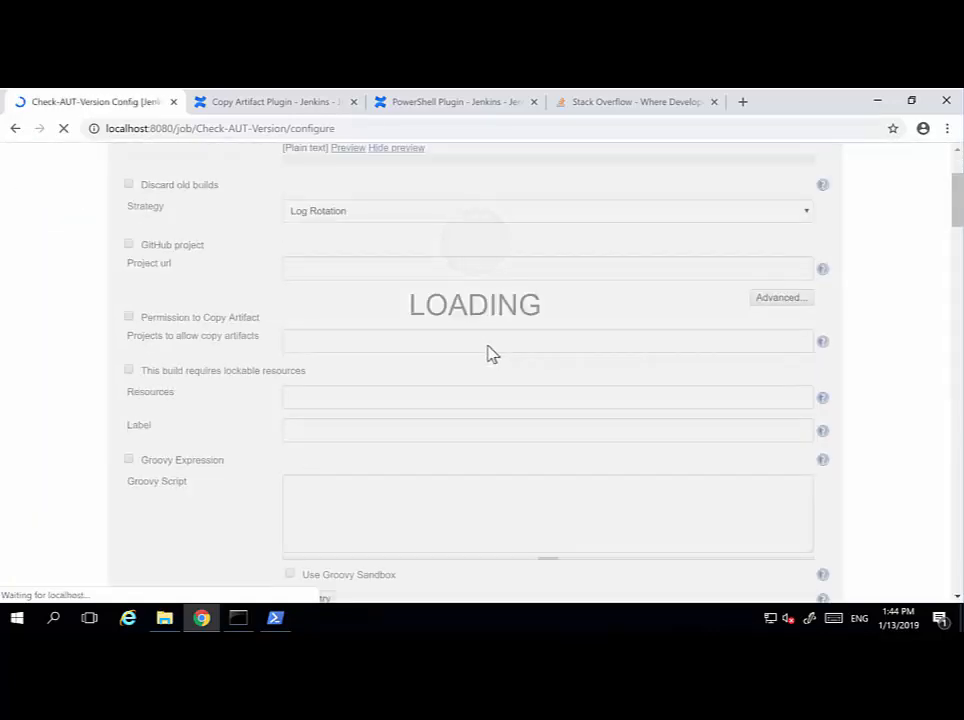
scroll(488, 353, "down", 3)
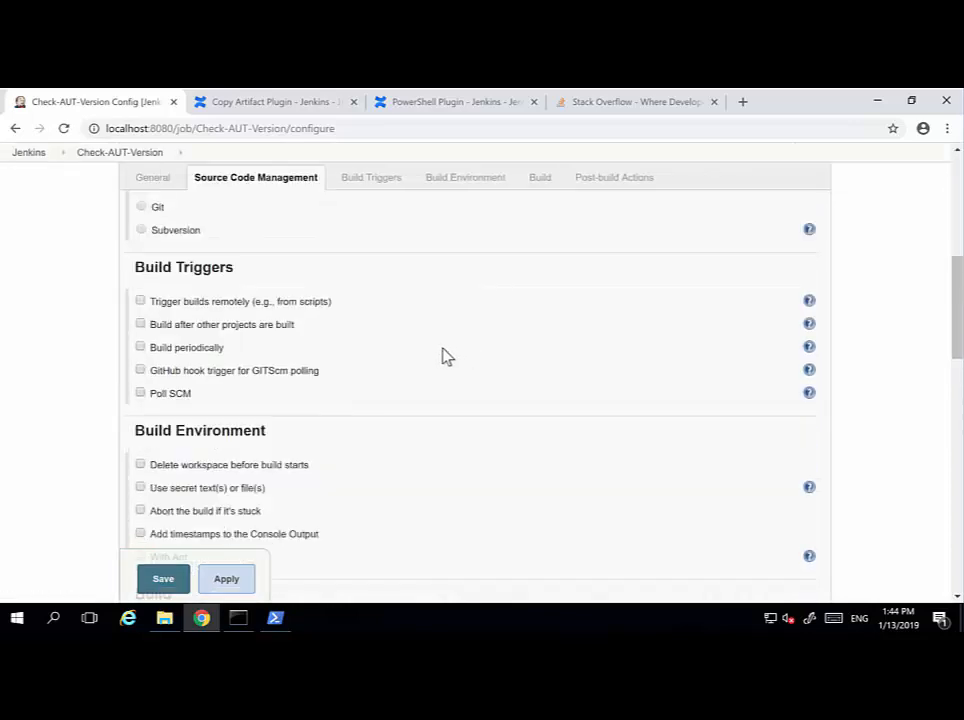
left_click(140, 347)
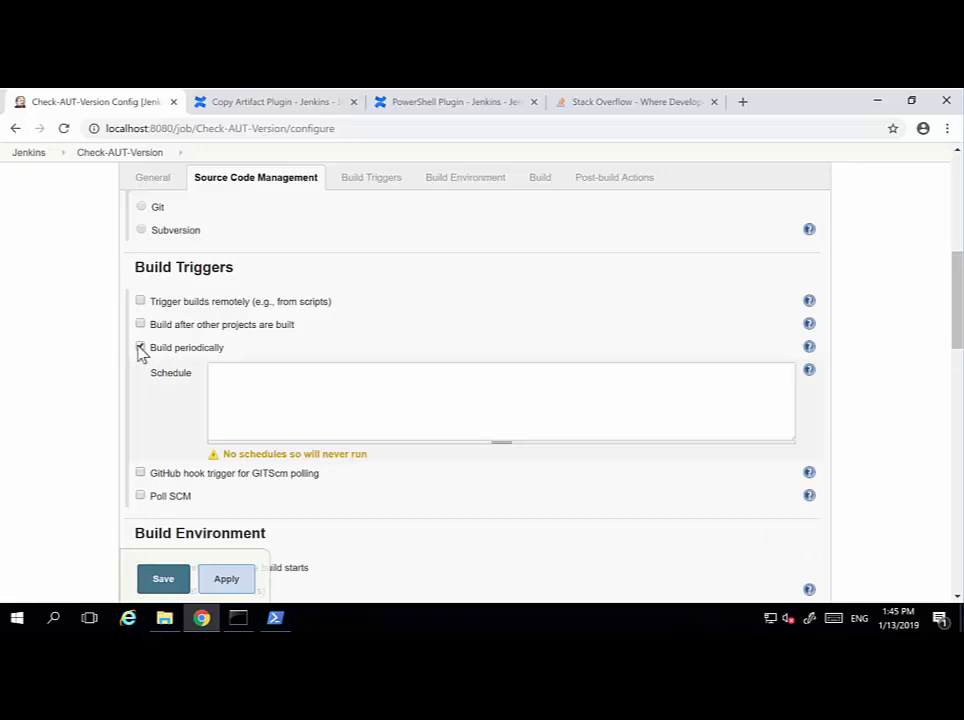
left_click(235, 387)
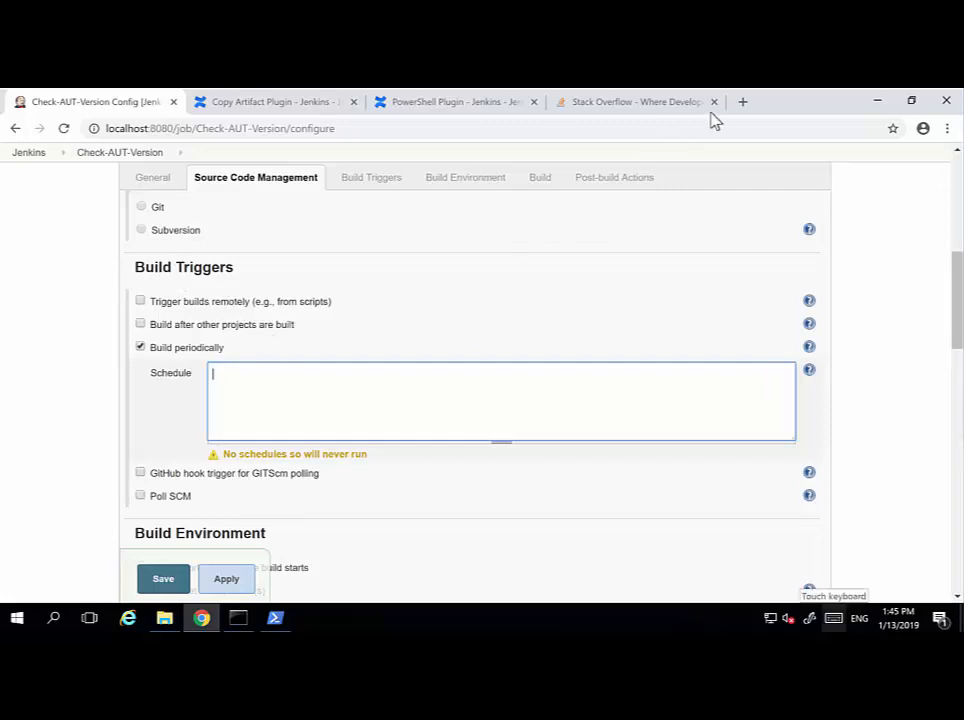
left_click(745, 101)
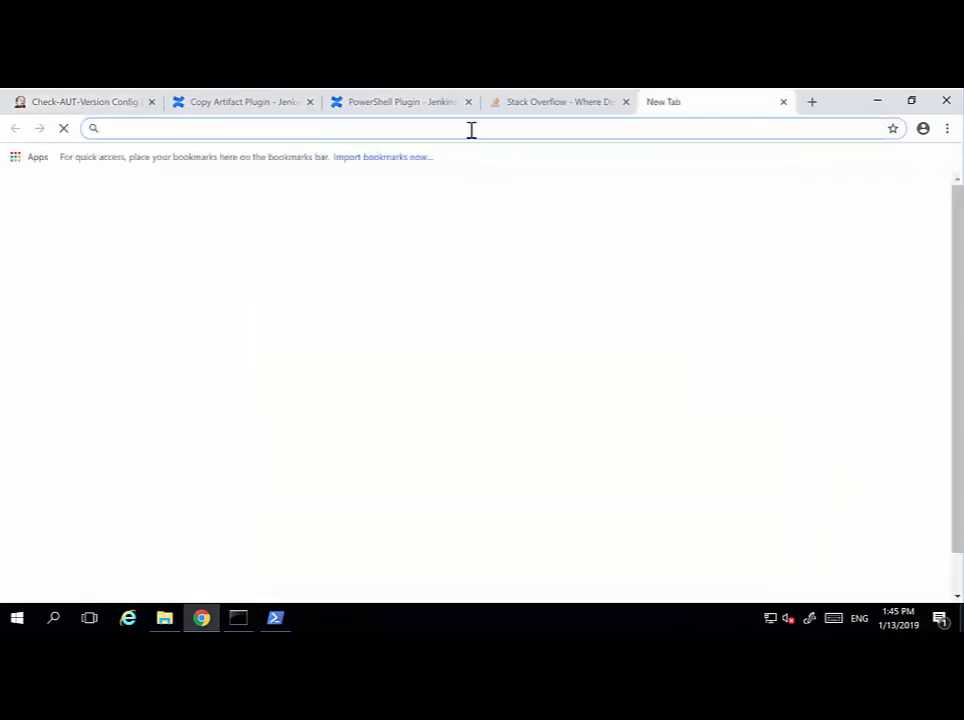
type("https://crontab.guru/")
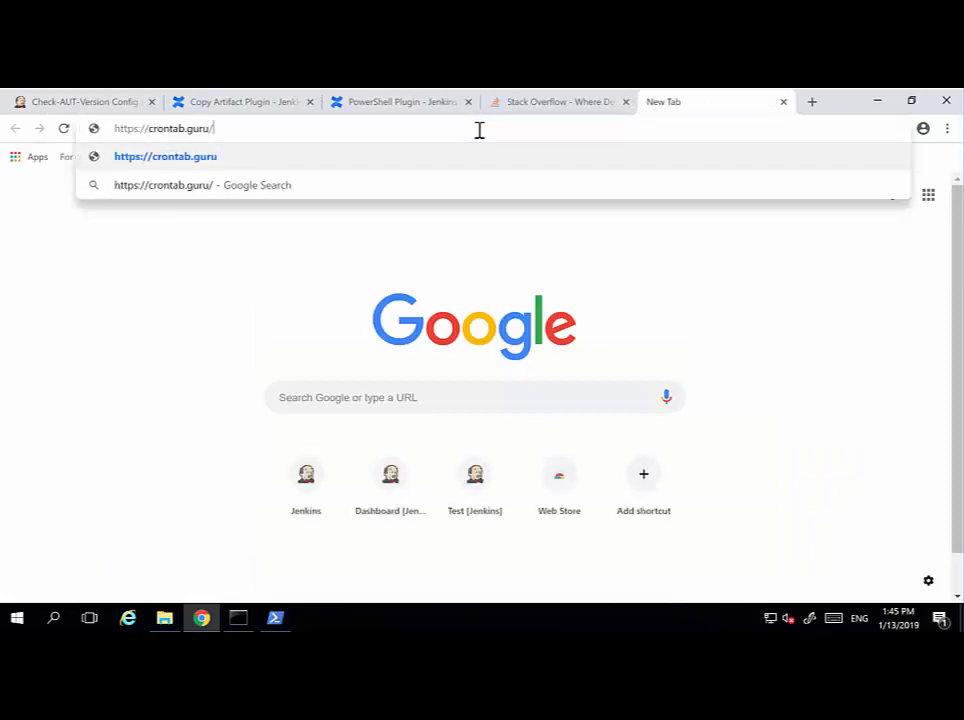
key("Return")
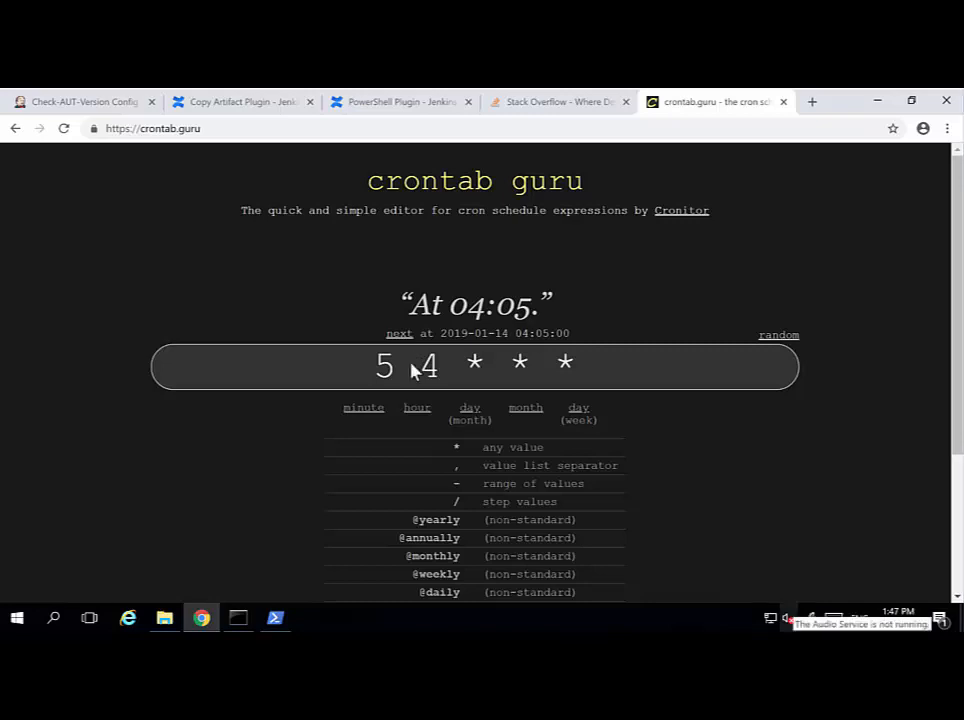
Change the cron expression to 15 * * * * by setting minute 15 and any hour, and copy the whole expression
left_click(385, 371)
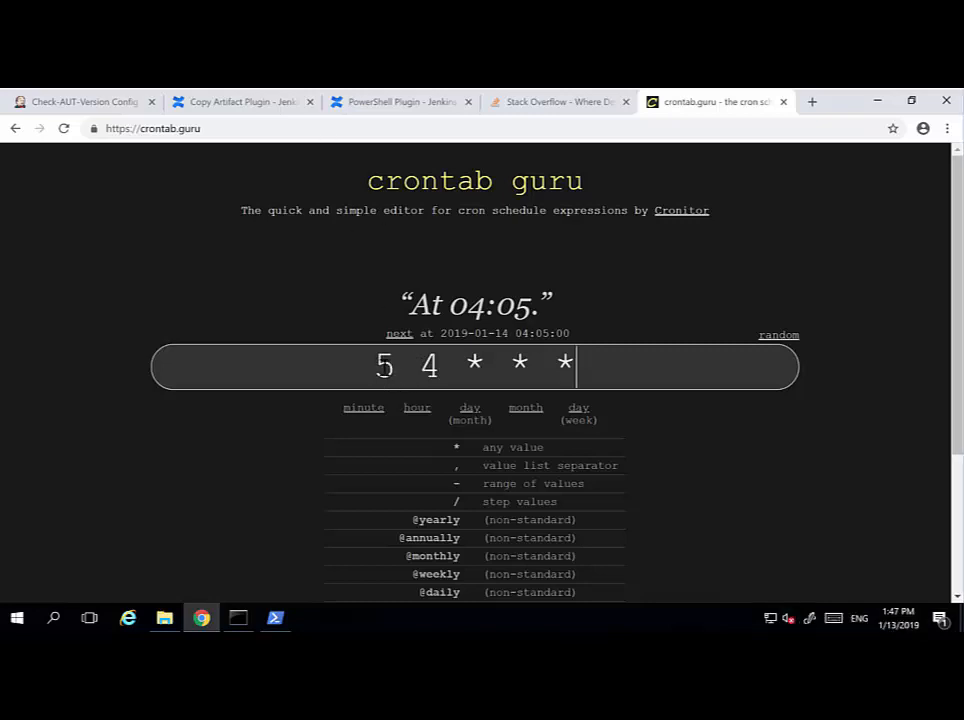
left_click(385, 370)
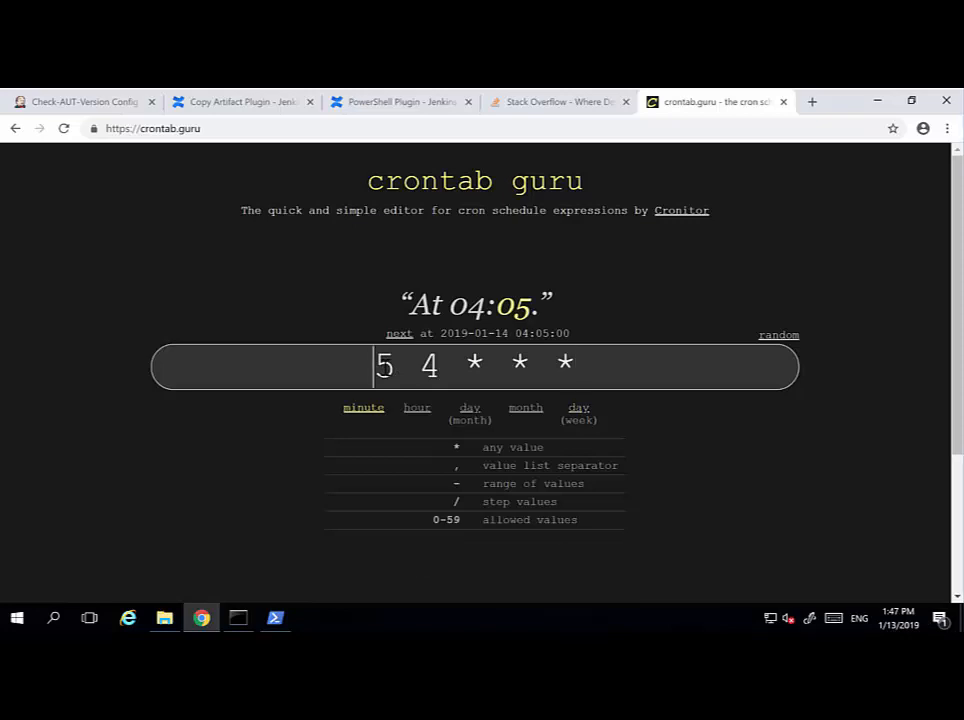
type("1")
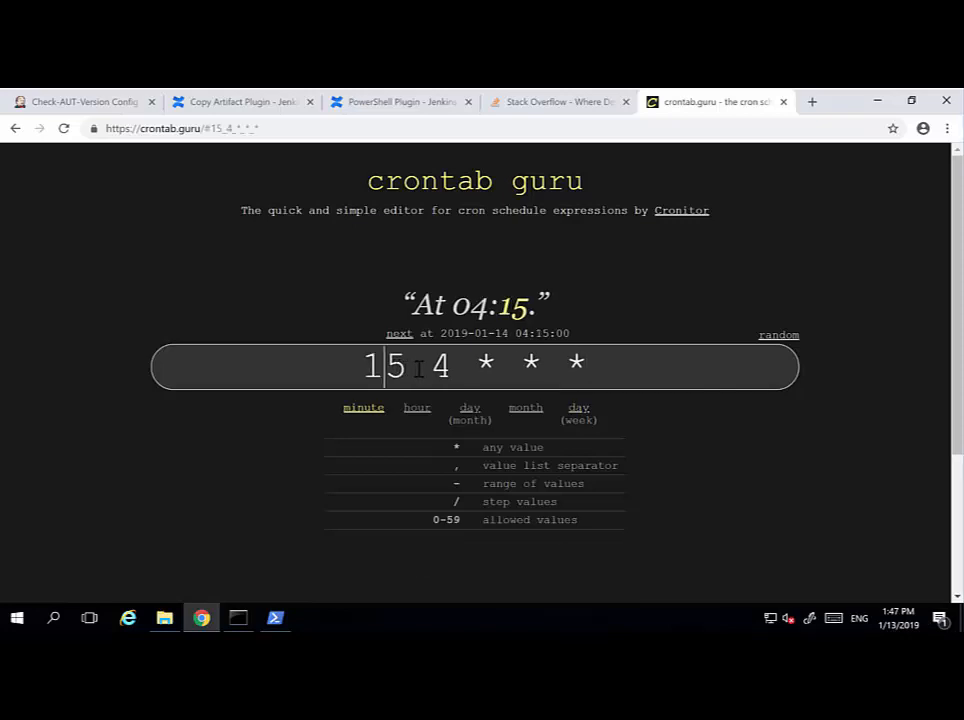
key("Right")
key("Right")
key("shift+Right")
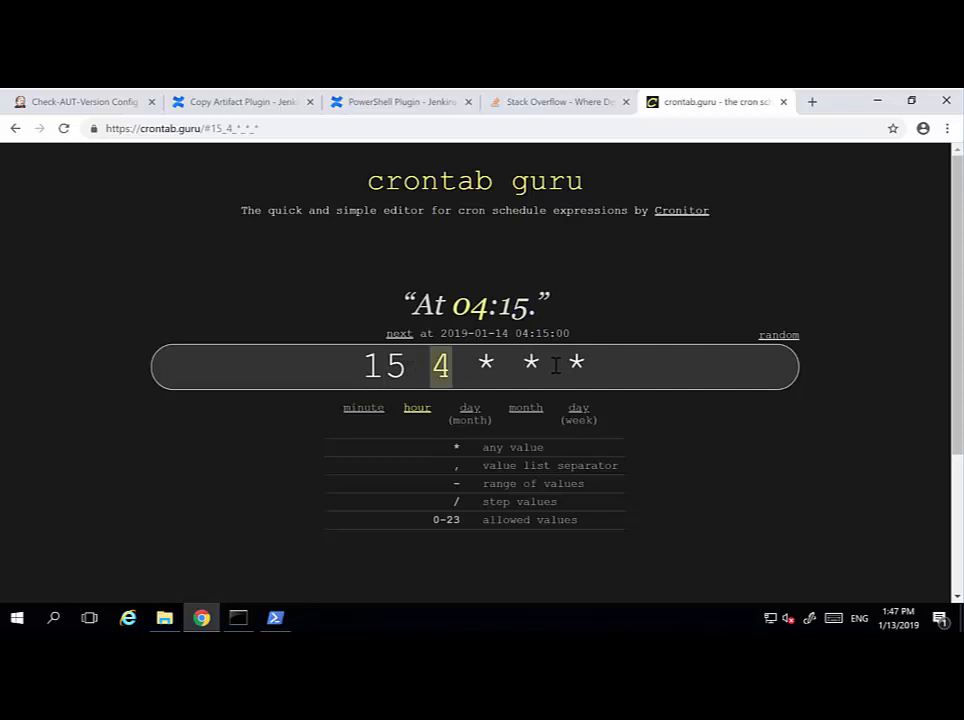
type("*")
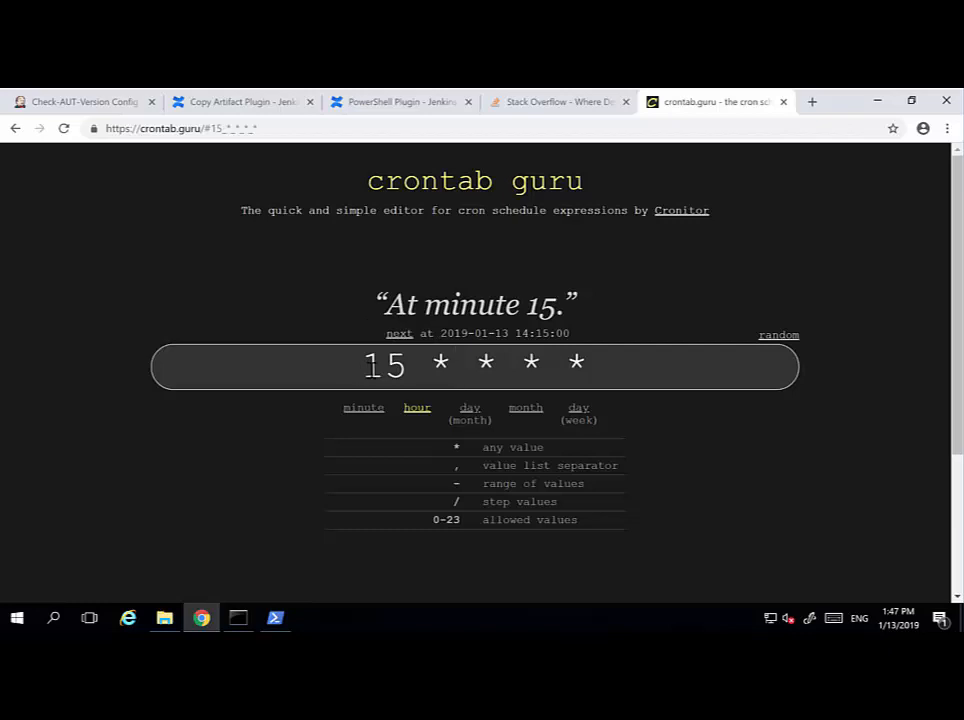
left_click(371, 368)
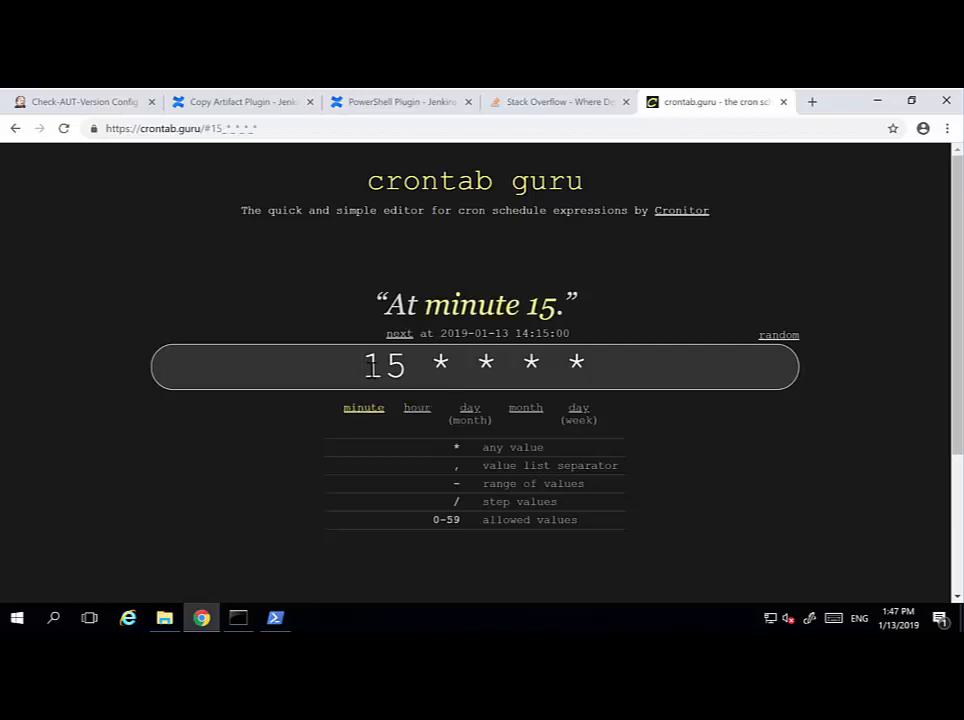
left_click_drag(363, 368, 577, 370)
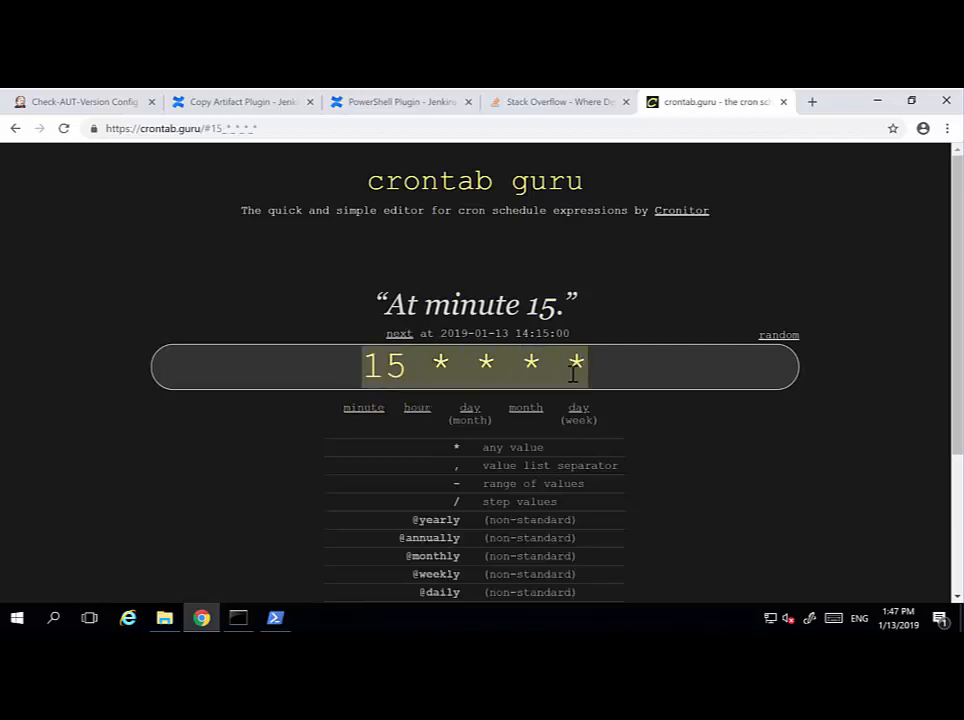
Enter 15 * * * * as the Jenkins job's build schedule and check its calculated last and next run times
left_click(71, 105)
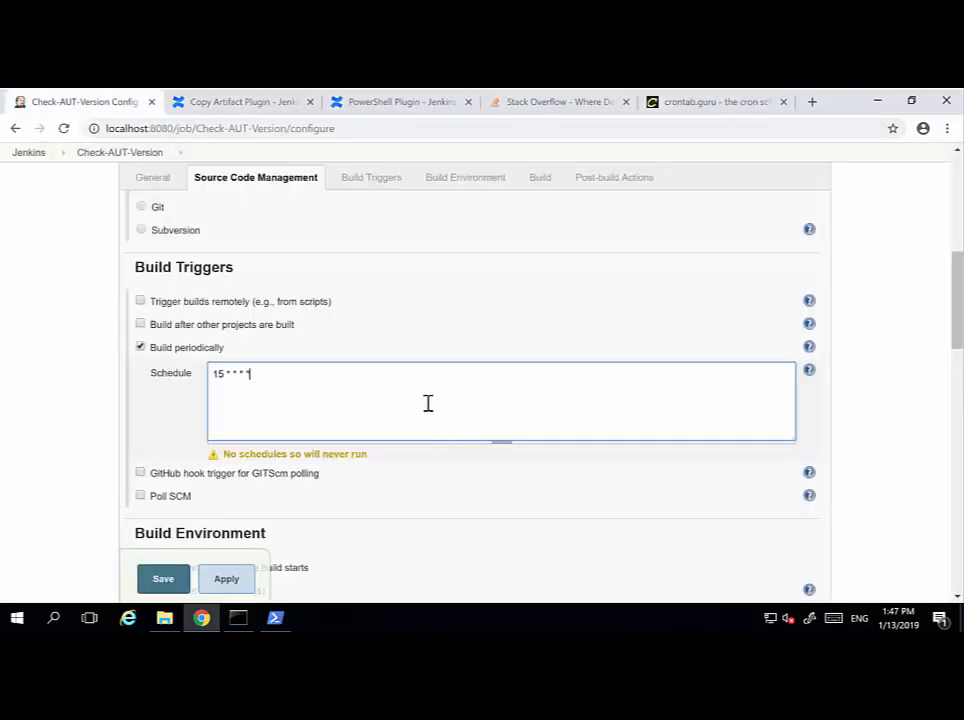
left_click(217, 380)
left_click(358, 472)
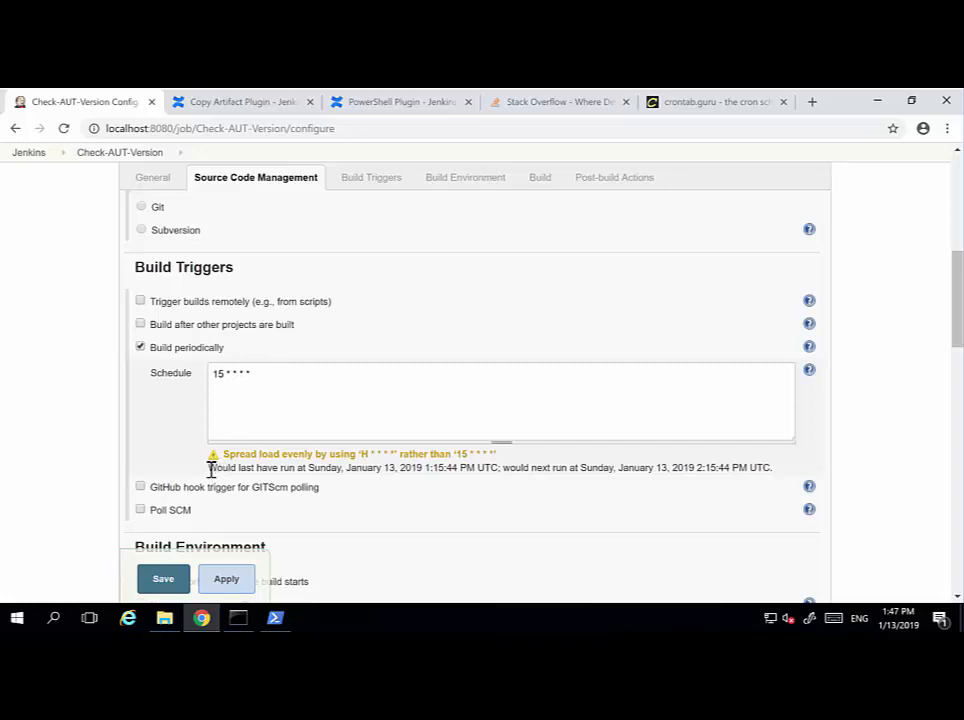
left_click_drag(209, 468, 421, 473)
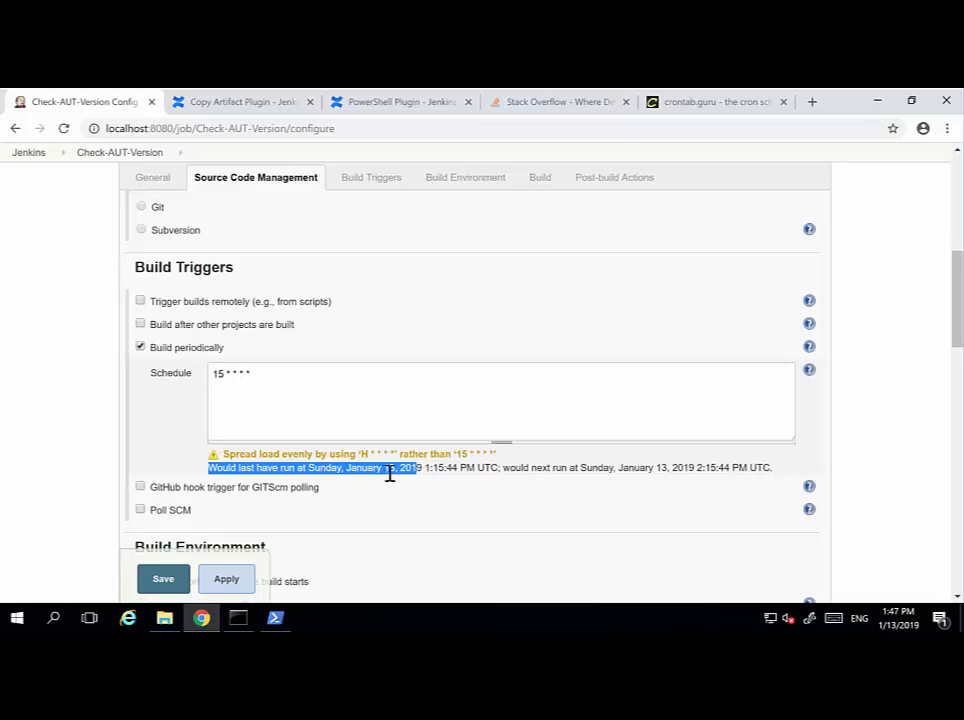
left_click(418, 473)
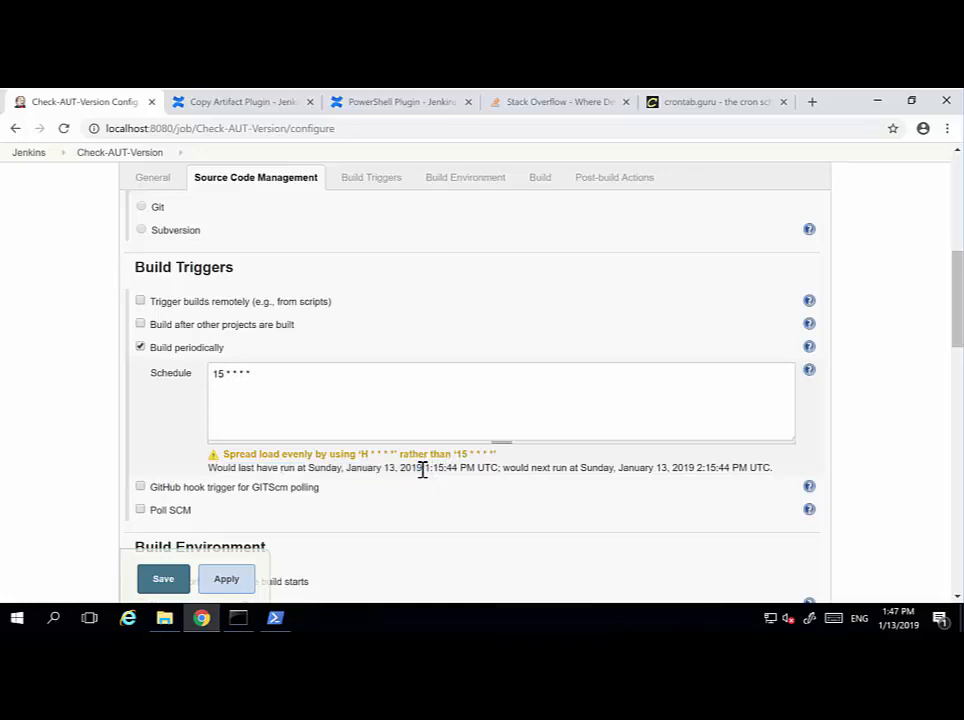
left_click_drag(422, 470, 458, 470)
left_click_drag(697, 468, 725, 467)
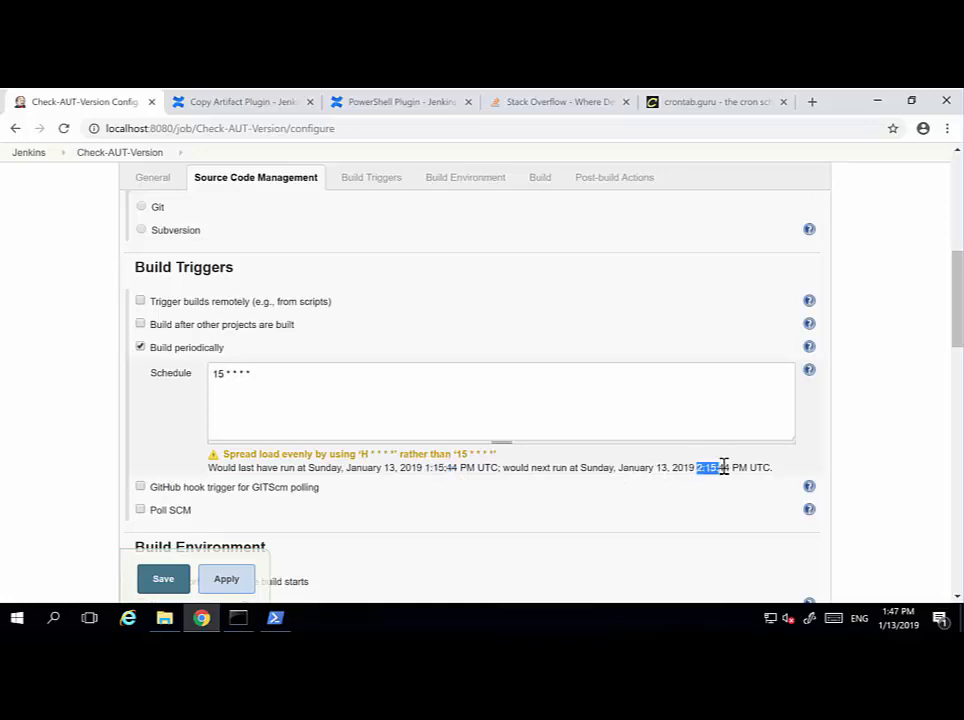
Change the build schedule to H/15 * * * * and save the job configuration
left_click(214, 375)
type("H/")
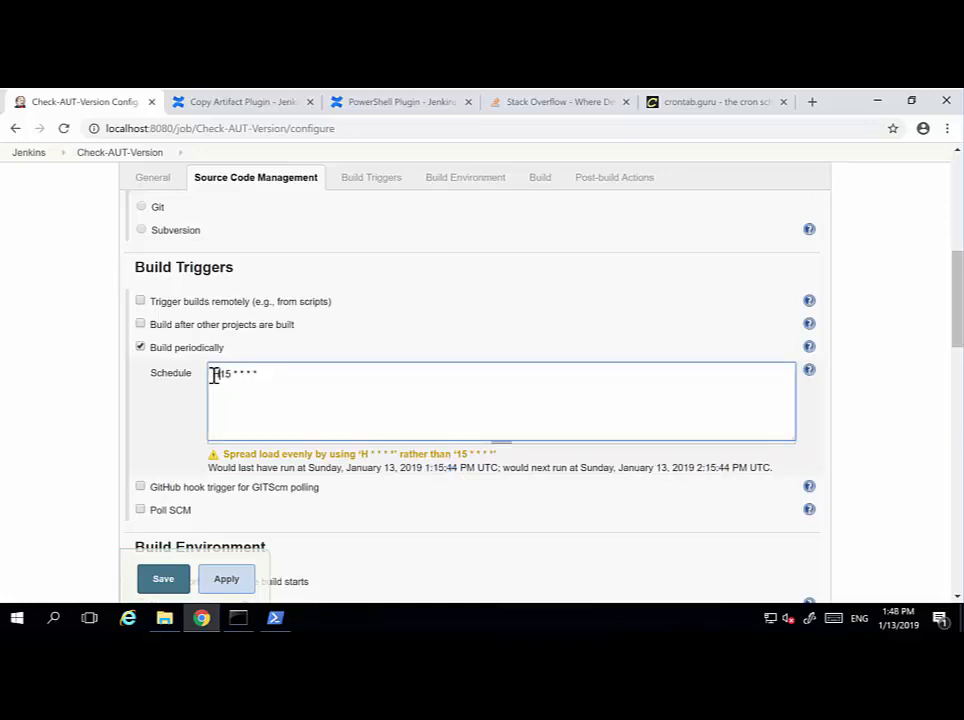
key("Tab")
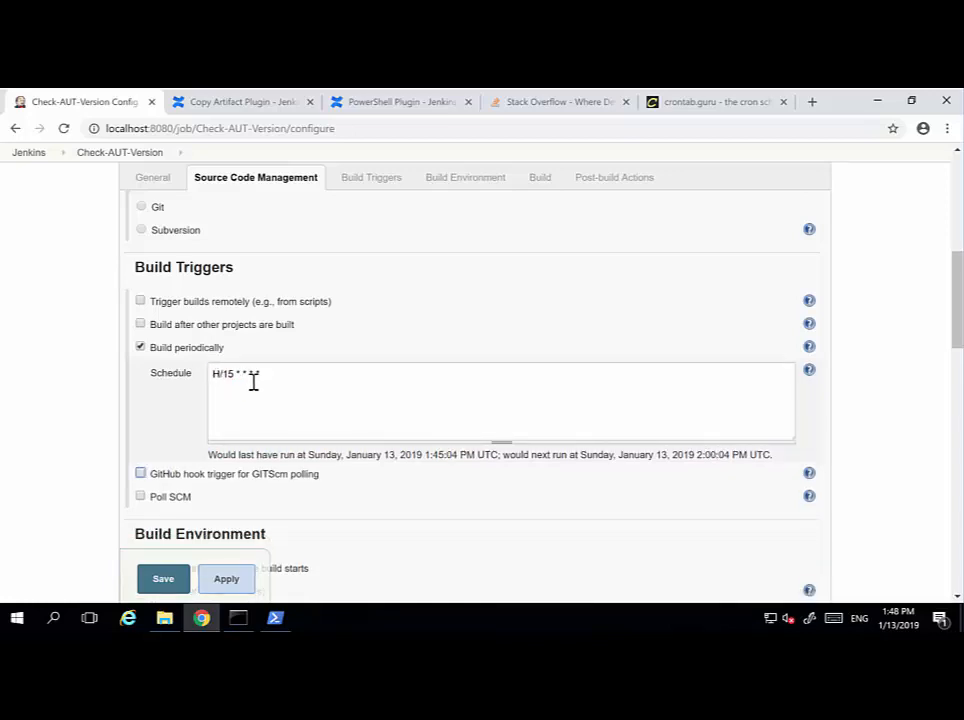
left_click(164, 581)
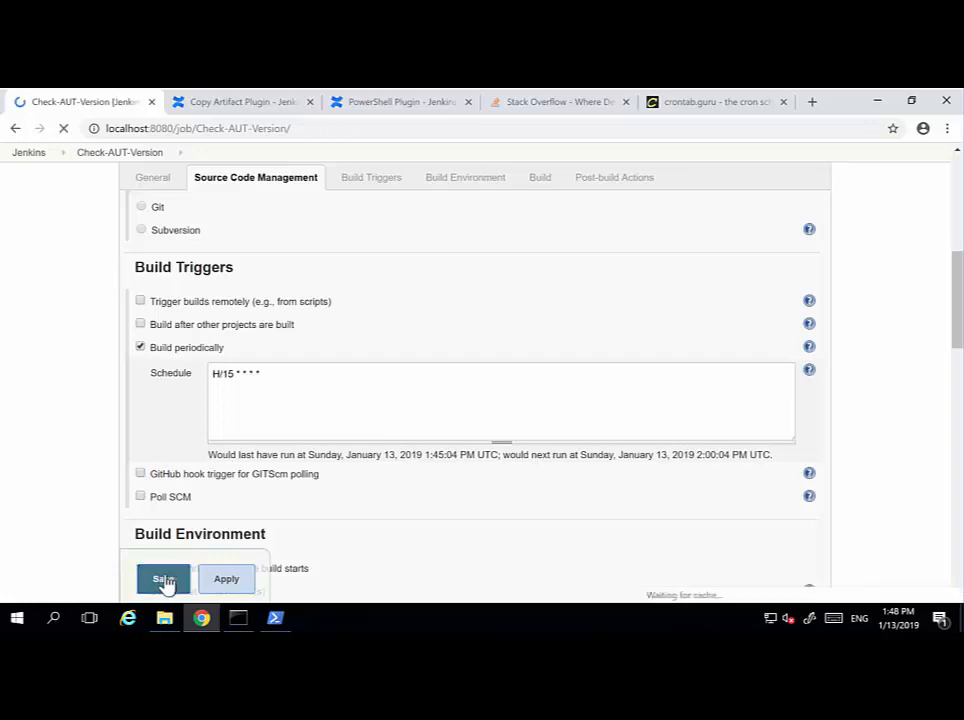